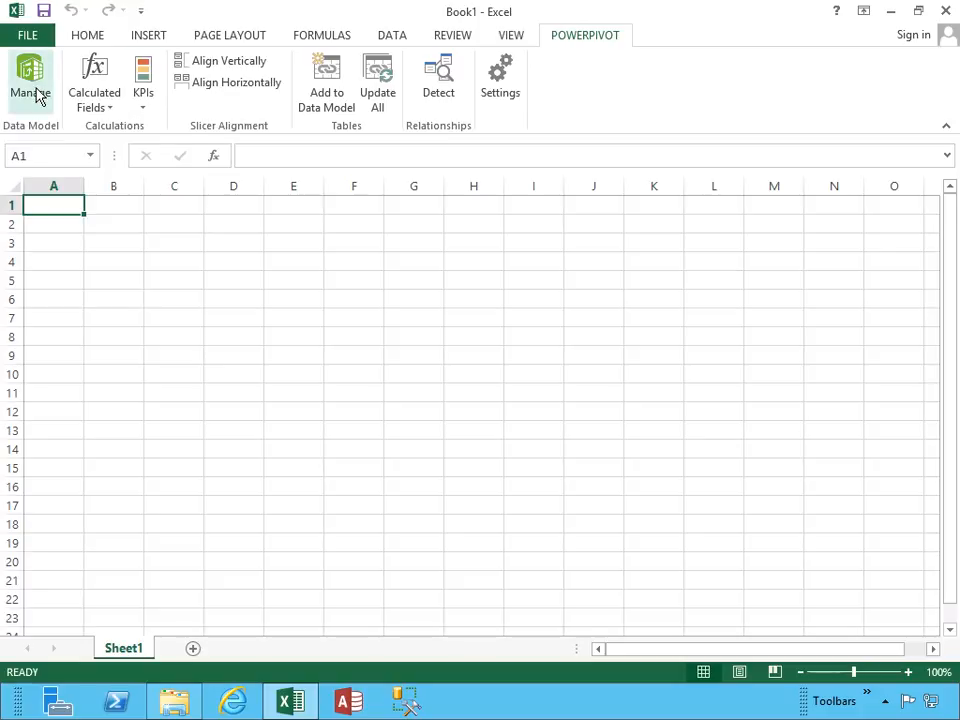
- Connect the PowerPivot data model to the Access database Northwind in the "04 - Module 04 - Basics" folder and test the connection
left_click(36, 93)
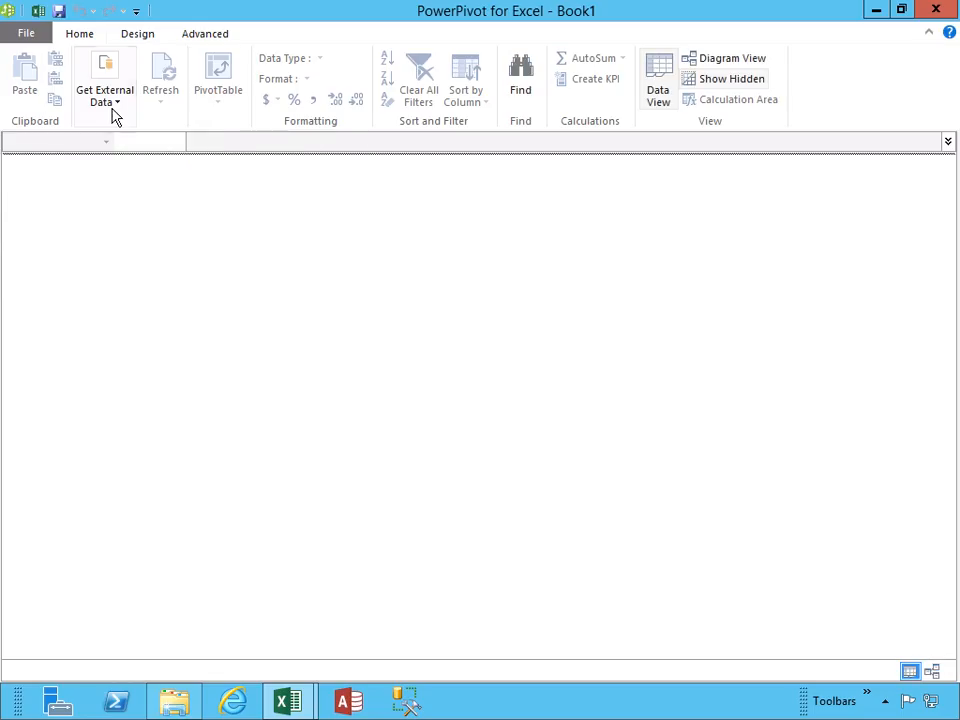
left_click(110, 100)
left_click(112, 187)
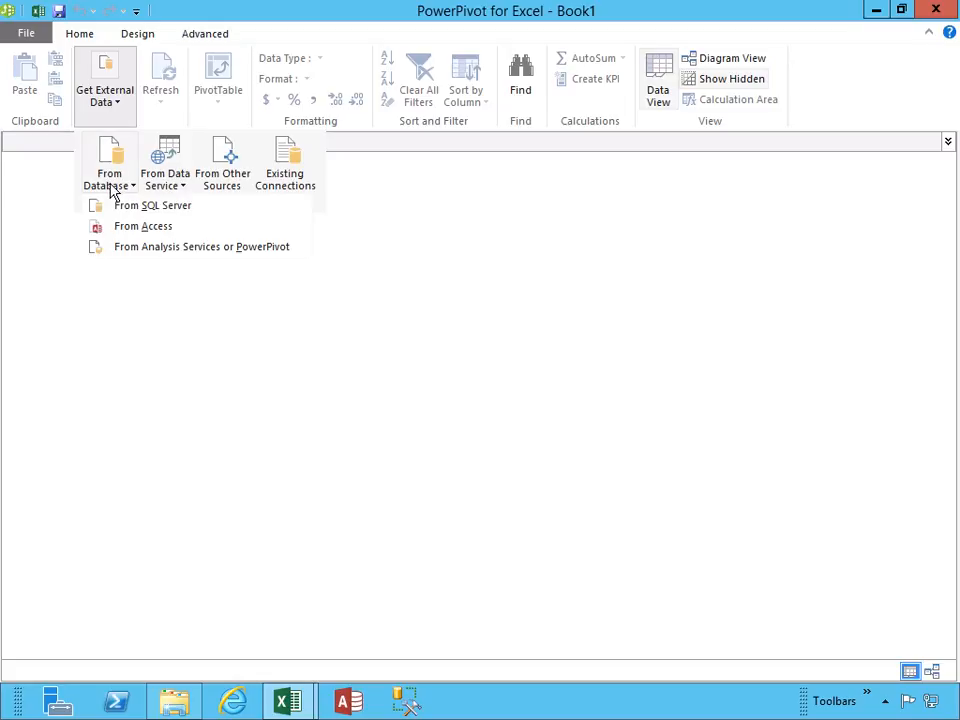
left_click(143, 226)
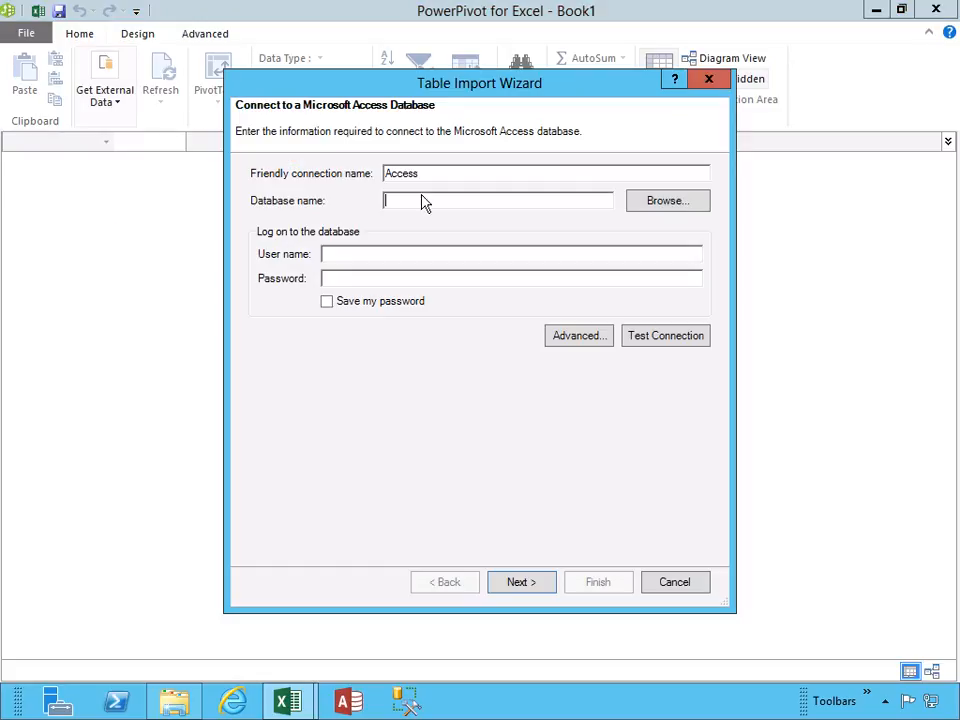
left_click(651, 206)
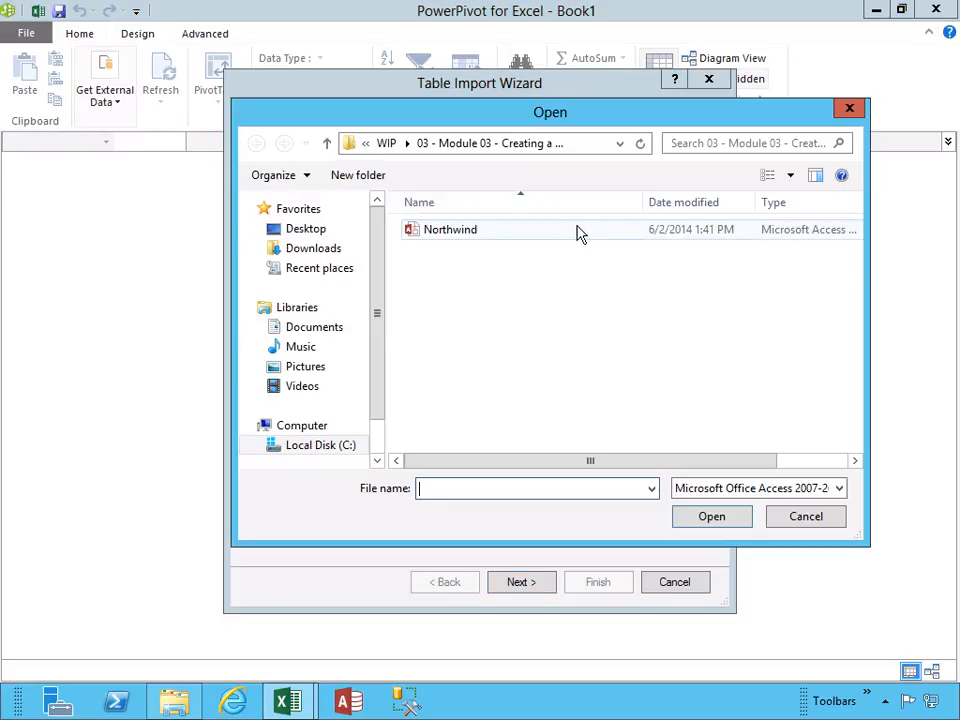
left_click(389, 145)
double_click(458, 288)
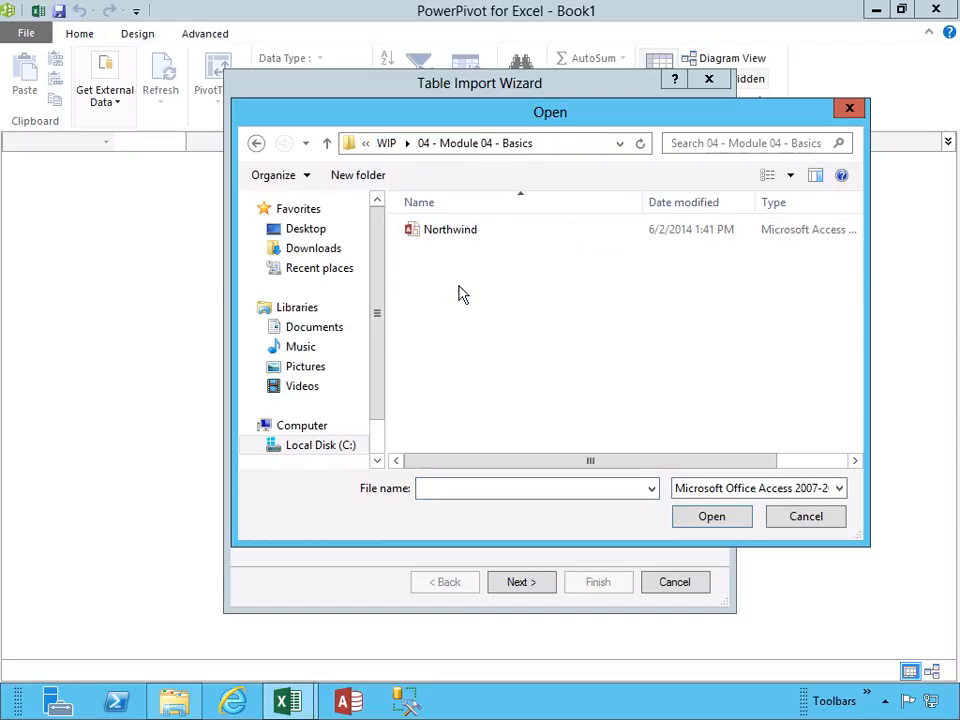
double_click(441, 232)
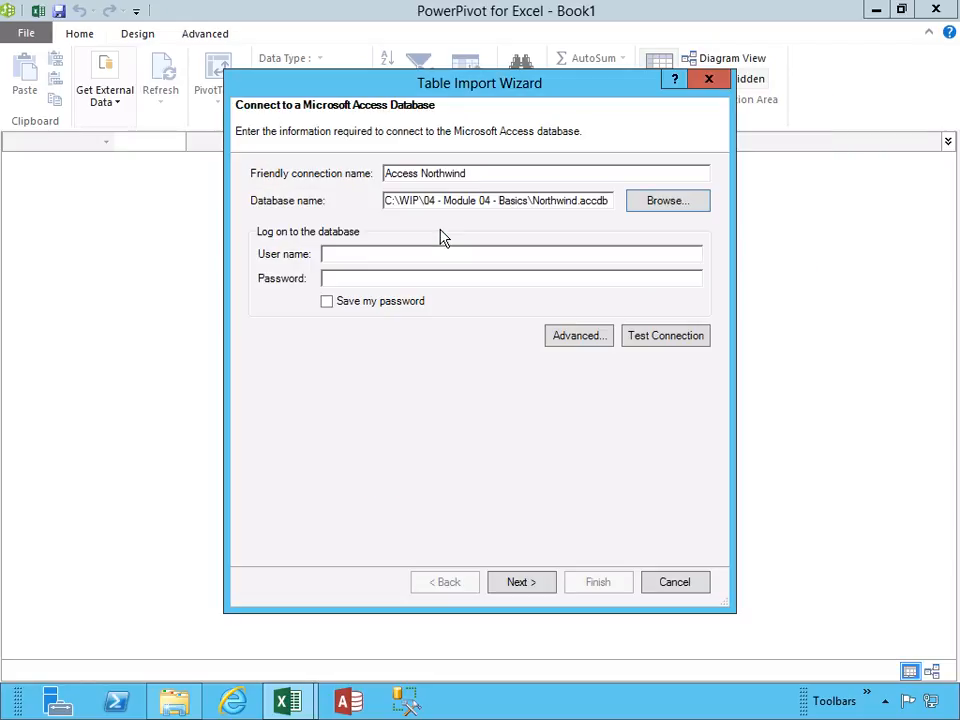
left_click(652, 343)
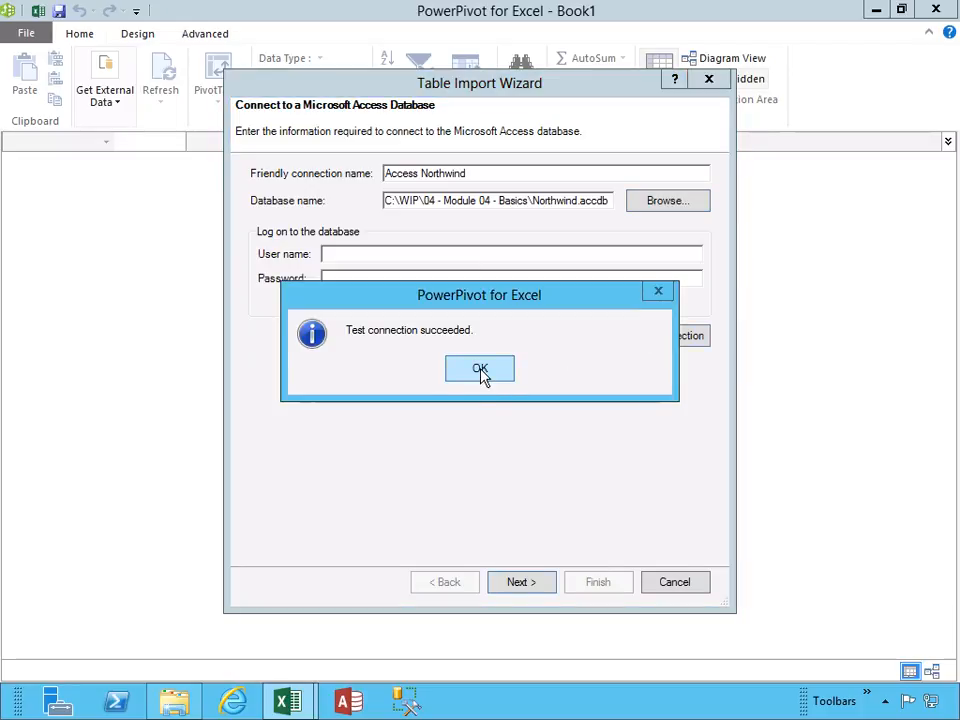
left_click(480, 370)
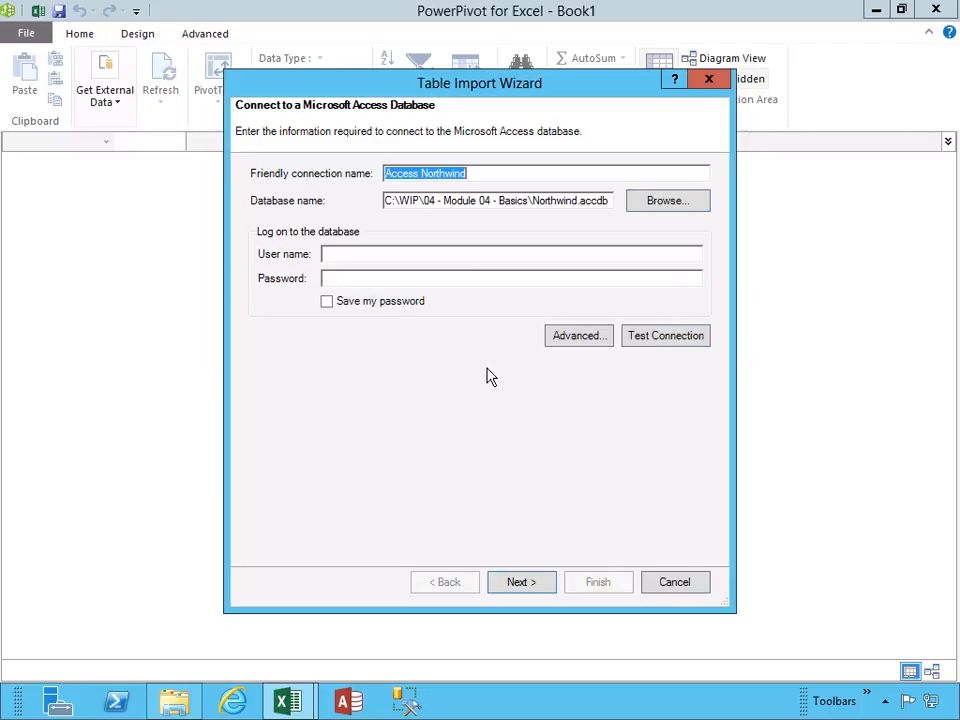
- Import the Order Details table and its related tables into the data model from the list of tables and views
left_click(522, 582)
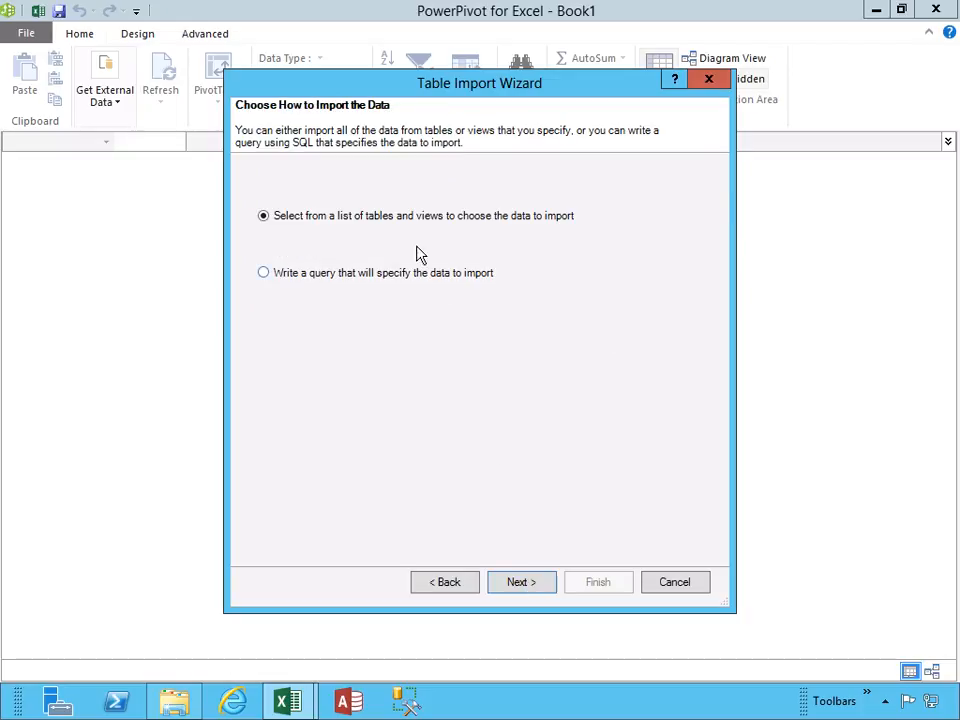
left_click(526, 588)
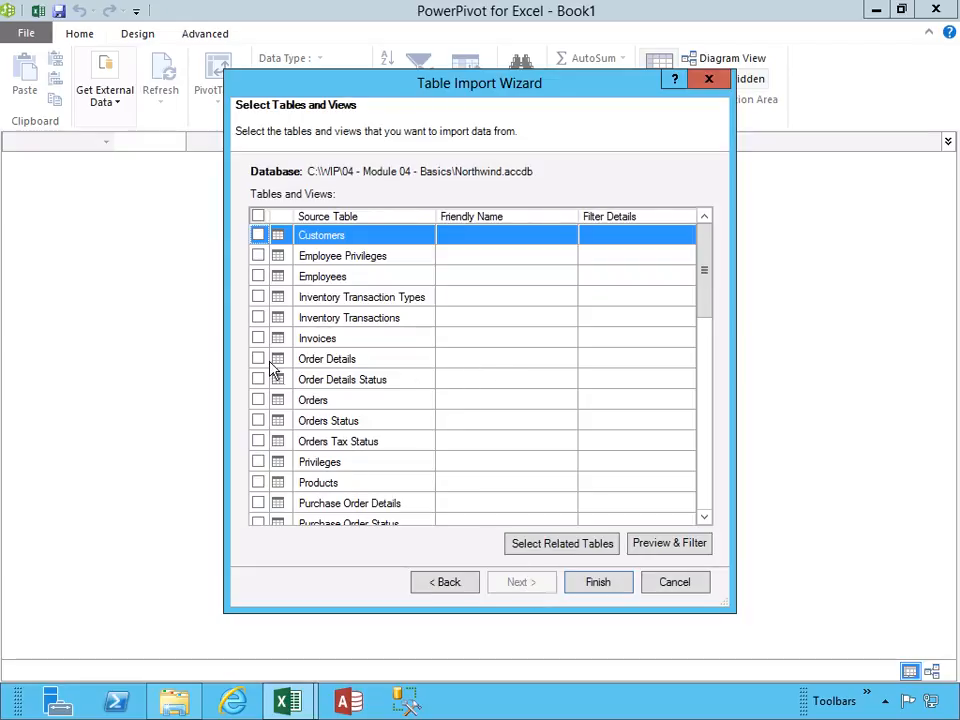
left_click(259, 359)
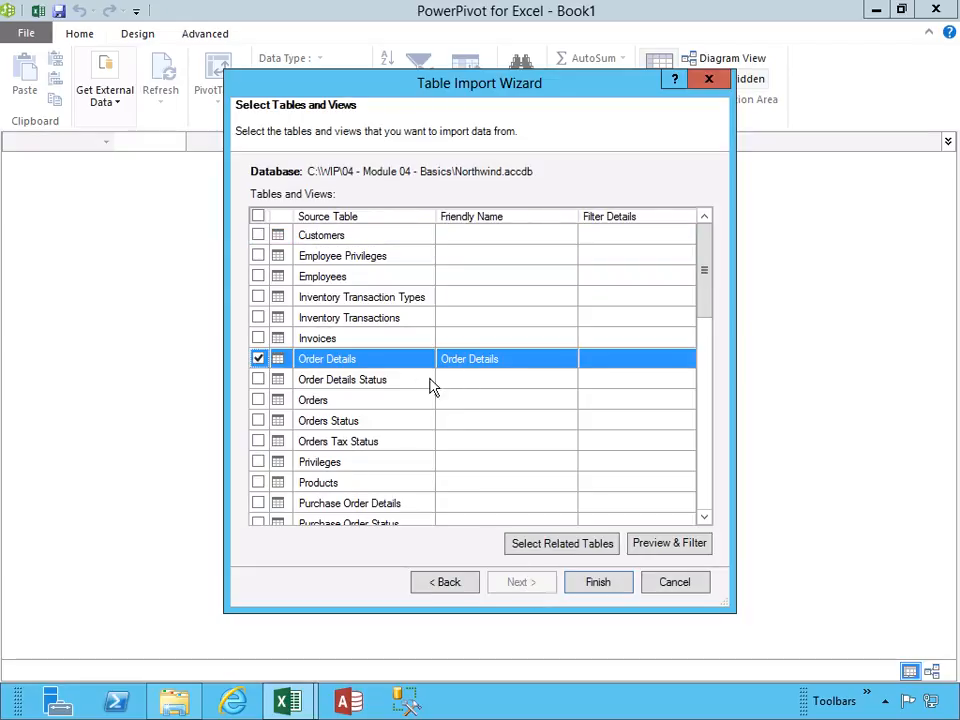
left_click(547, 549)
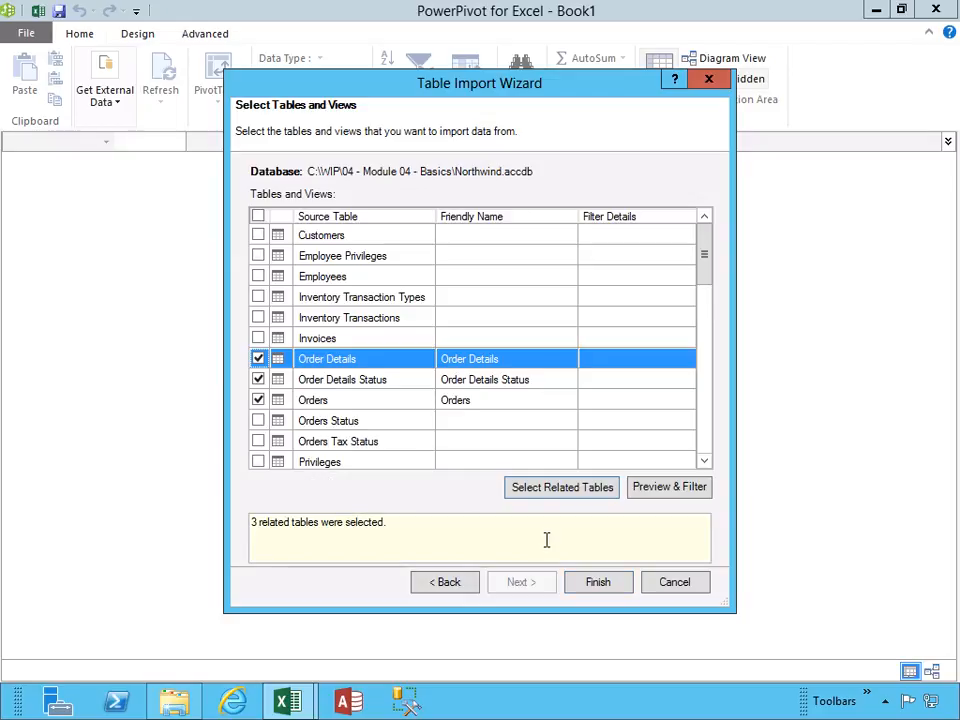
left_click(596, 583)
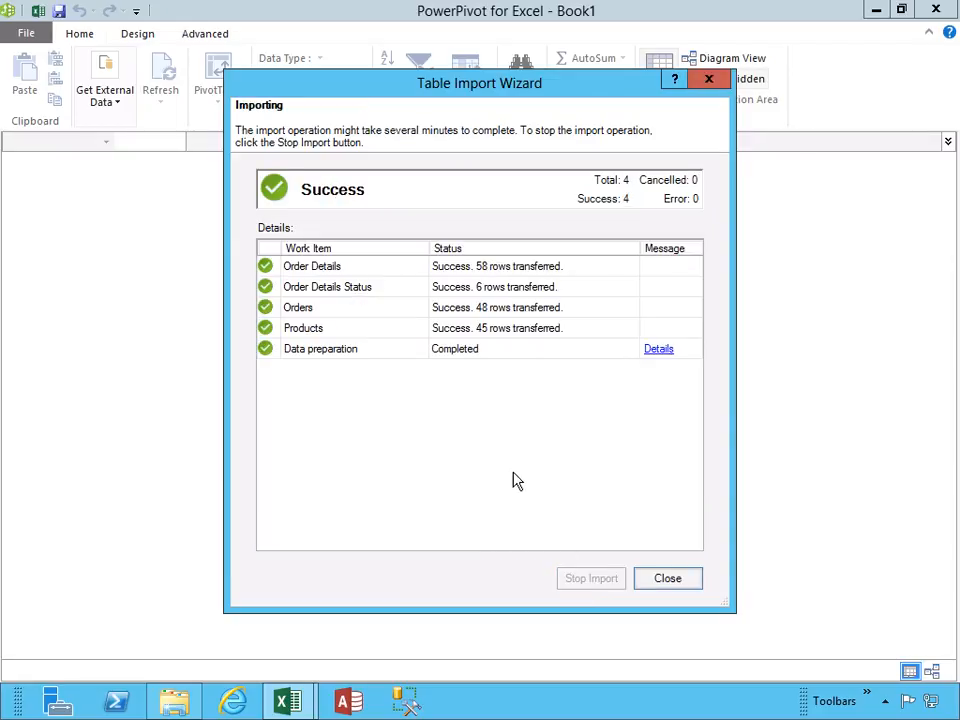
left_click(668, 583)
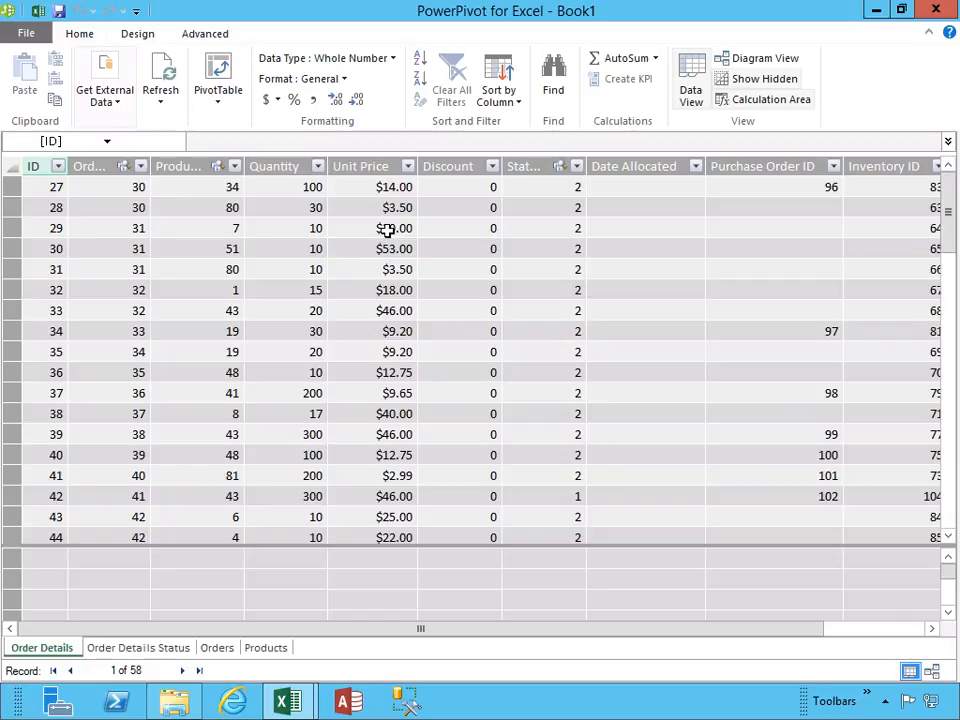
- Return to the Excel workbook and insert a PivotTable on a new worksheet using the Access Northwind connection as external data source
left_click(37, 12)
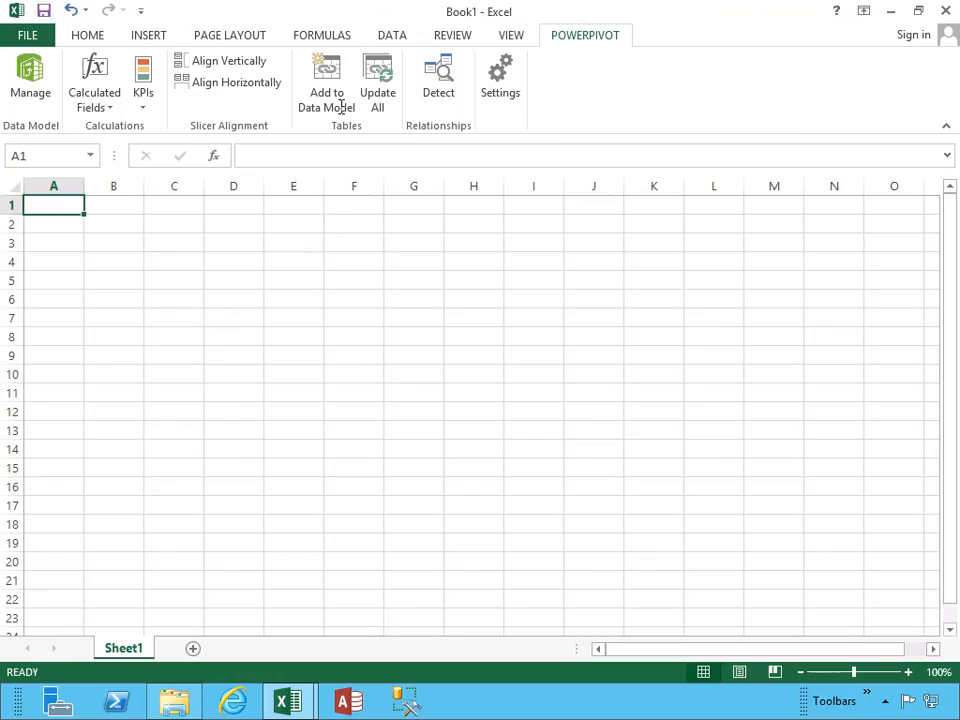
left_click(145, 36)
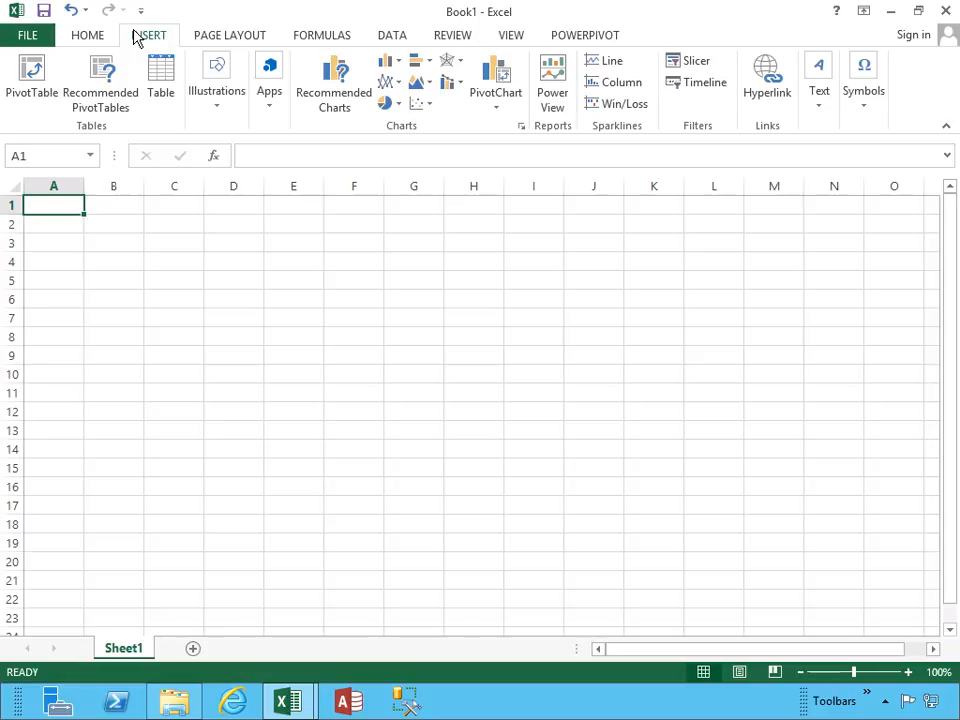
left_click(45, 92)
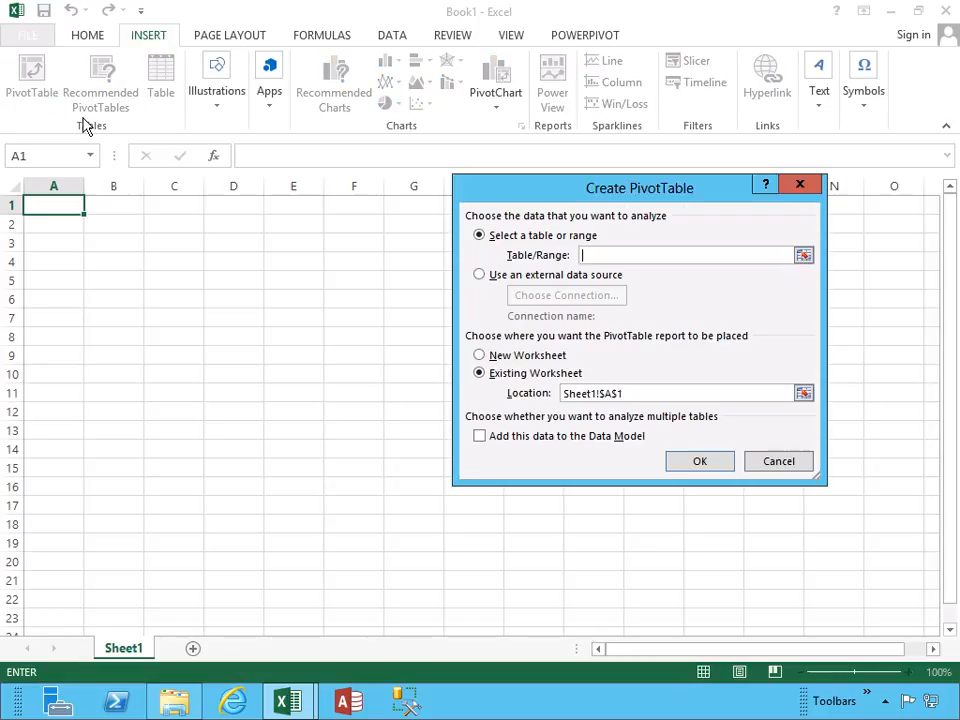
left_click(538, 277)
left_click(540, 298)
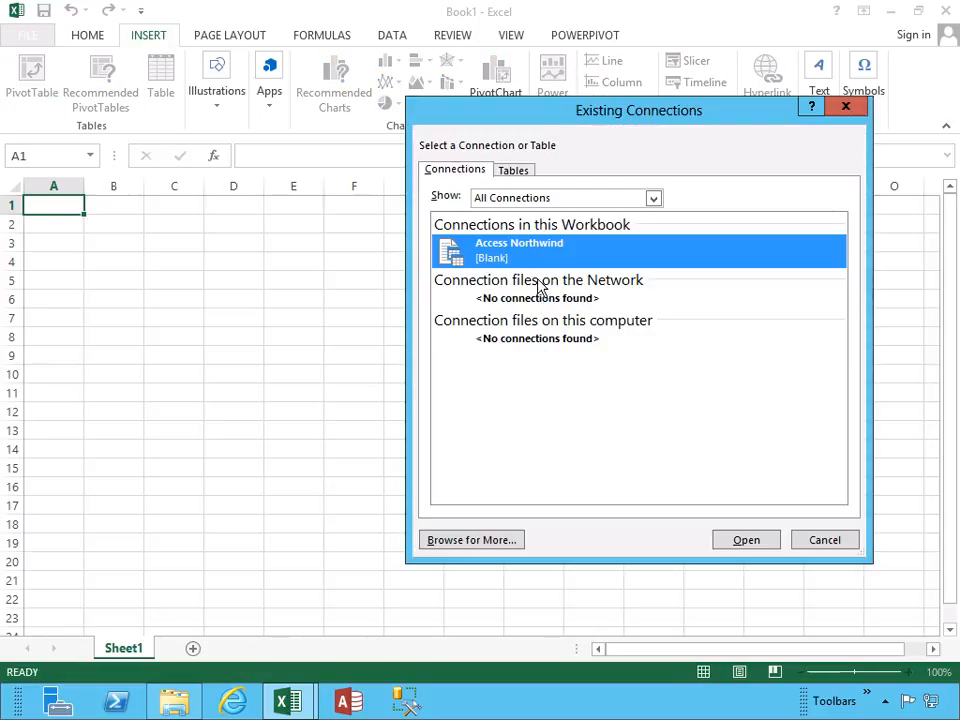
left_click(735, 545)
left_click(516, 356)
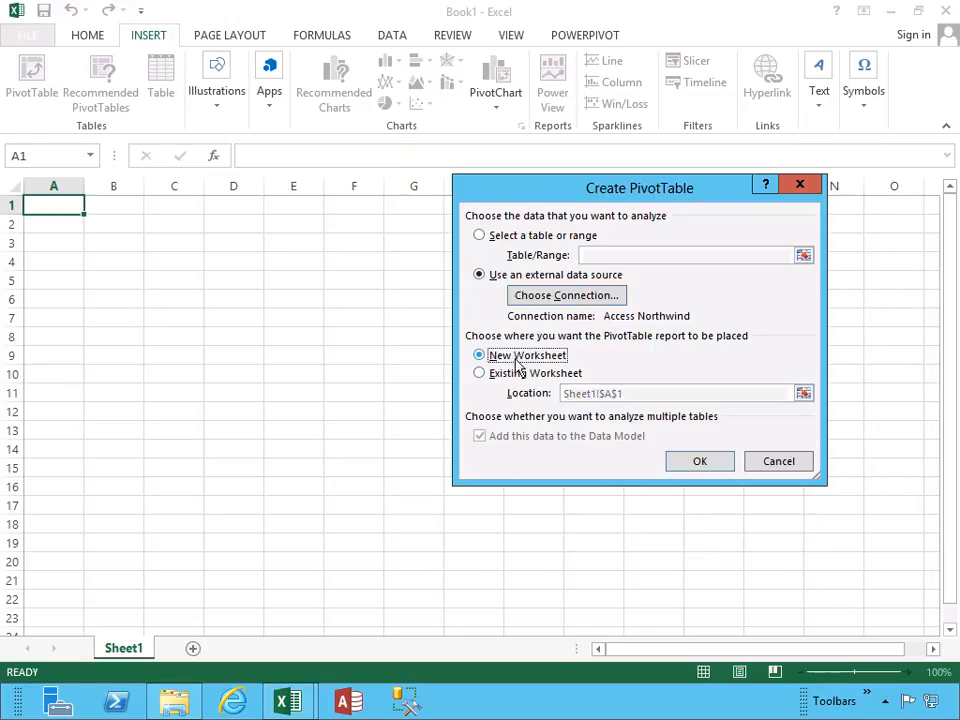
left_click(697, 464)
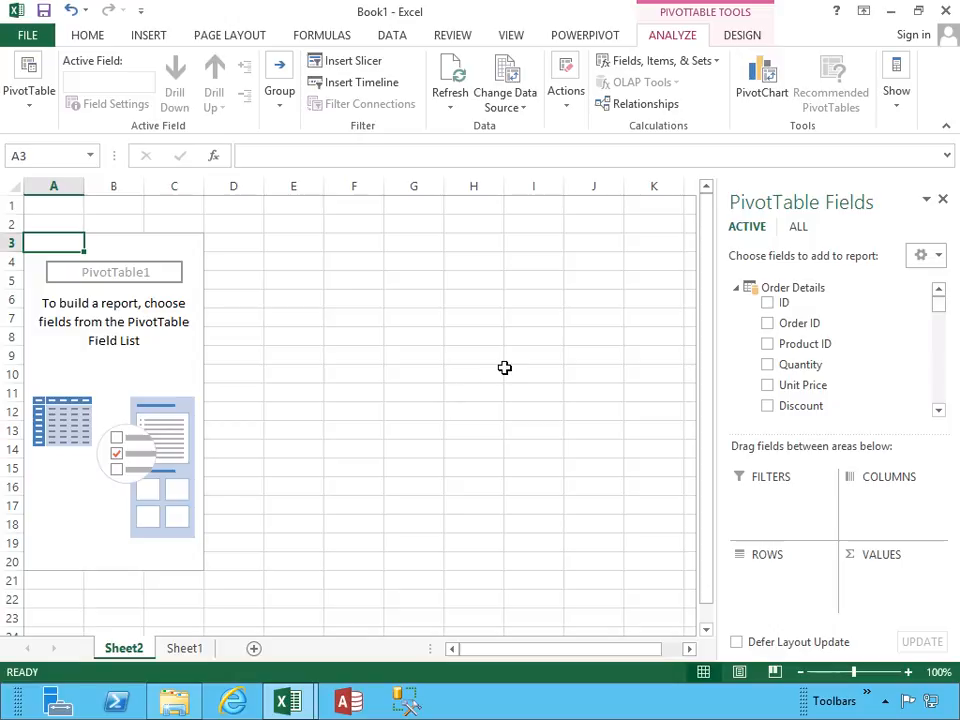
- Collapse all tables in the PivotTable field list and add Quantity and Unit Price from Order Details as values
left_click(937, 257)
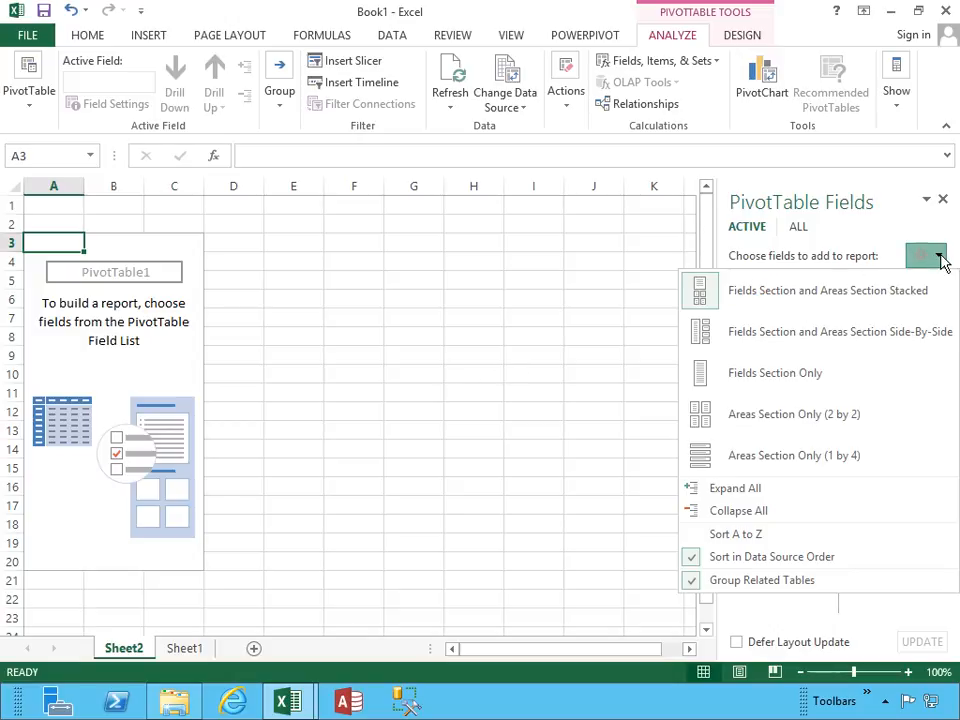
left_click(752, 521)
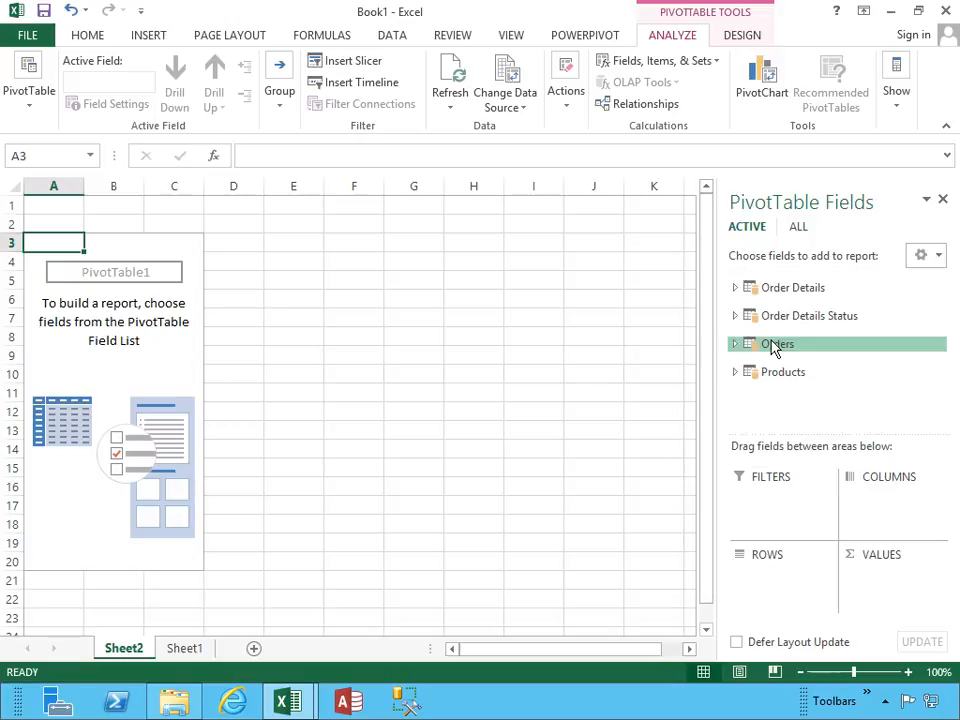
left_click(736, 289)
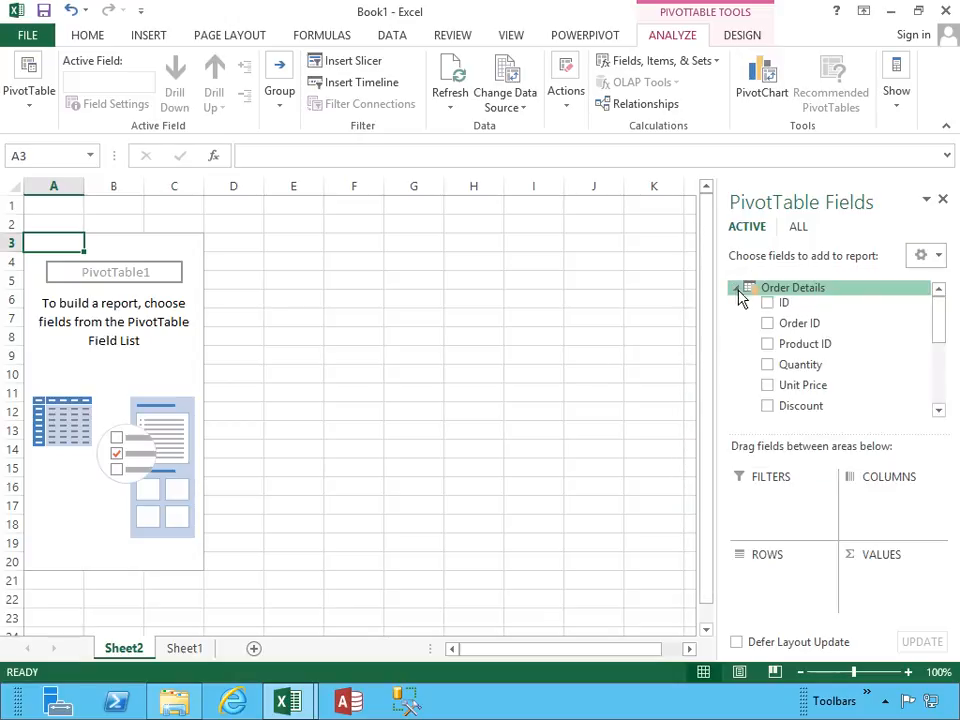
left_click(792, 384)
- Add Product Name from the Products table as the PivotTable's row labels
left_click_drag(939, 321, 936, 386)
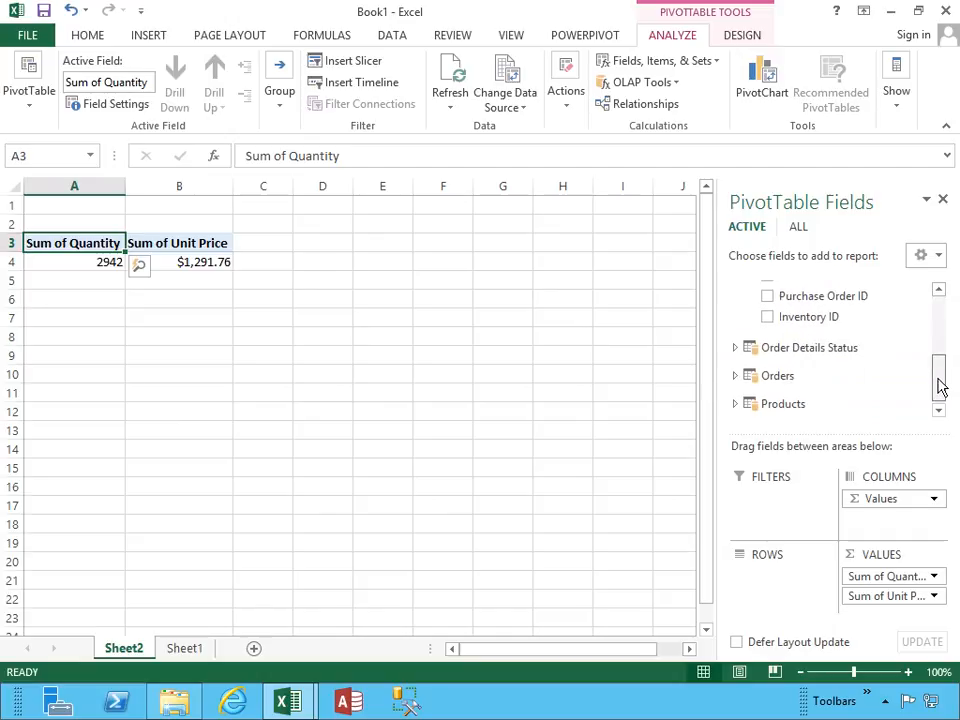
left_click(738, 400)
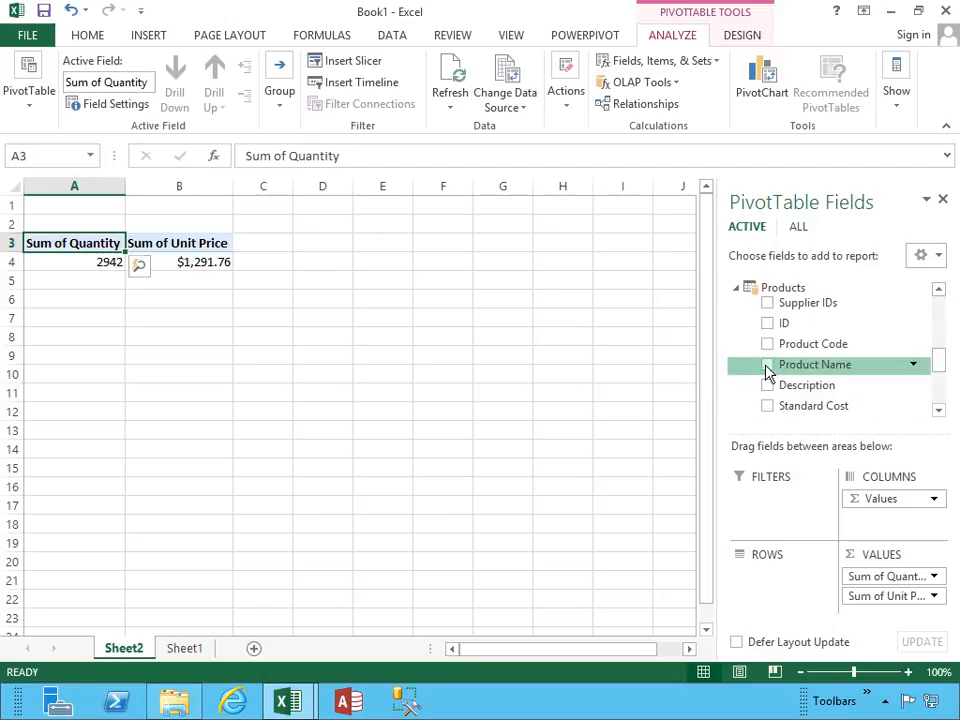
left_click(767, 366)
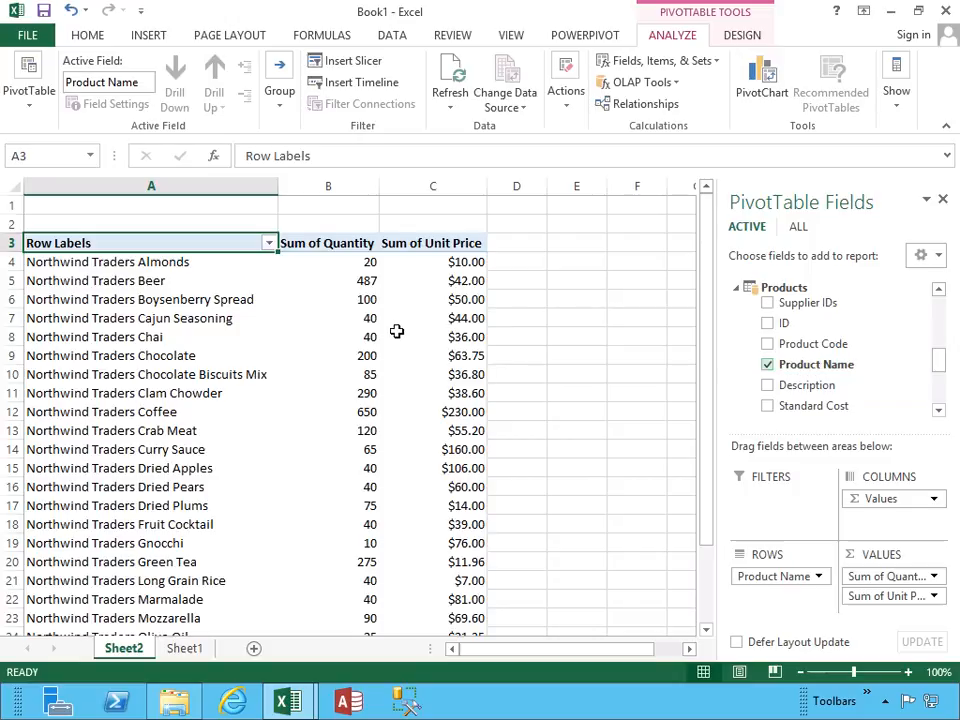
- Look through the PivotTable's product rows and summed columns down to the Grand Total row
mouse_move(396, 331)
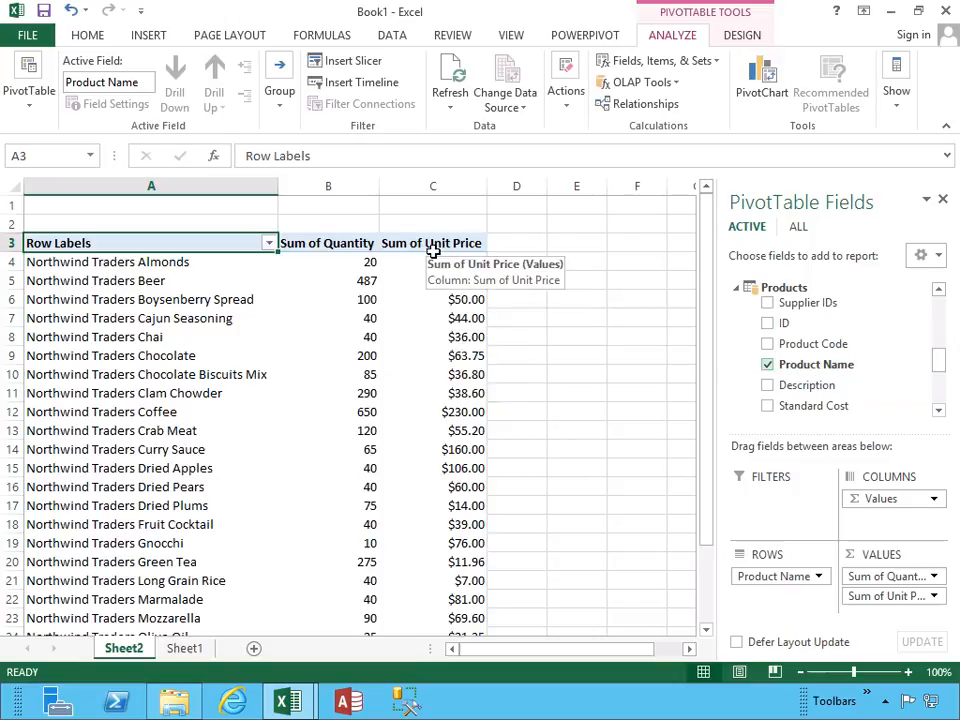
mouse_move(436, 270)
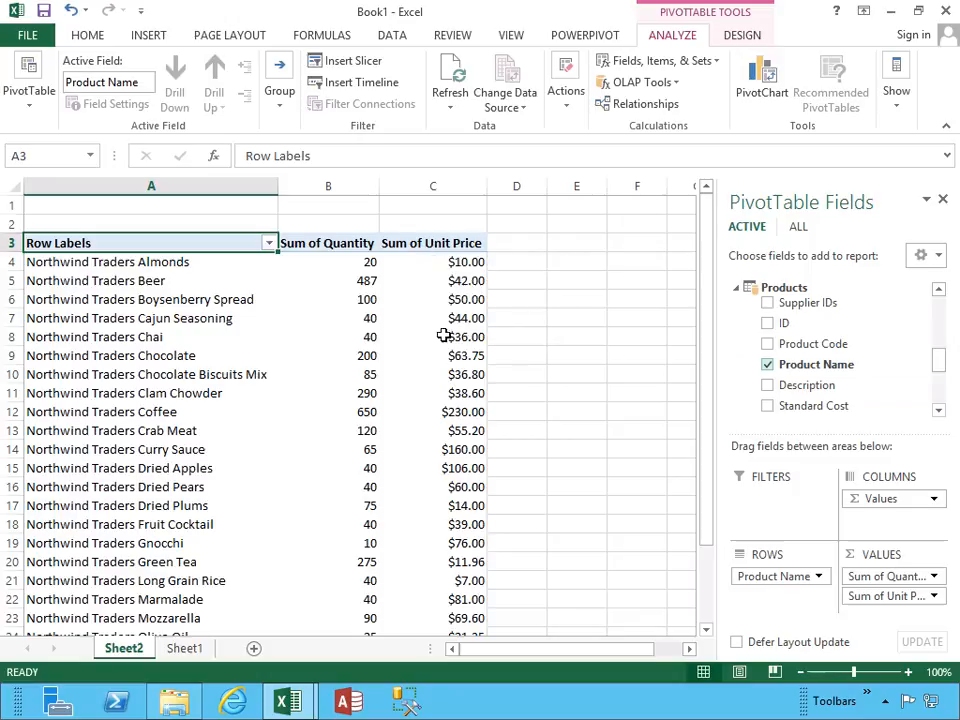
left_click_drag(703, 302, 701, 408)
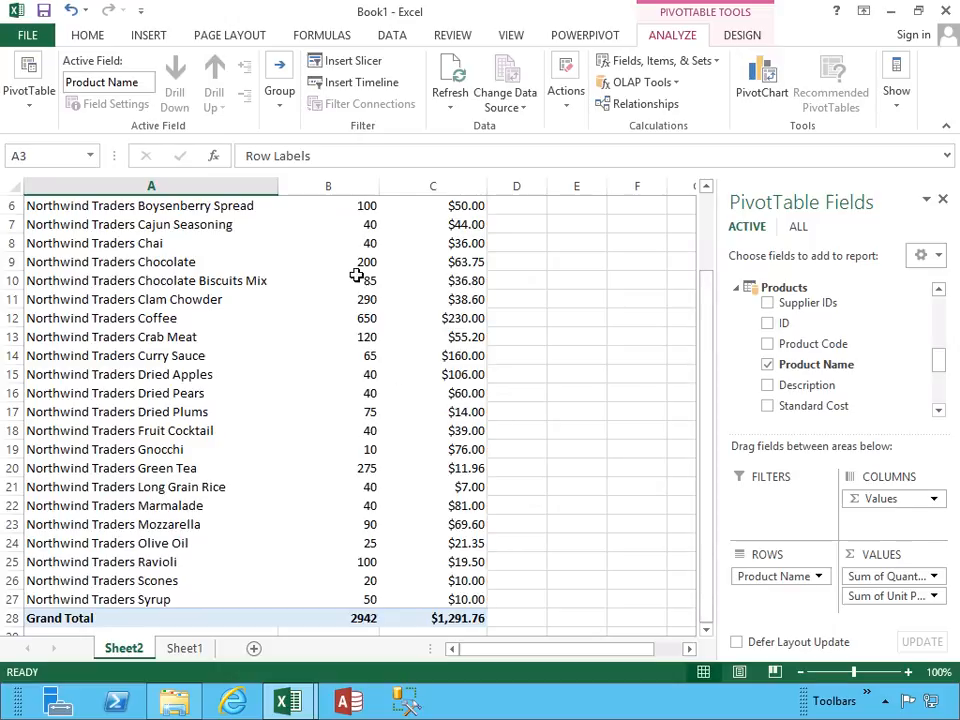
scroll(713, 220, "up", 2)
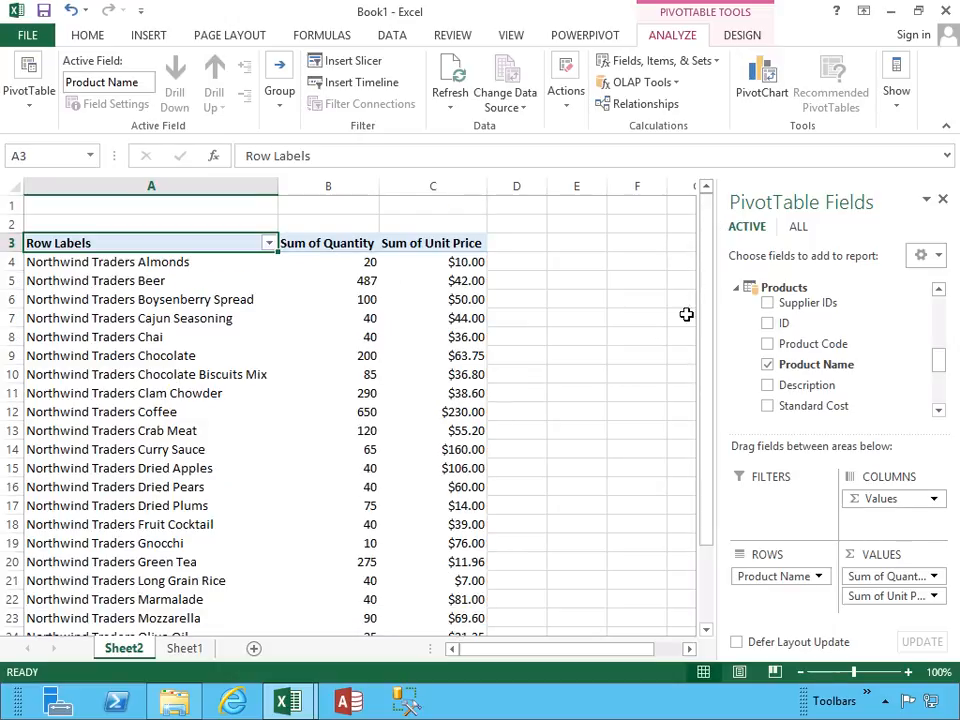
left_click_drag(703, 310, 692, 392)
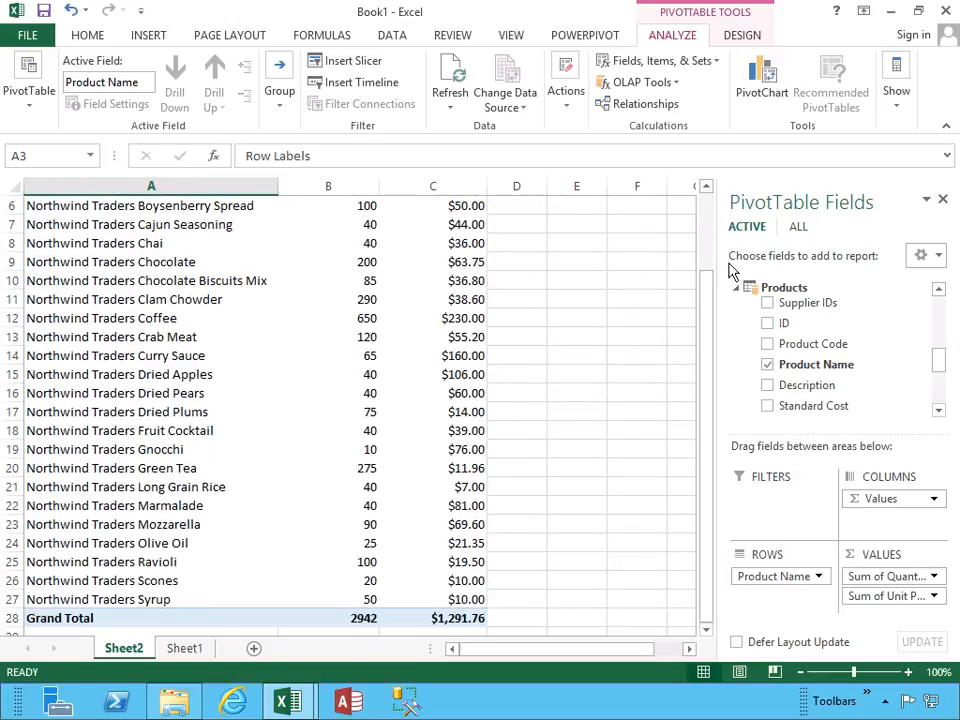
left_click(712, 222)
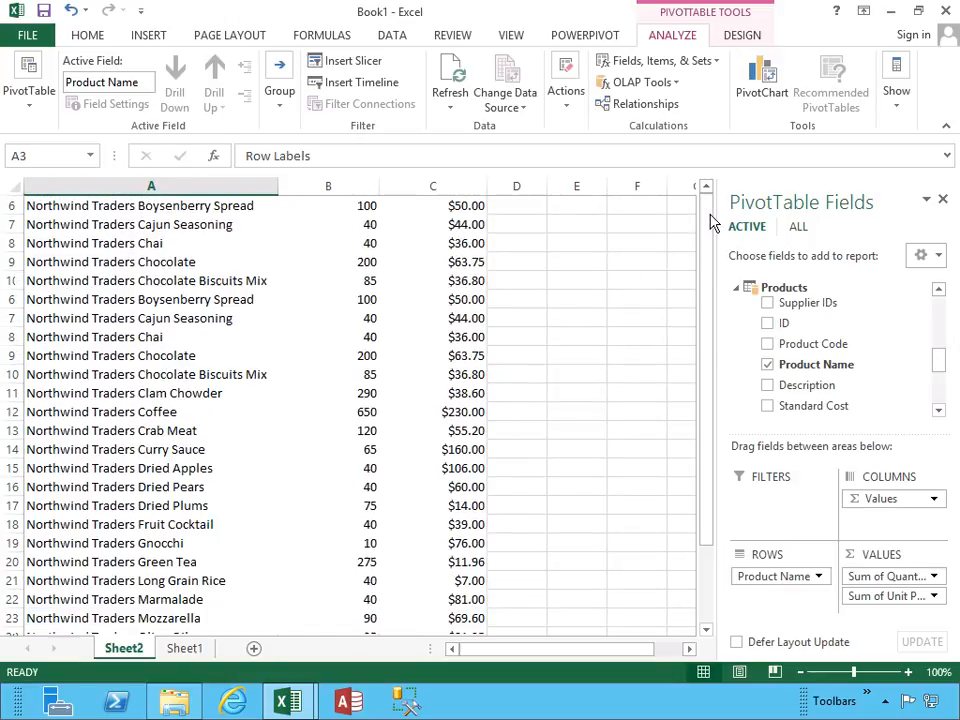
- Apply the comma style number format to the whole Sum of Quantity column
left_click(328, 185)
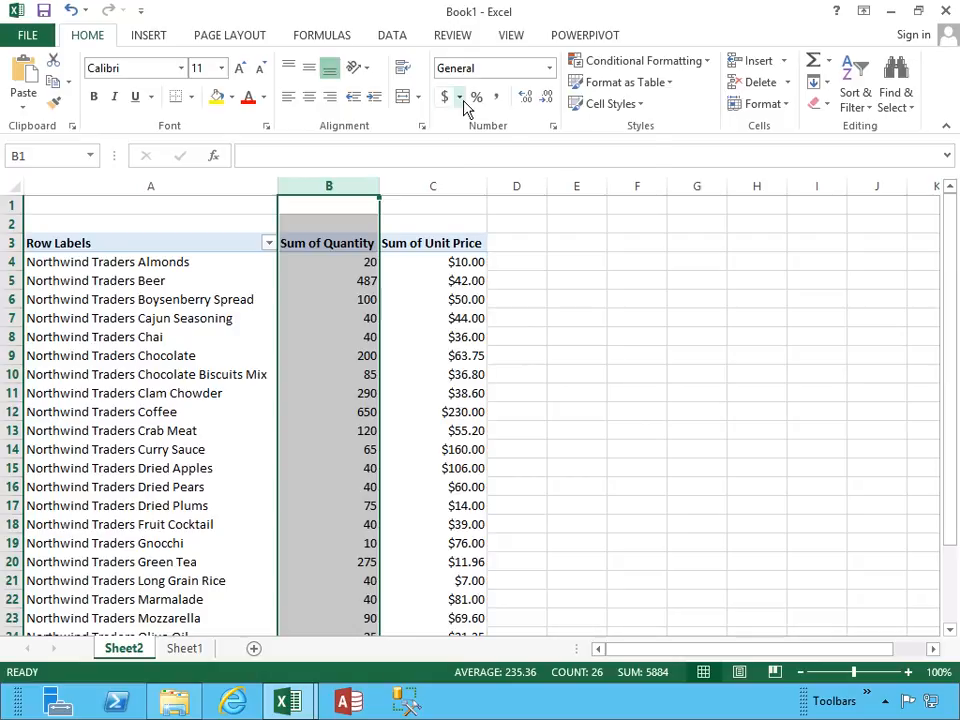
left_click(572, 40)
left_click(72, 34)
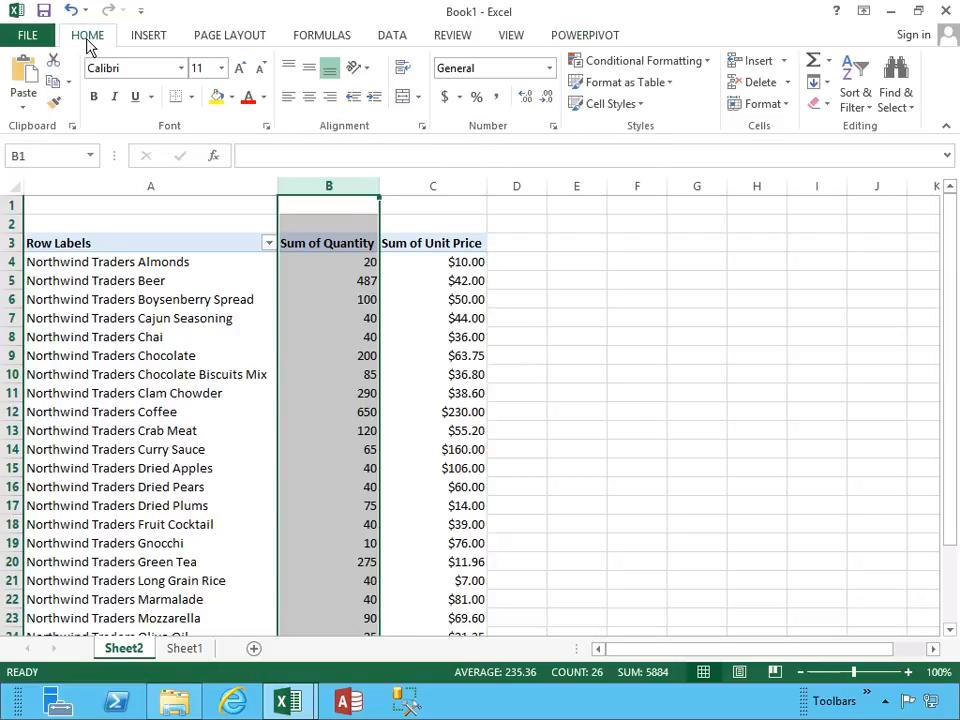
left_click(499, 100)
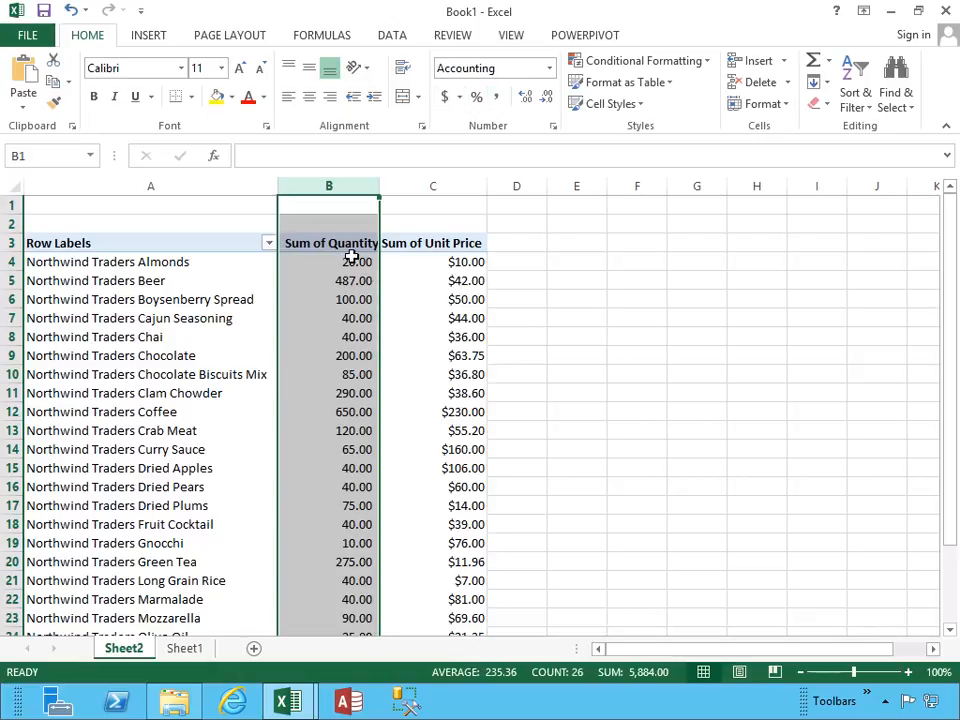
- Remove both decimal places from the Sum of Quantity column and check it down to the Grand Total
left_click(546, 104)
left_click(546, 104)
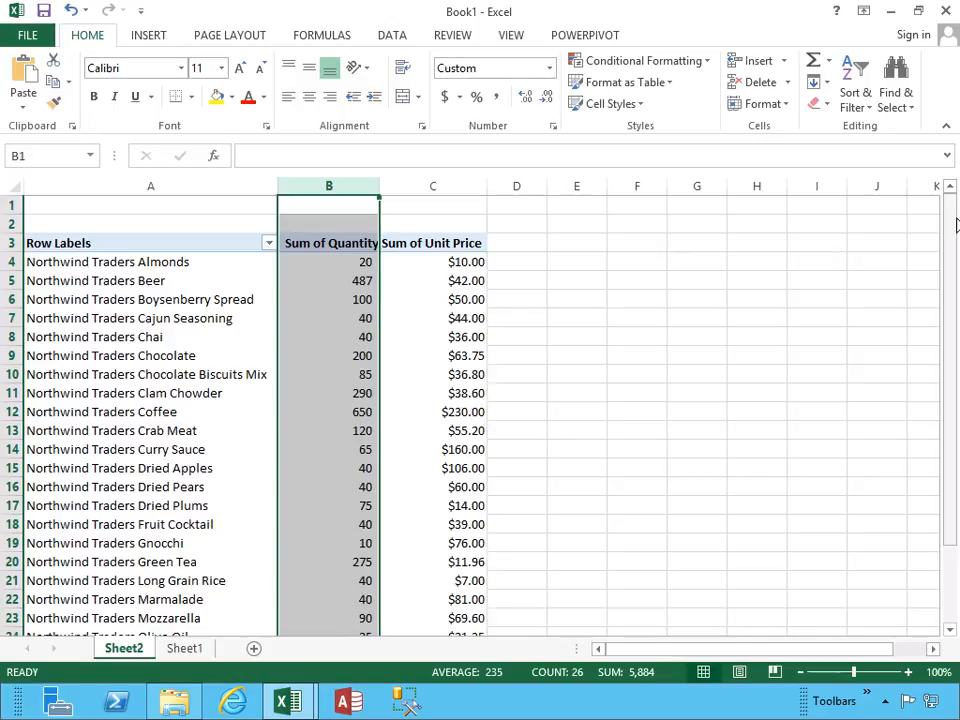
left_click_drag(952, 222, 952, 320)
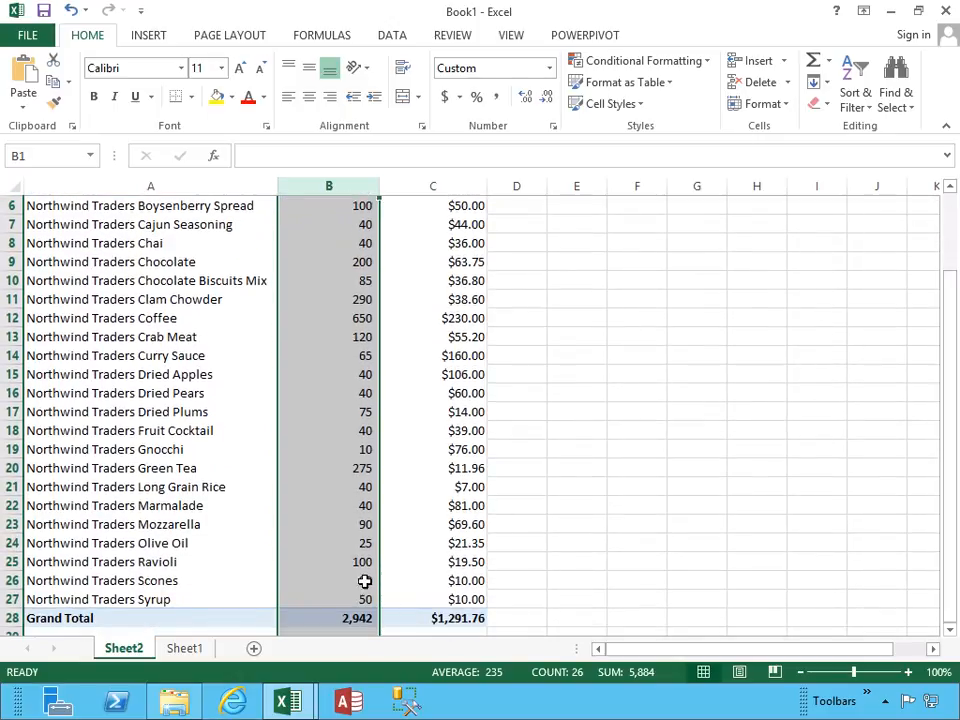
left_click(334, 616)
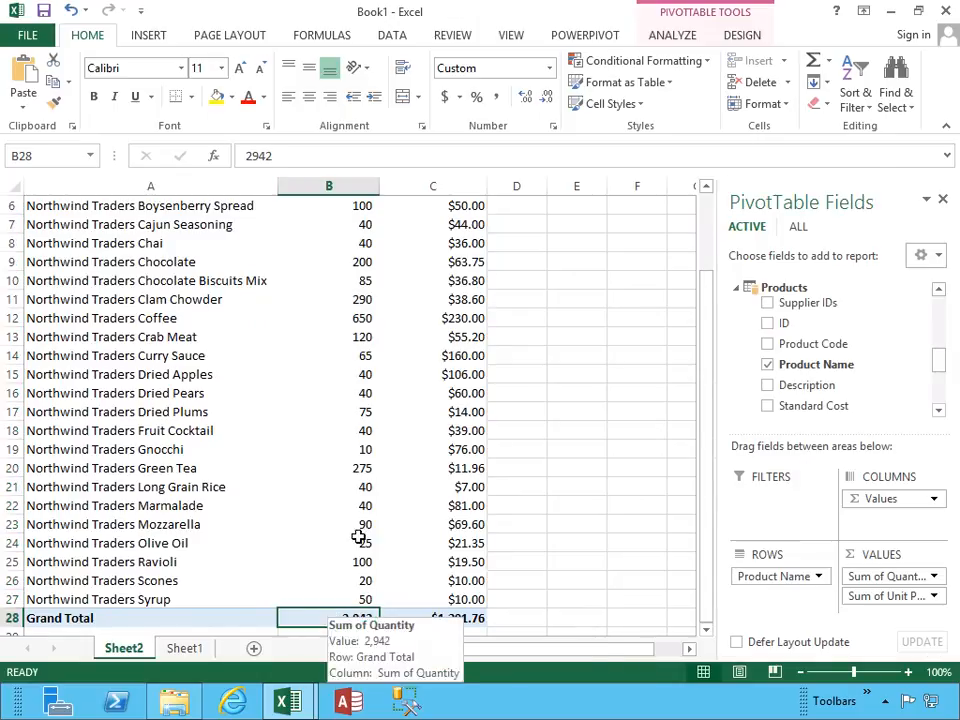
scroll(381, 400, "up", 2)
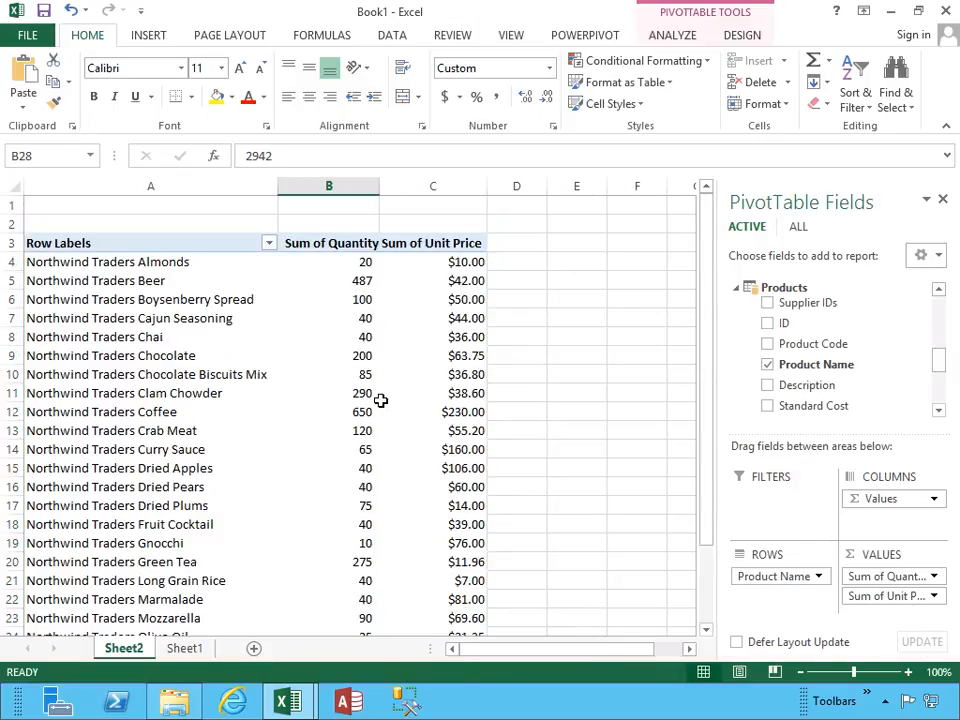
mouse_move(353, 293)
left_click(318, 262)
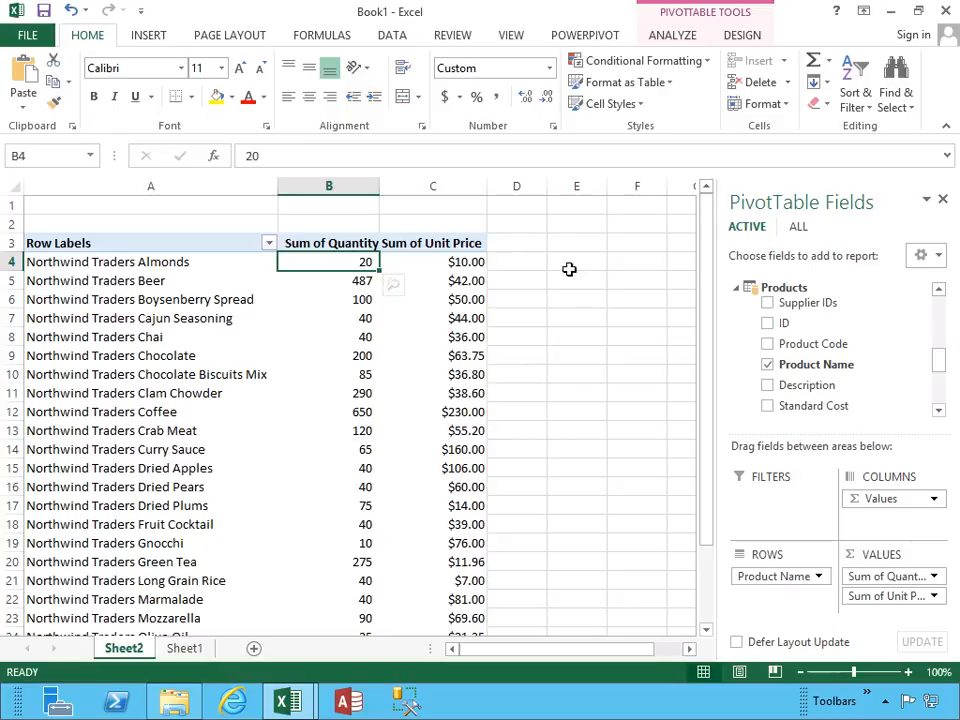
left_click(690, 62)
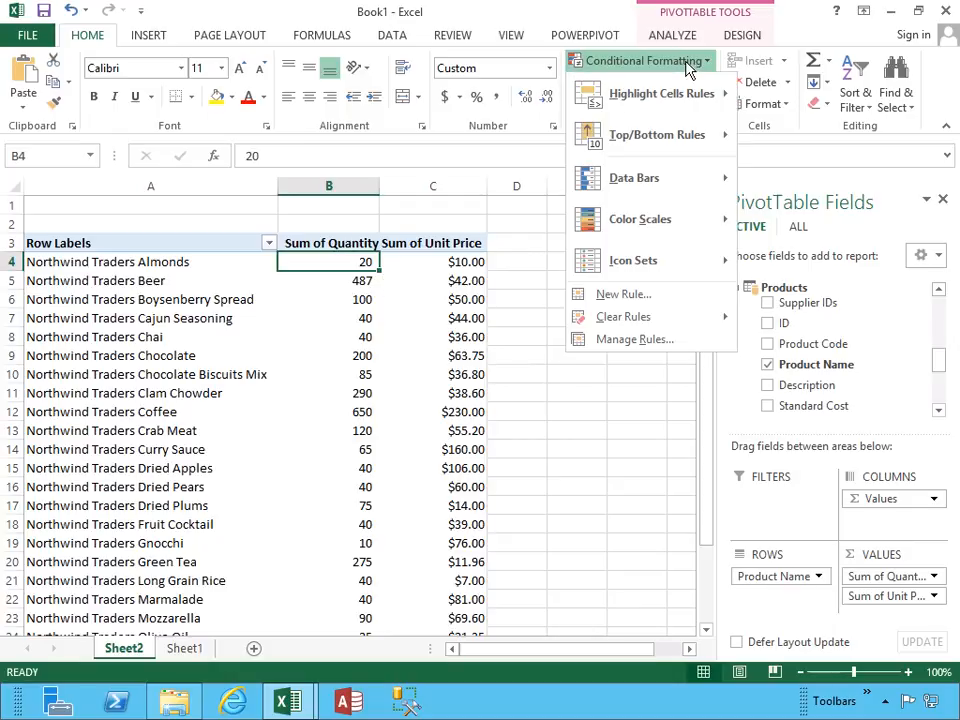
mouse_move(651, 192)
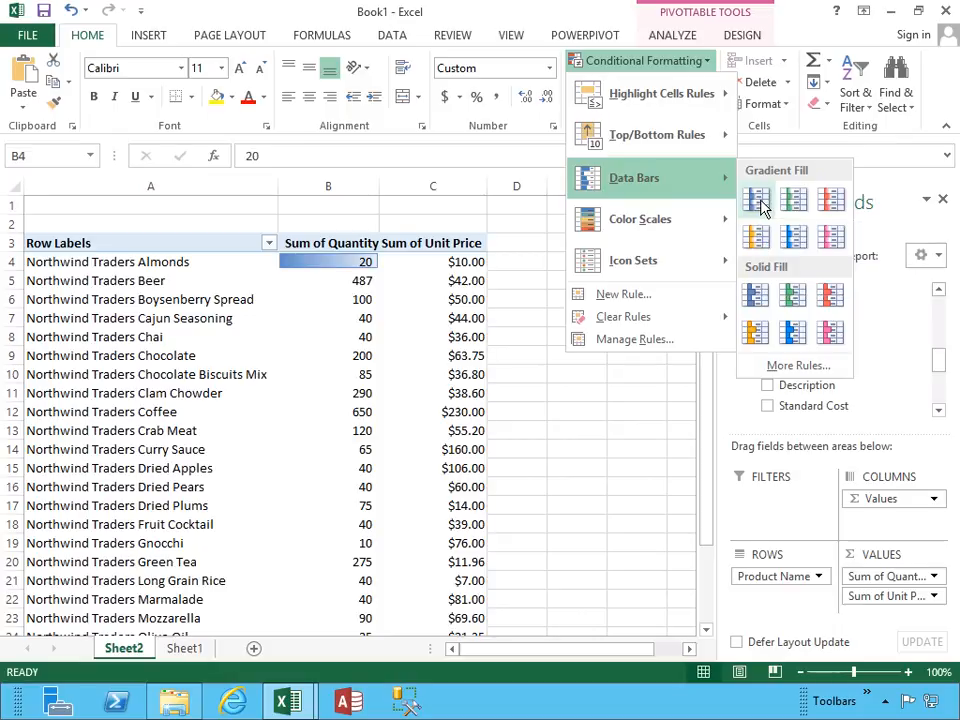
left_click(316, 182)
- Apply green gradient-fill data bars to the whole Sum of Quantity column
left_click(326, 184)
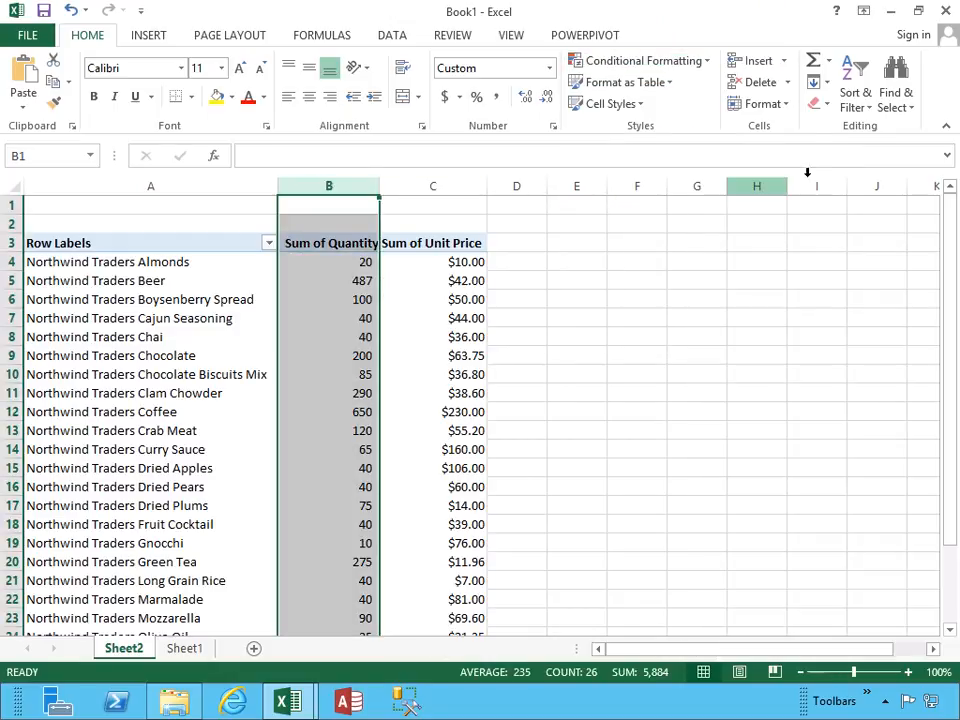
left_click(690, 62)
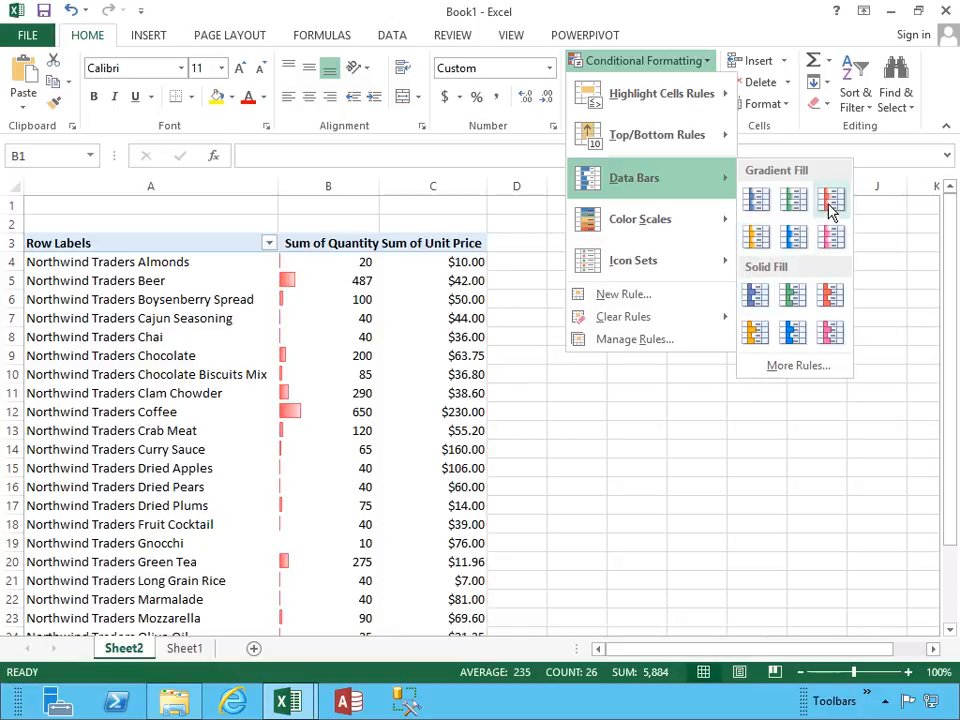
mouse_move(686, 222)
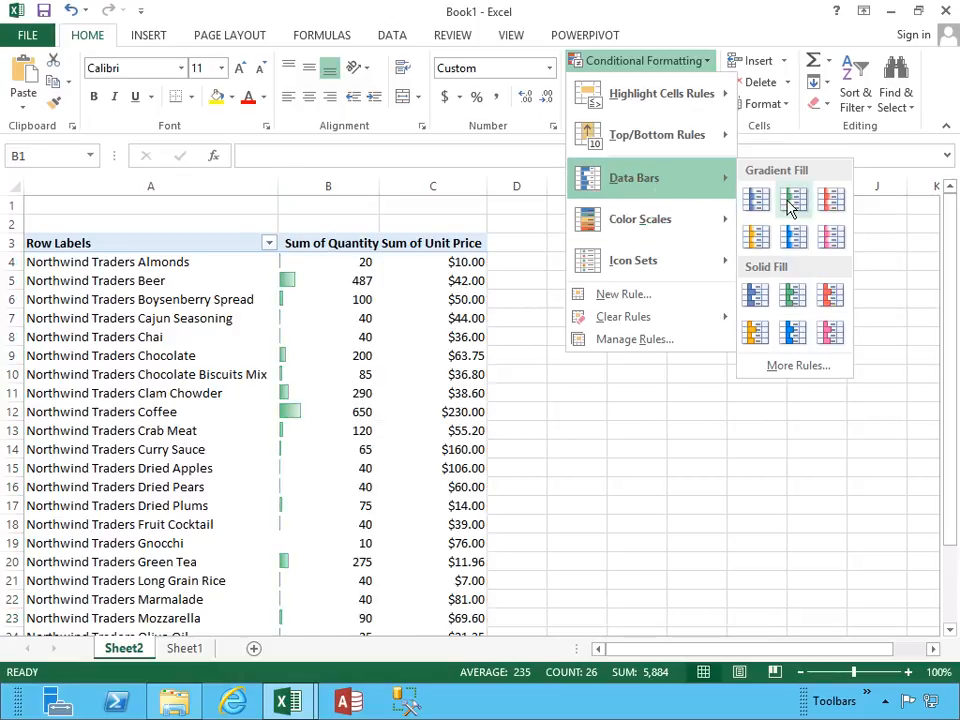
left_click(791, 202)
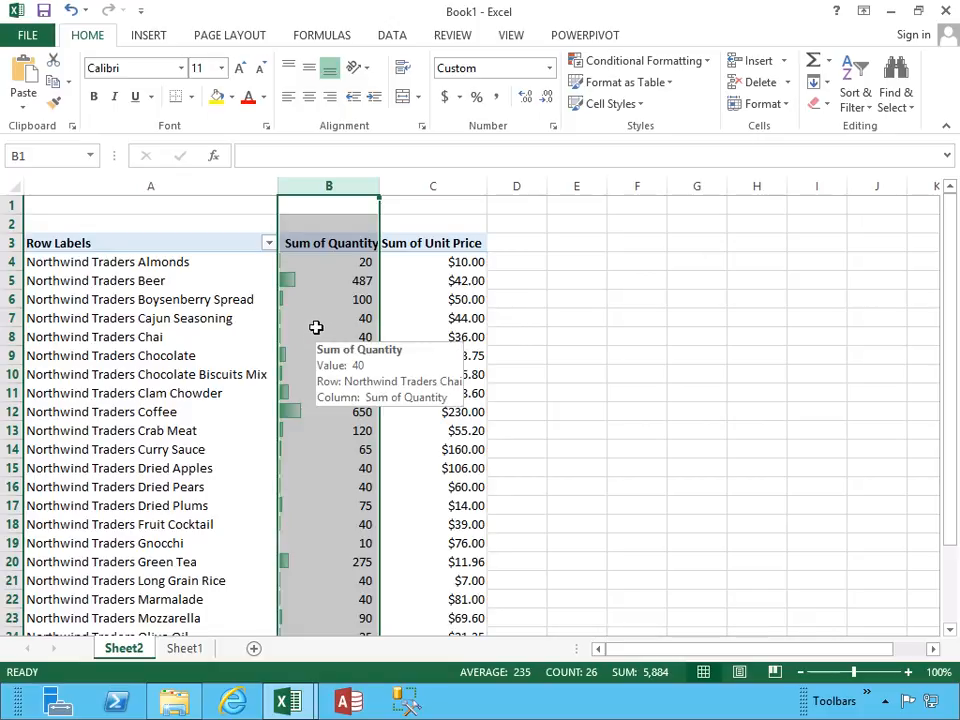
- Examine the data bars in the Sum of Quantity column down to the Grand Total row
scroll(316, 327, "down", 2)
scroll(316, 327, "down", 1)
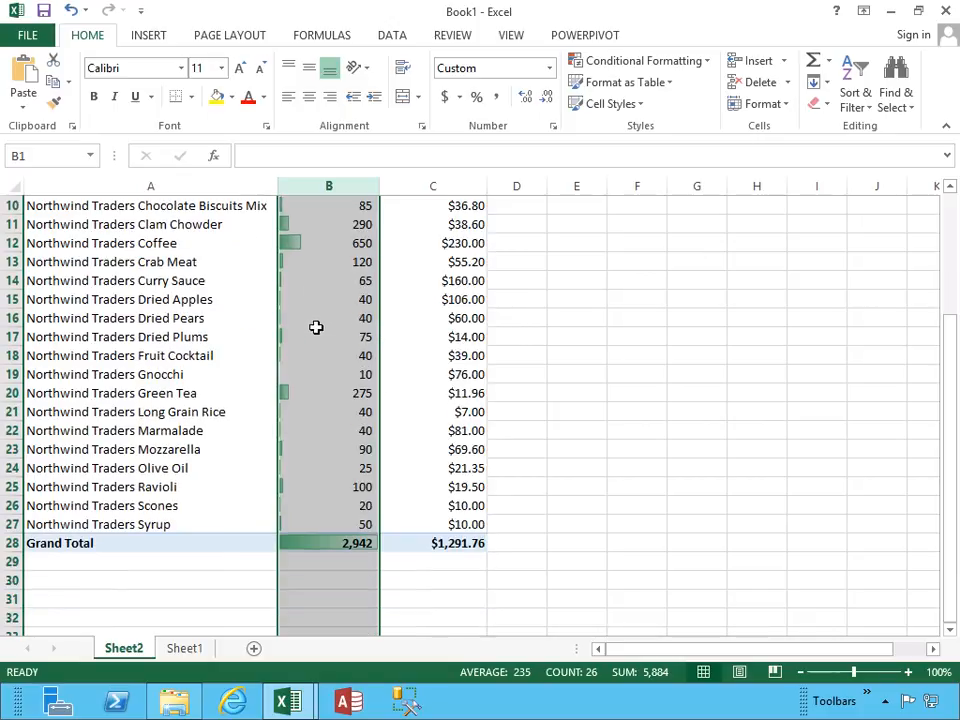
left_click(357, 411)
left_click(318, 546)
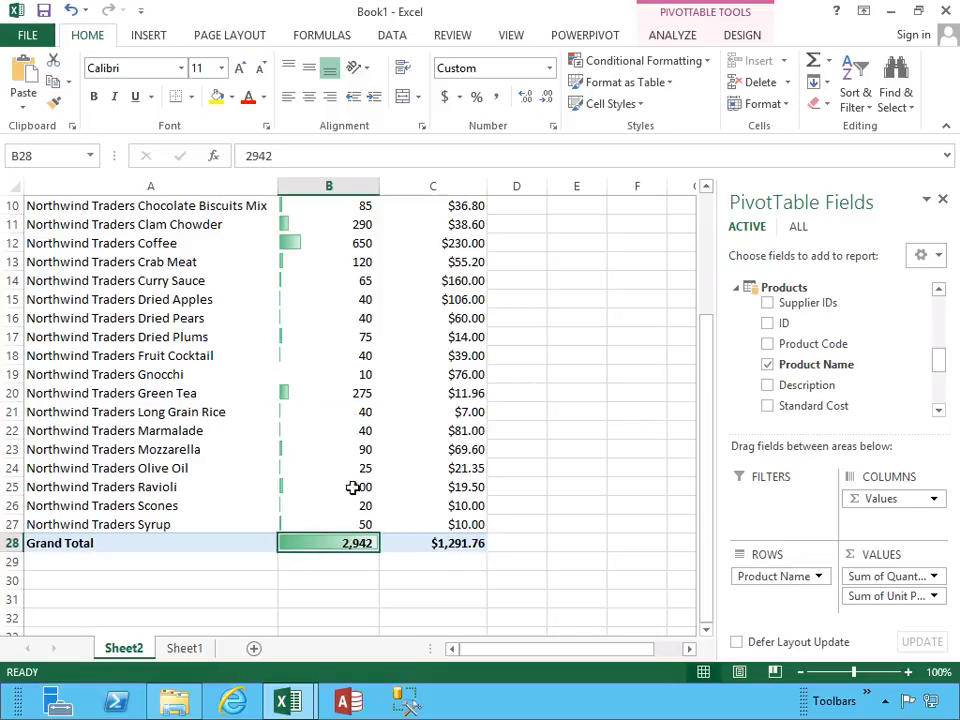
mouse_move(369, 478)
mouse_move(352, 270)
scroll(354, 276, "up", 3)
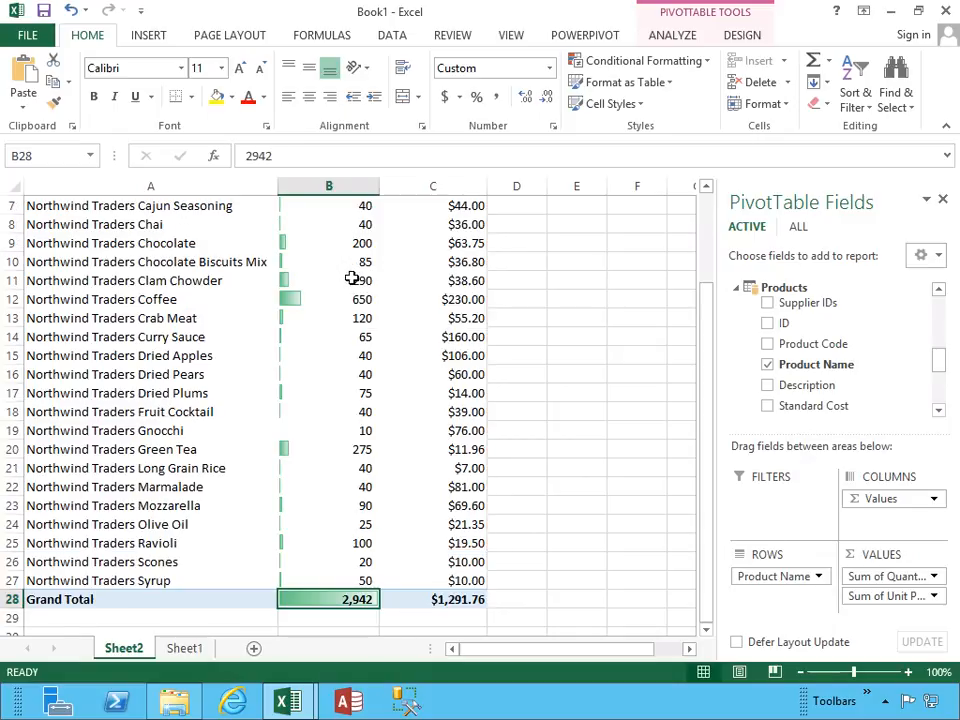
- Review the Summarize Values By and Show Values As options for Sum of Quantity, and close its settings without changes
left_click(337, 262)
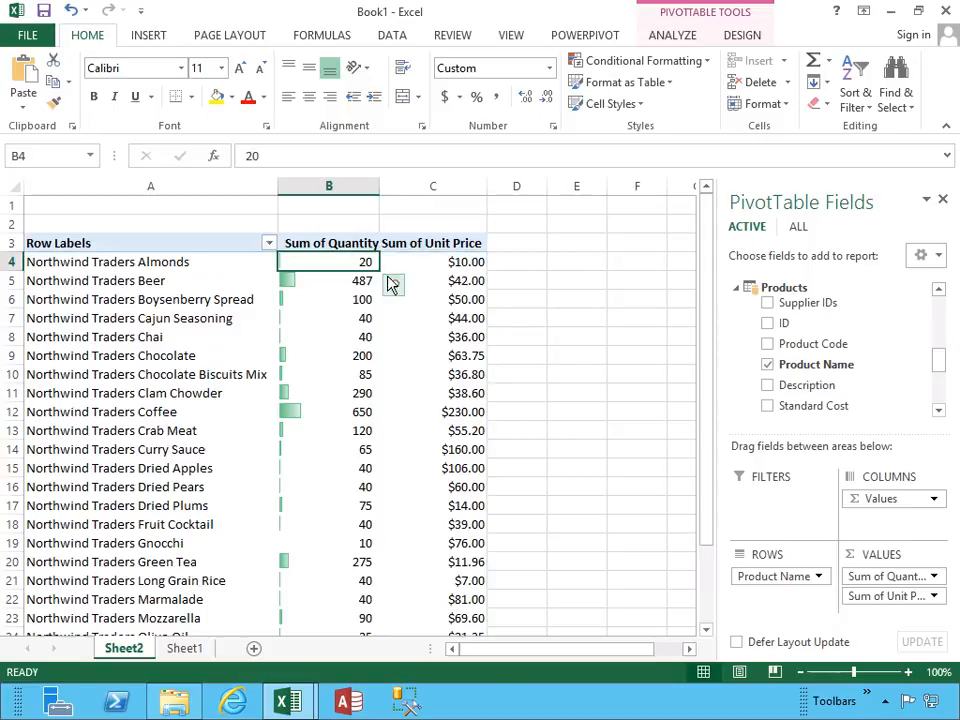
right_click(341, 270)
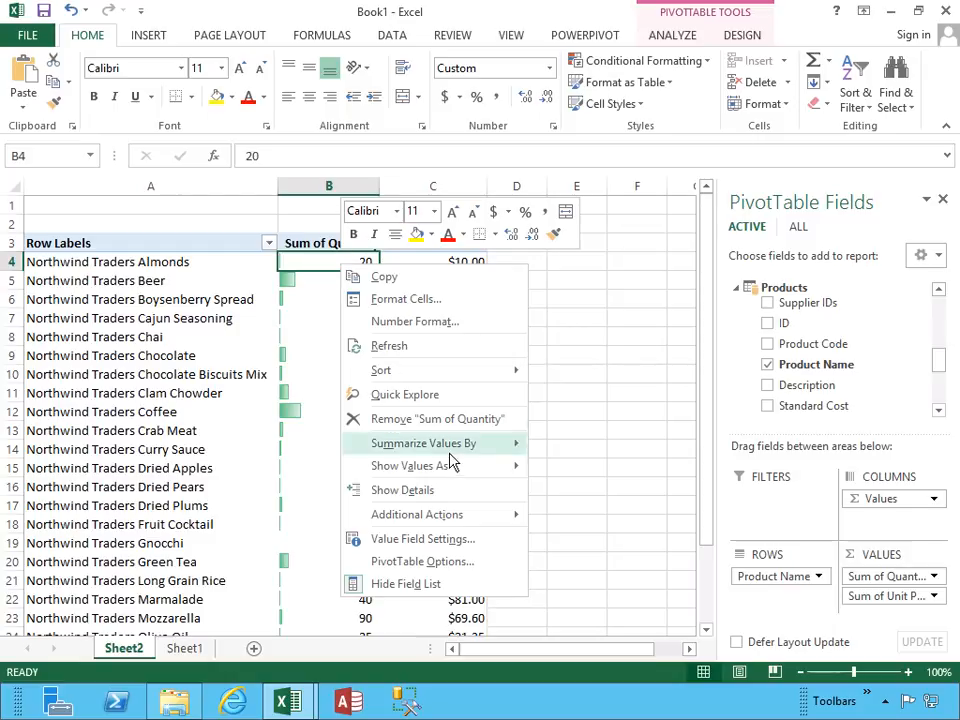
mouse_move(450, 470)
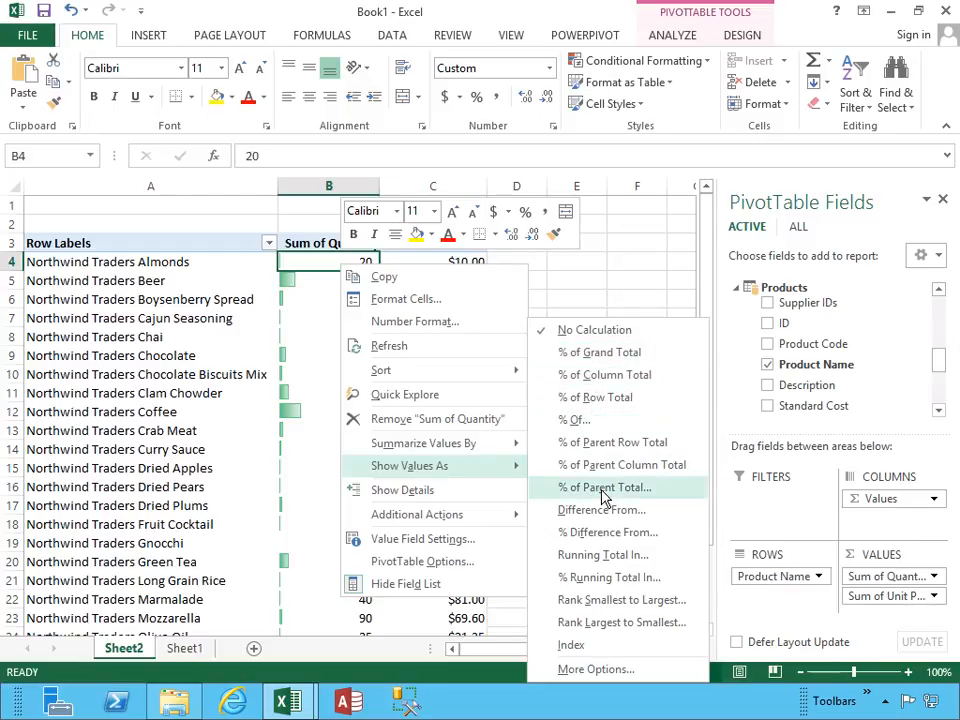
left_click(596, 669)
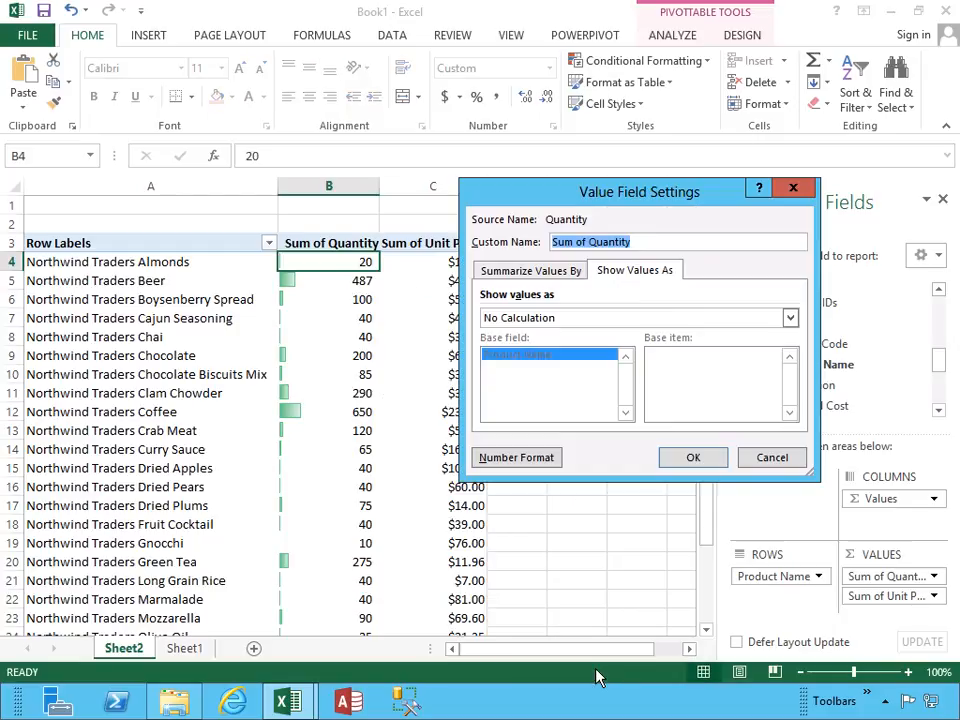
left_click(535, 271)
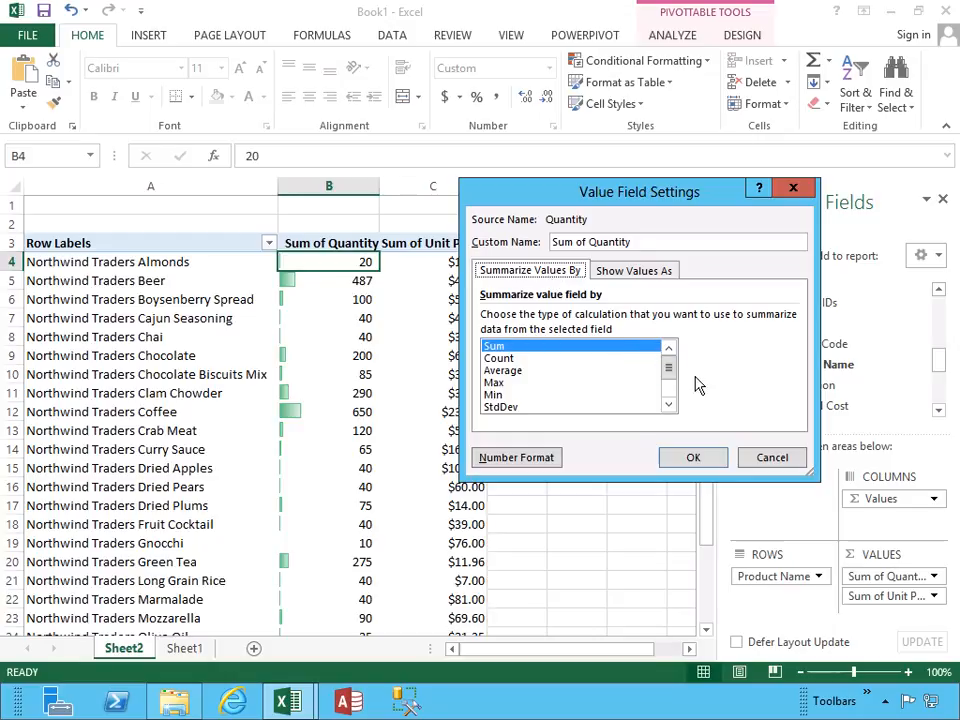
left_click_drag(671, 370, 673, 393)
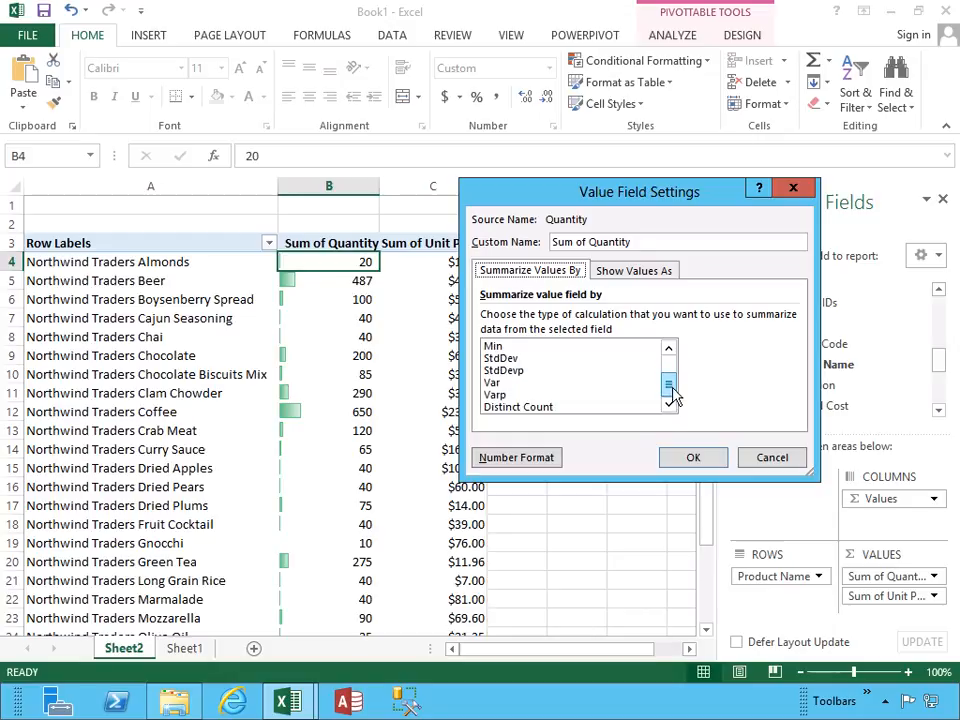
left_click(630, 272)
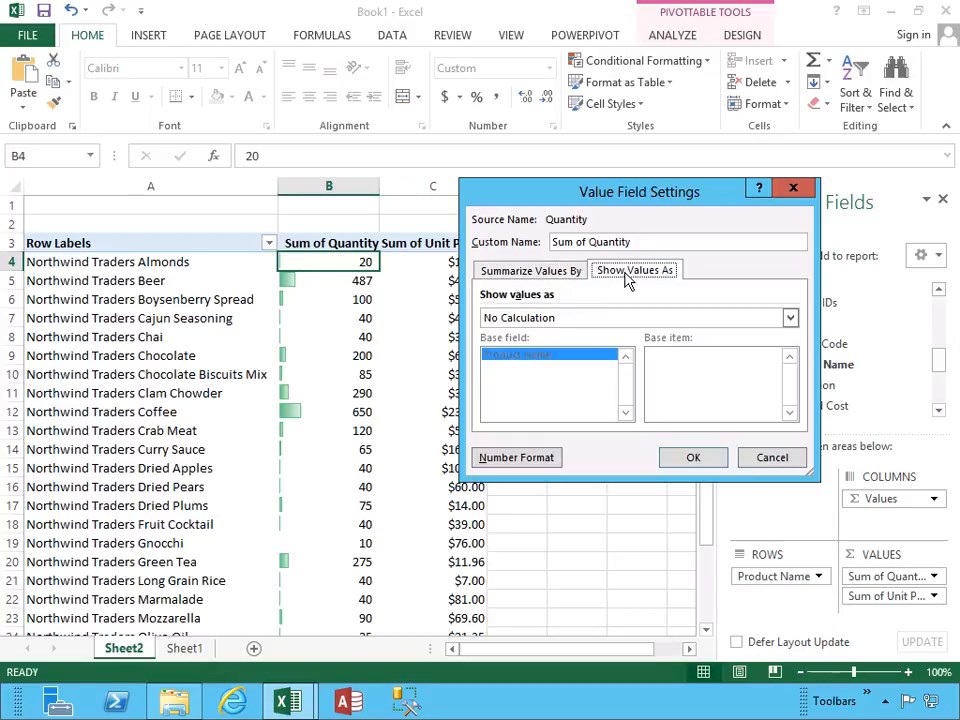
left_click(790, 317)
left_click_drag(790, 358, 791, 388)
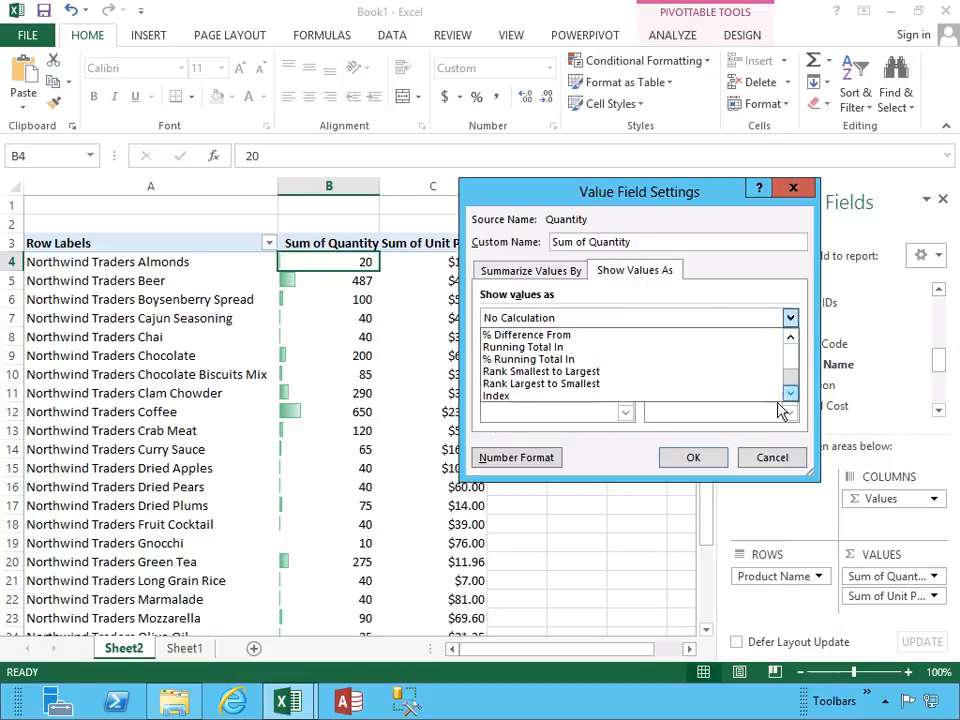
left_click(755, 469)
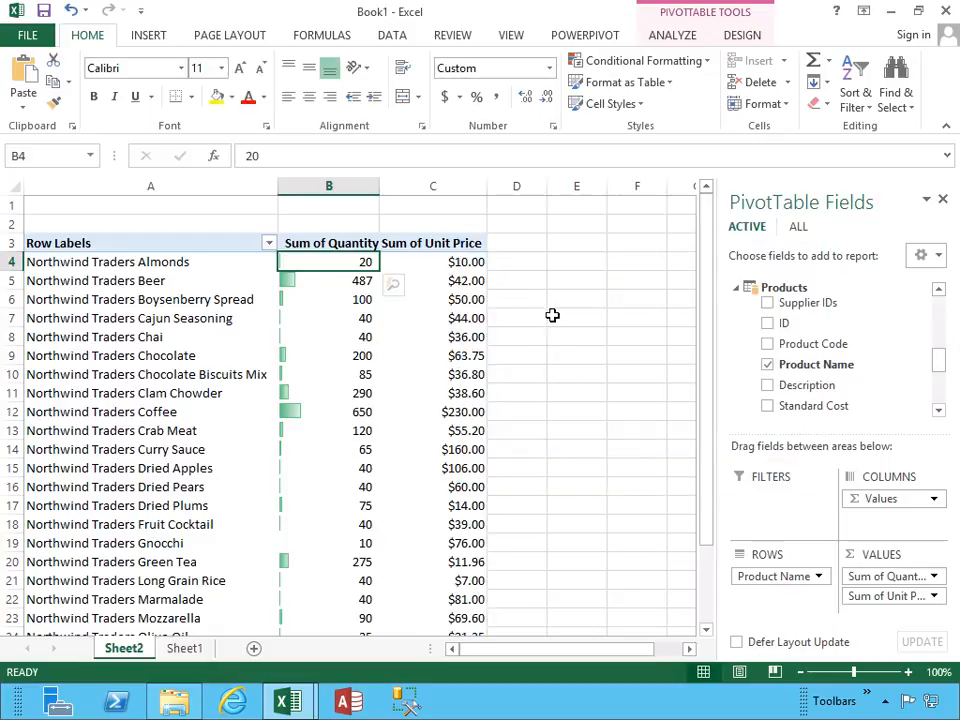
left_click(352, 284)
scroll(353, 288, "down", 3)
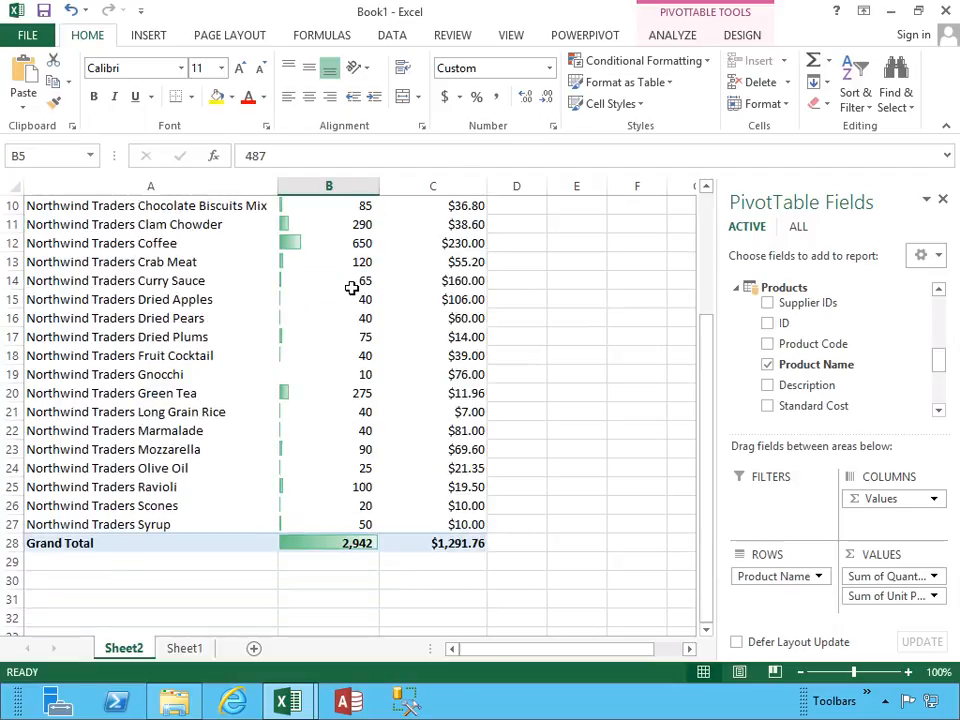
scroll(353, 289, "up", 3)
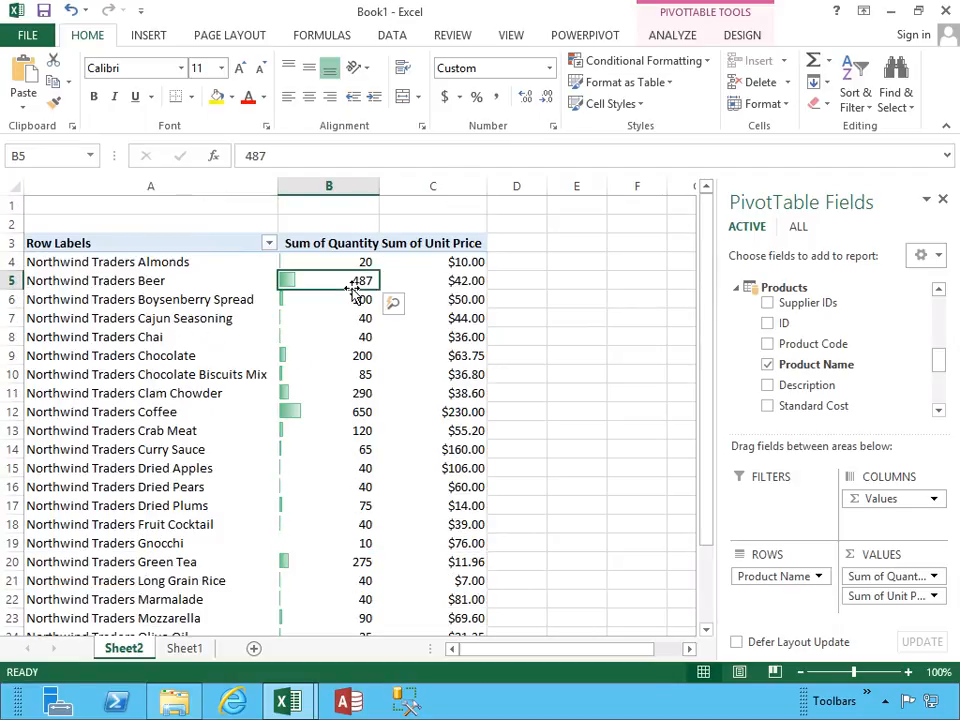
left_click(678, 38)
left_click(588, 37)
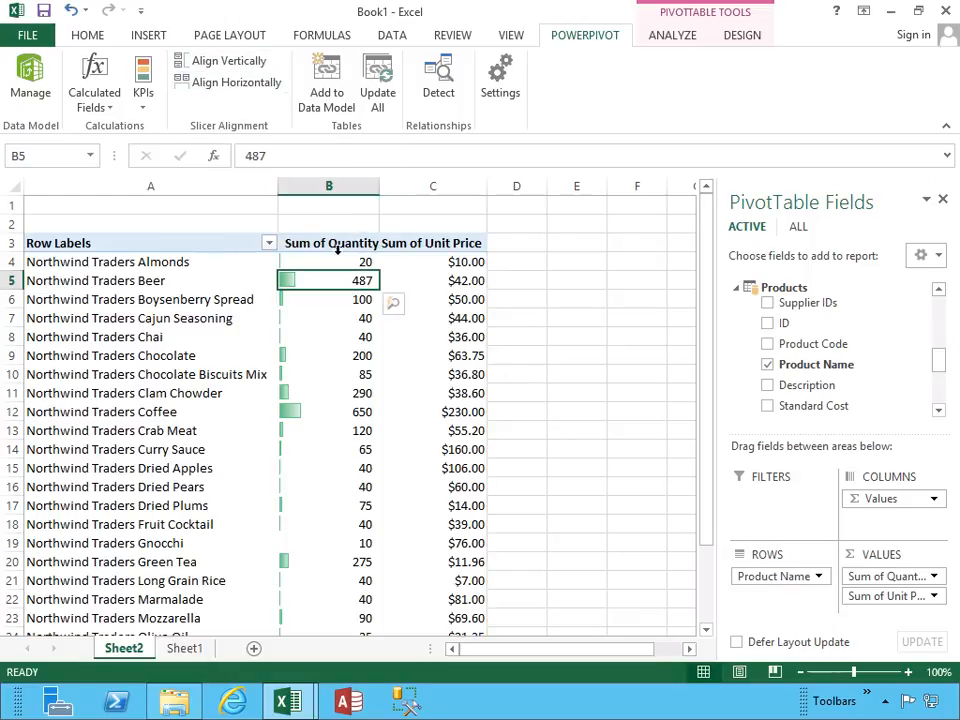
left_click(684, 40)
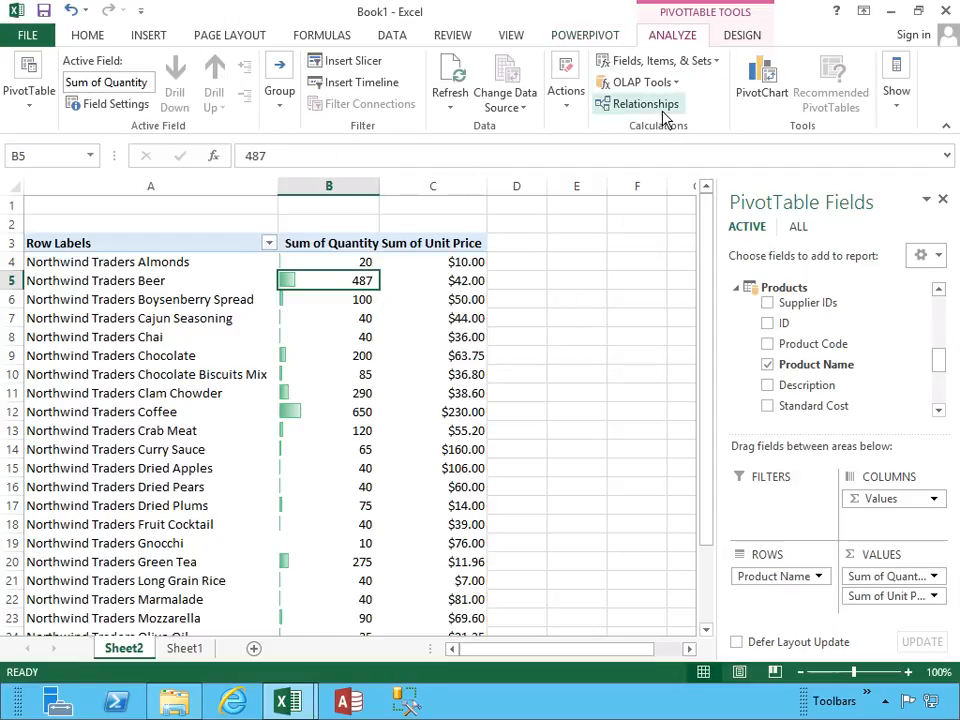
- Try a blue medium style with a solid header row on the PivotTable
left_click(729, 38)
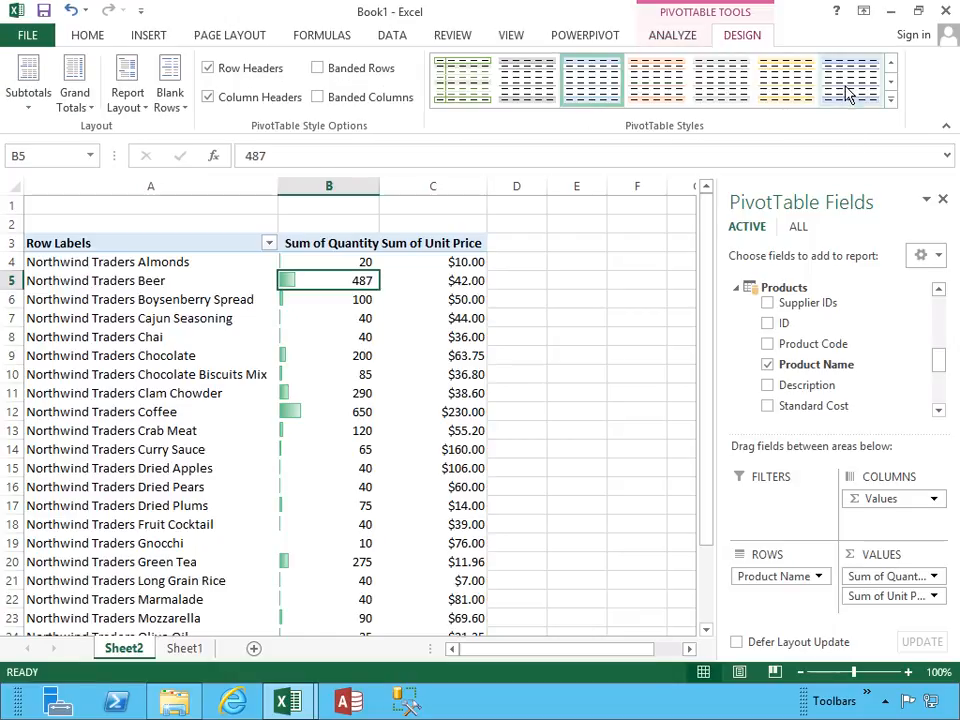
left_click(328, 257)
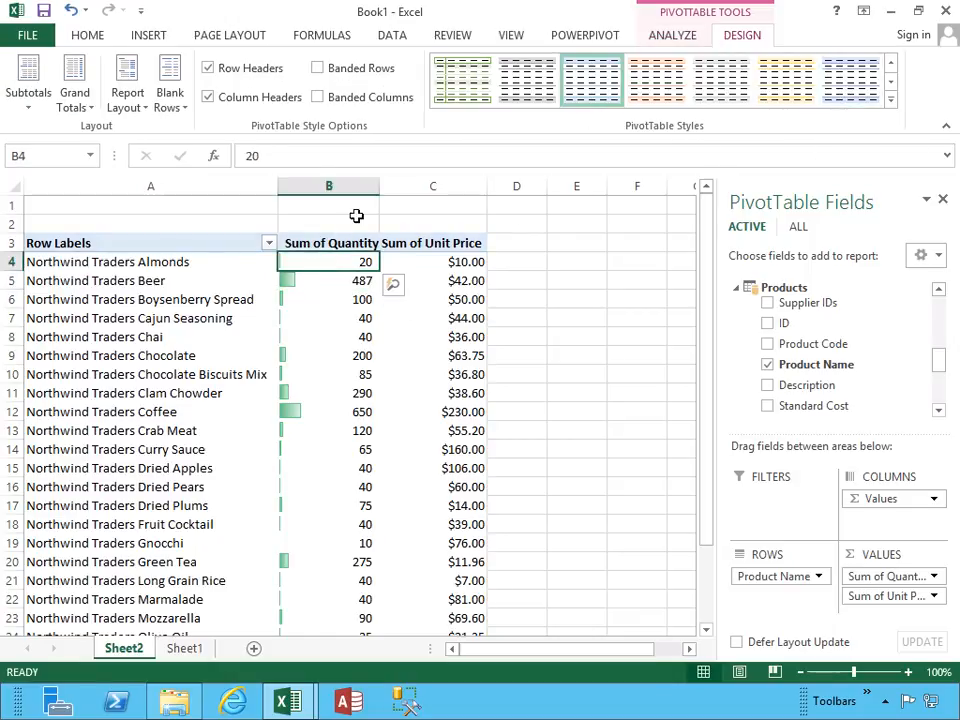
left_click(890, 98)
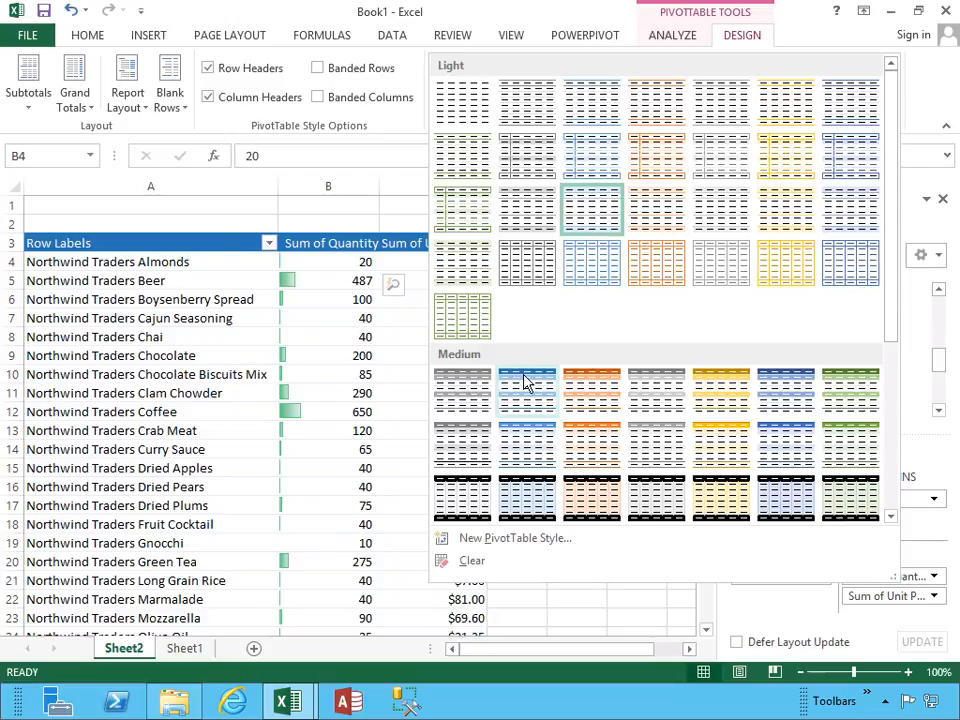
key("Escape")
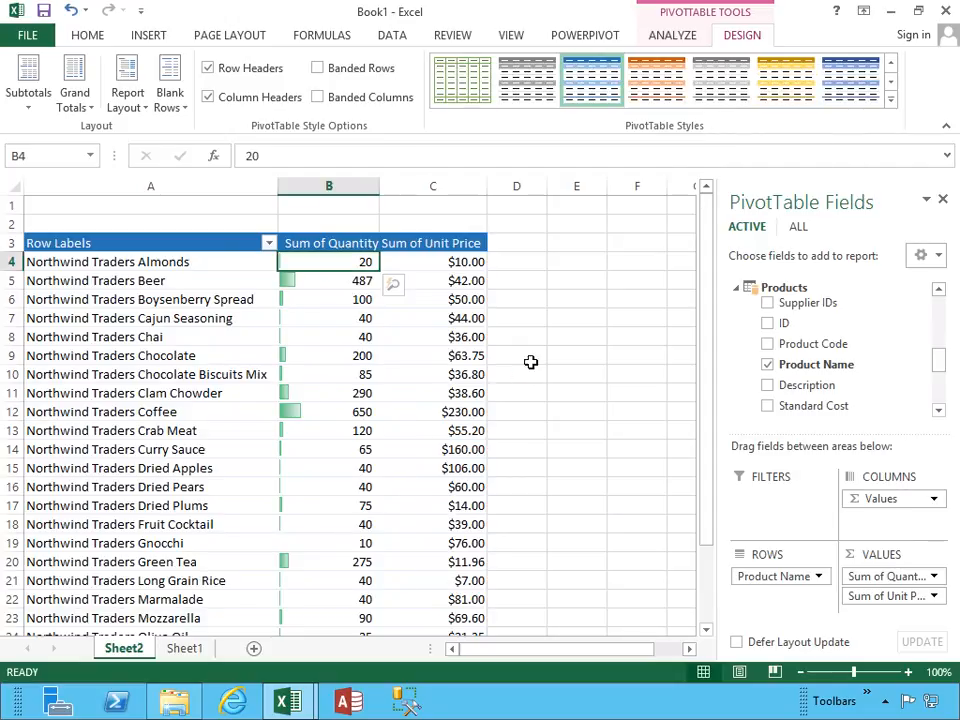
- Apply the light PivotTable style with blue text and a blue outlined header, and check the rows
left_click(891, 101)
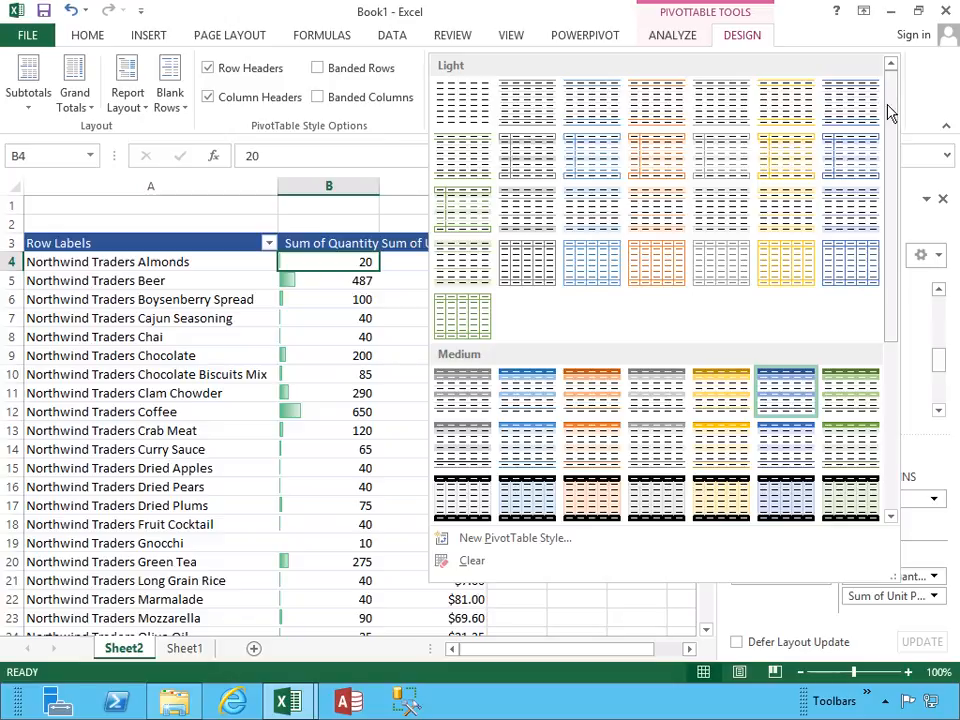
left_click(590, 160)
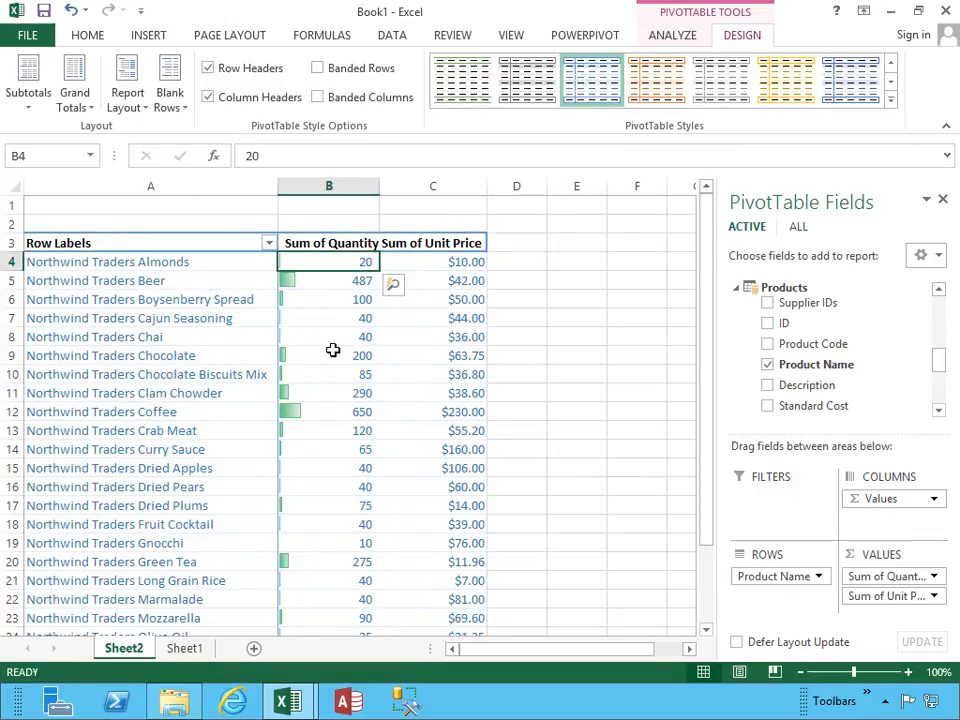
scroll(332, 348, "down", 3)
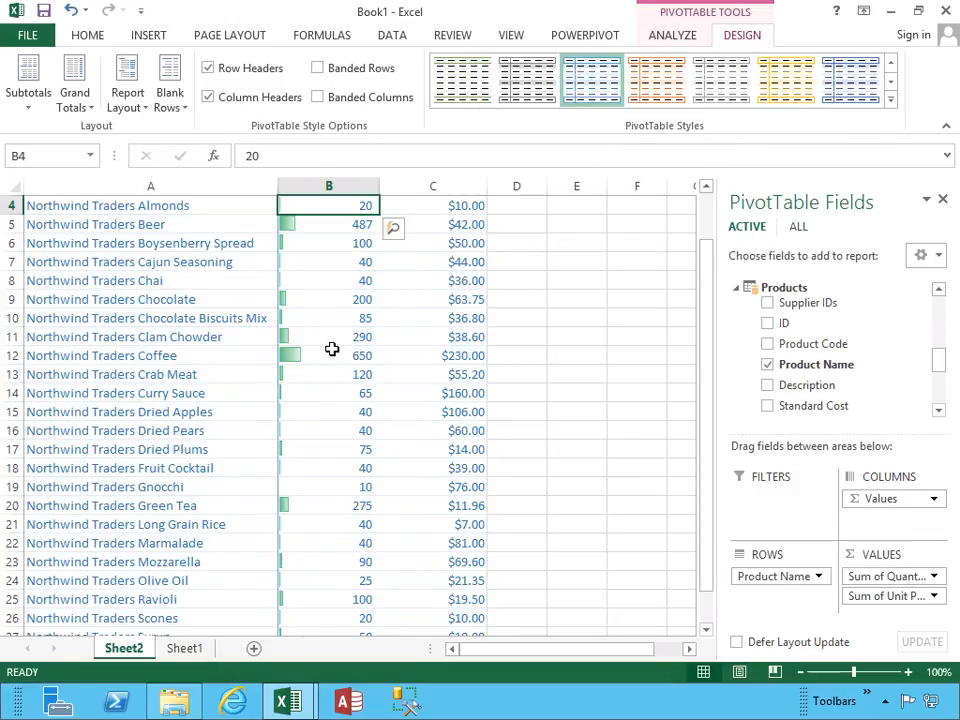
scroll(332, 348, "up", 3)
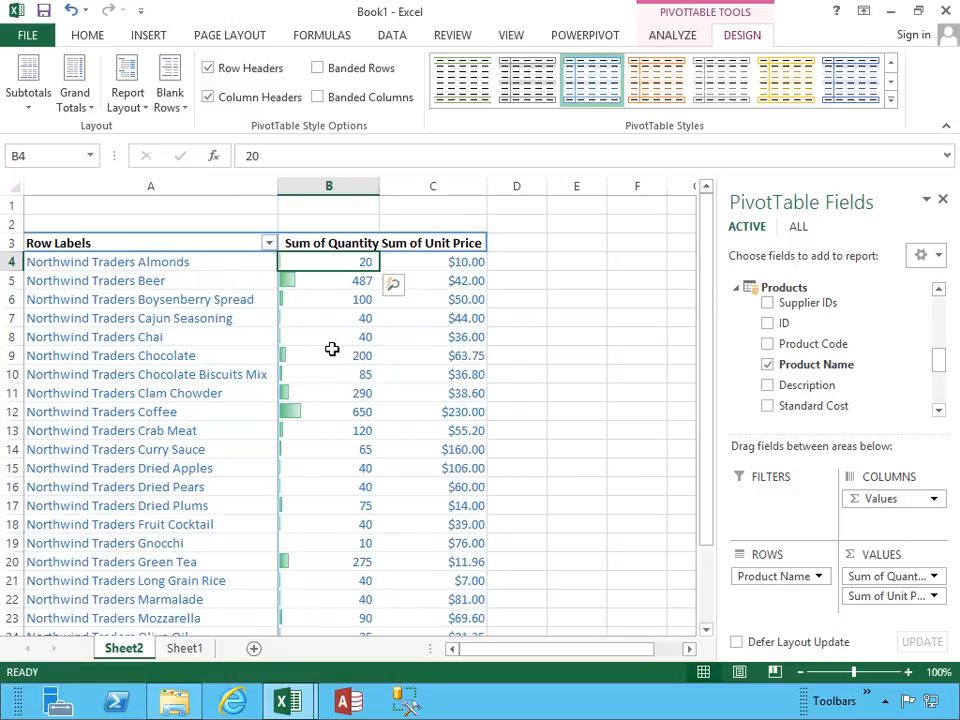
- Apply the light blue PivotTable style with grid borders around every cell, and check it down to the Grand Total row
left_click(889, 100)
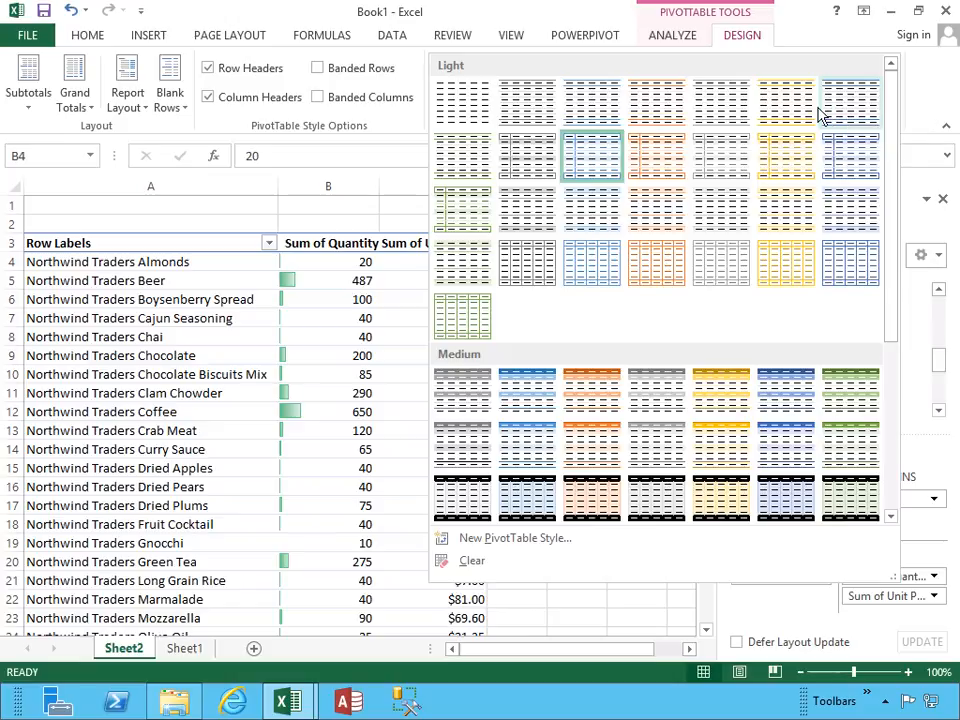
left_click(586, 262)
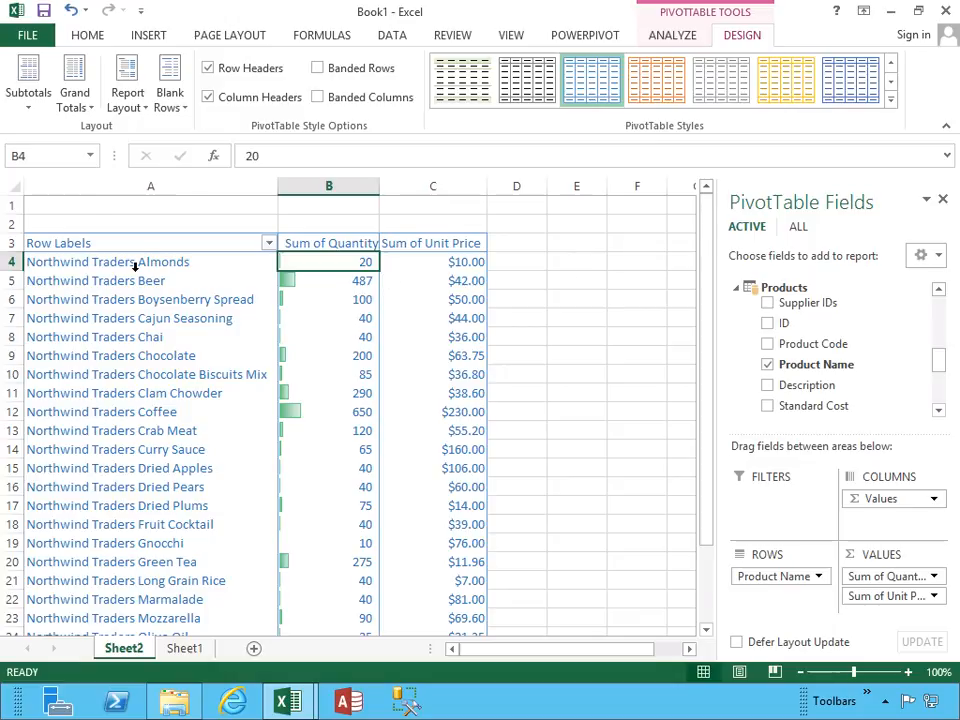
scroll(135, 266, "down", 4)
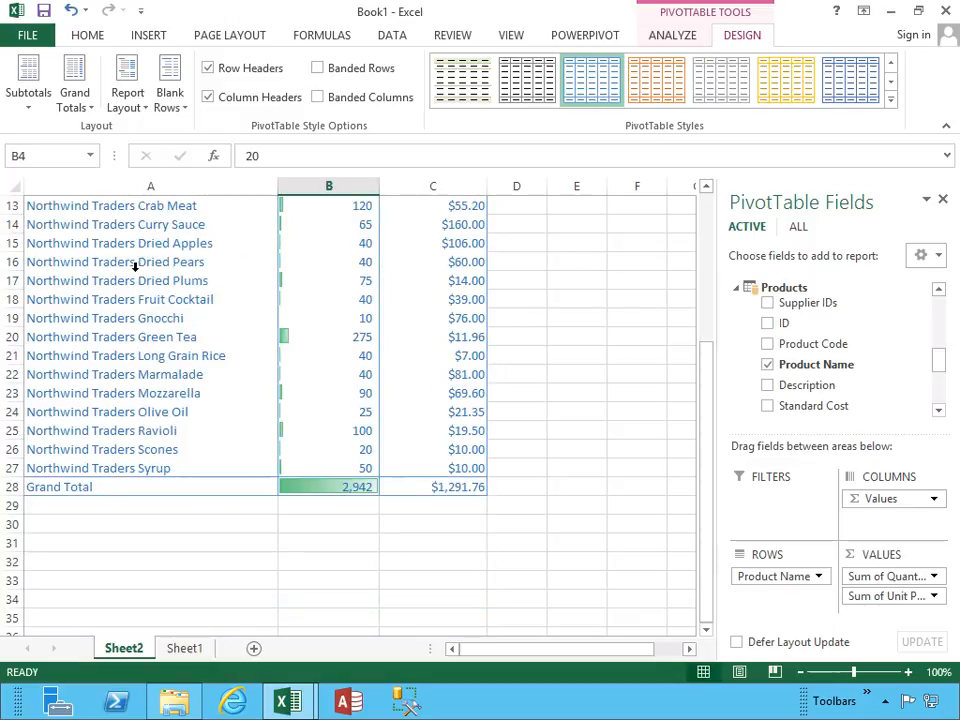
scroll(135, 266, "up", 4)
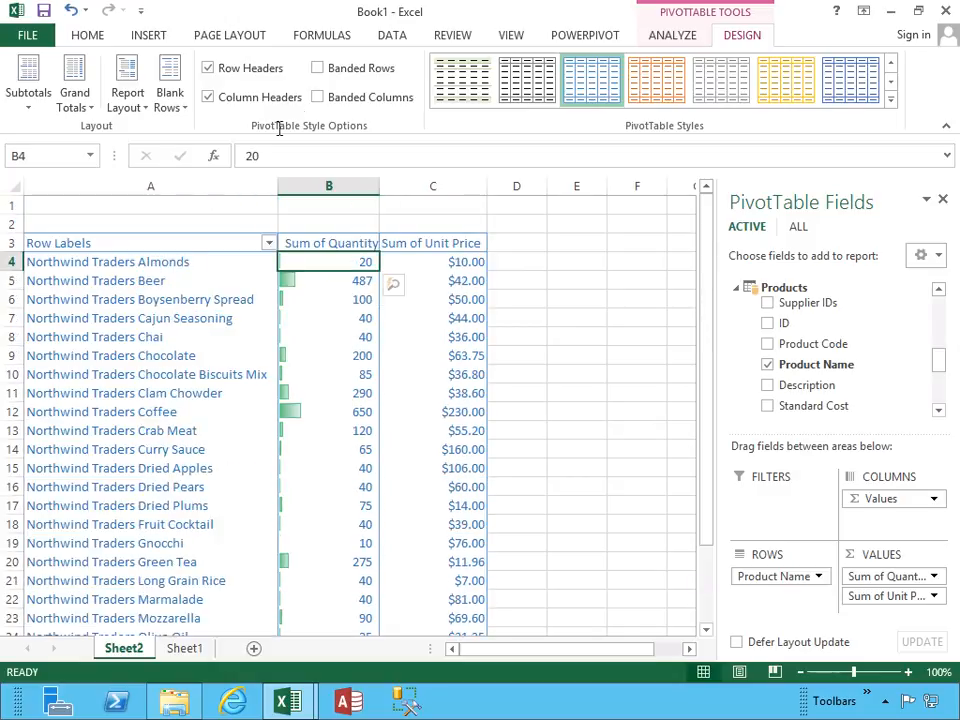
- Try the PivotTable without Row Headers and without Column Headers, restoring each option after the comparison
left_click(250, 72)
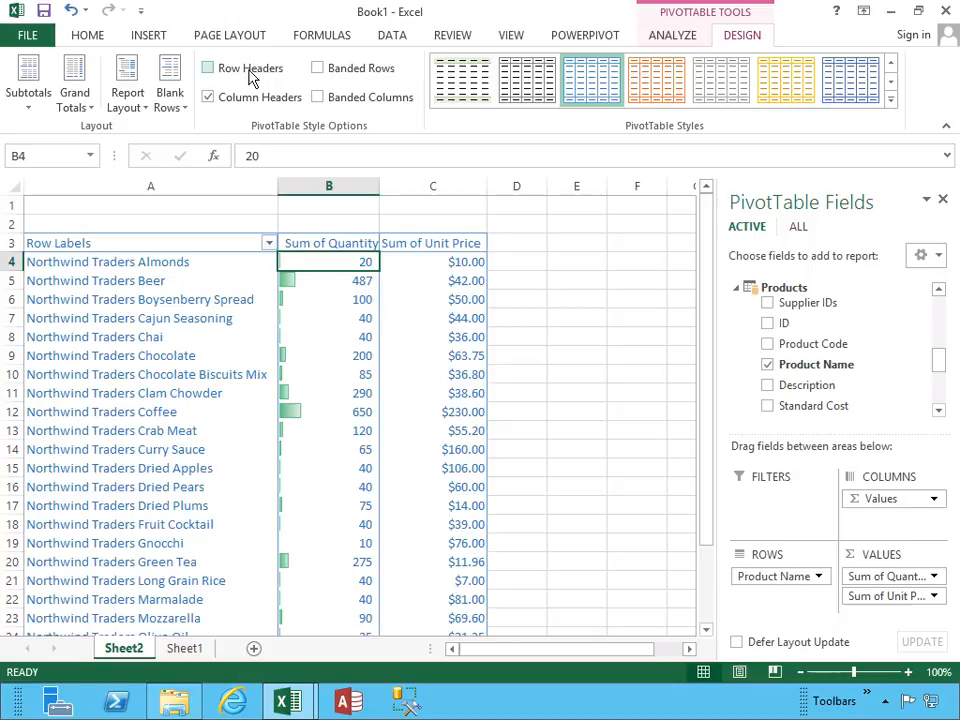
left_click(250, 75)
left_click(242, 99)
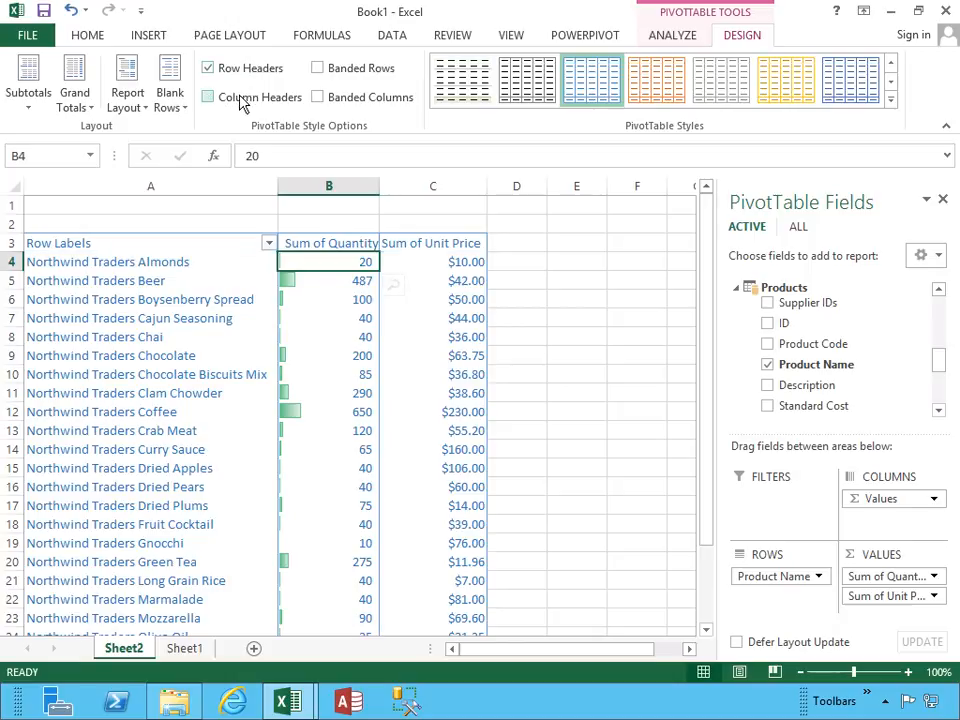
left_click(243, 100)
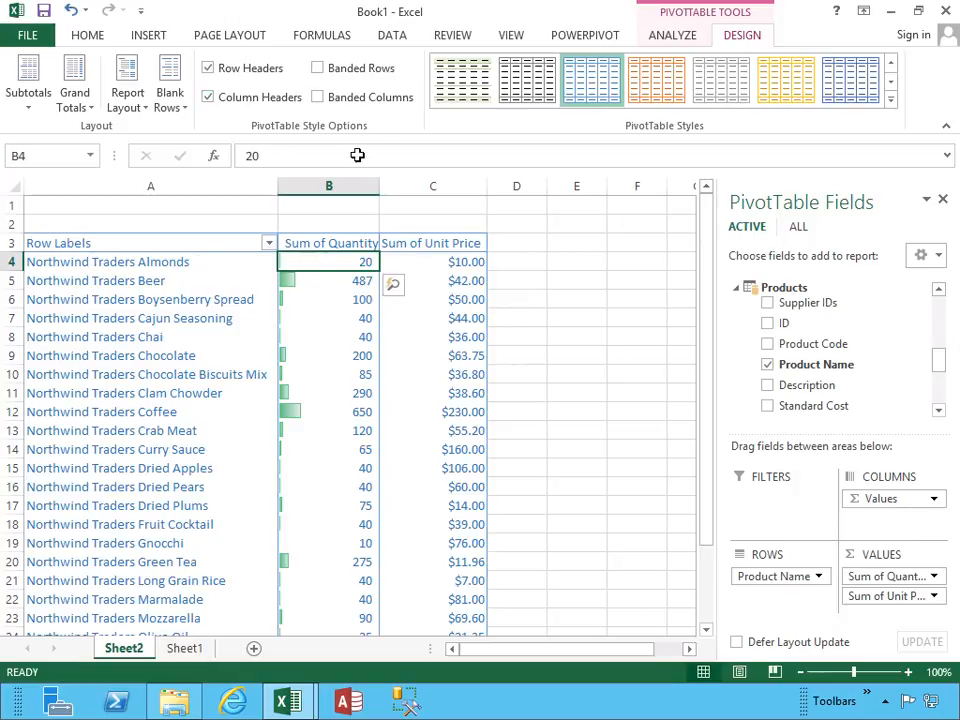
- Turn on Banded Rows for the PivotTable, and try Banded Columns before switching that option off again
left_click(317, 68)
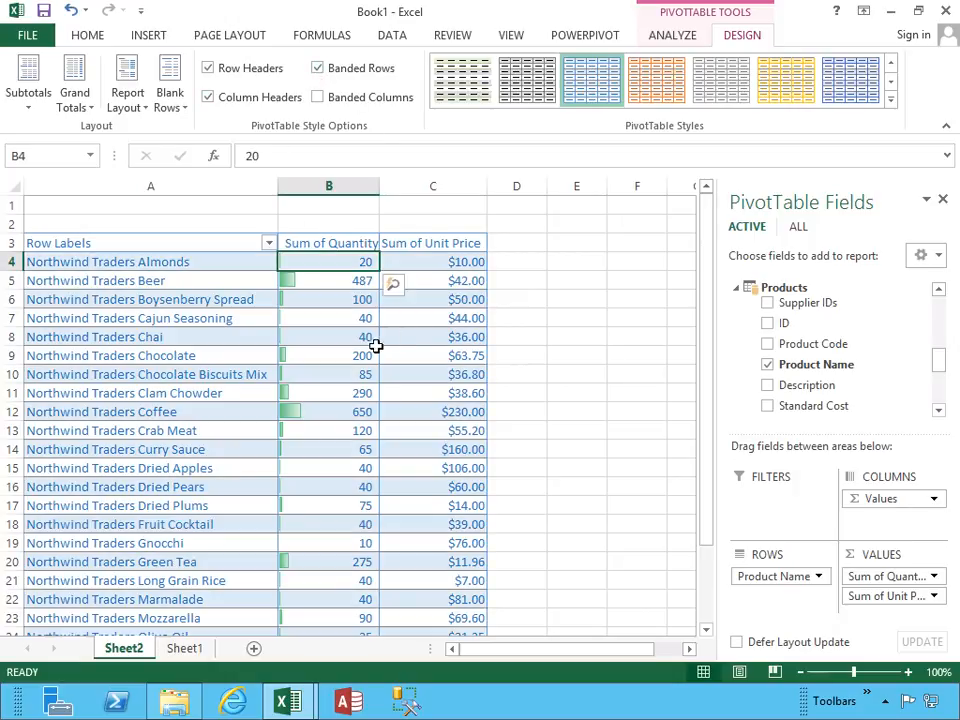
mouse_move(306, 368)
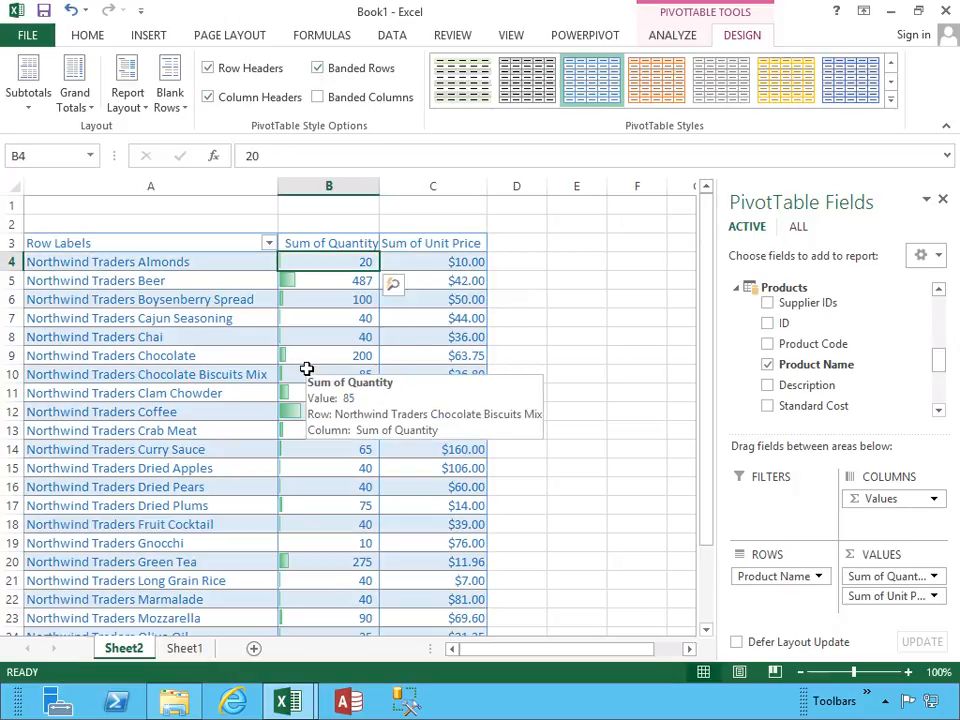
scroll(306, 368, "down", 1)
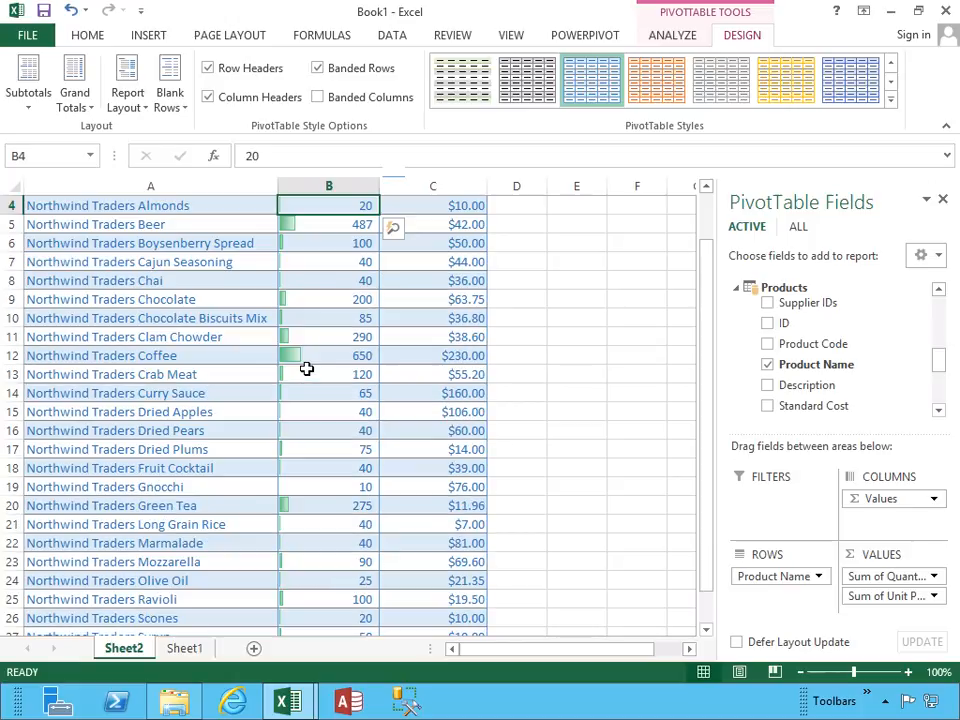
left_click(319, 99)
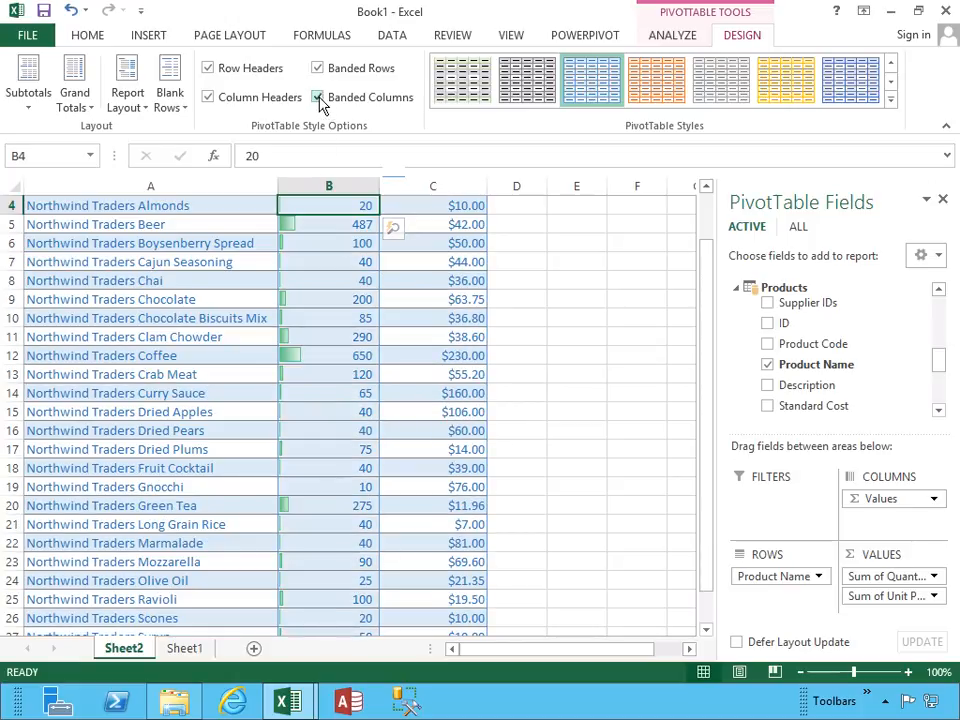
left_click(319, 97)
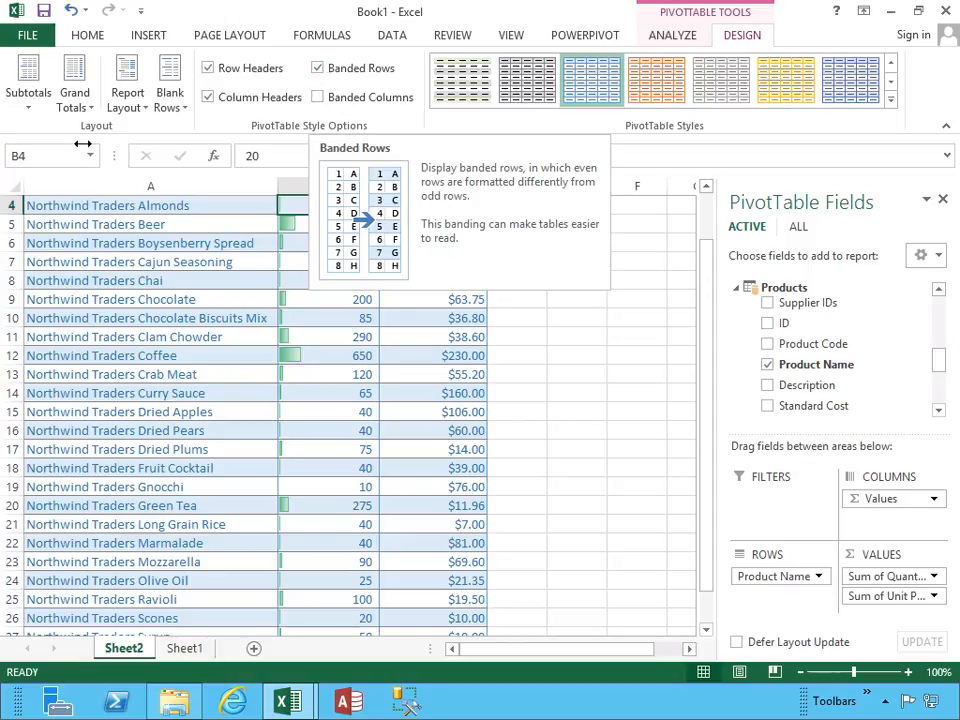
- Review the Grand Totals and Report Layout options of the PivotTable without choosing any of them
left_click(77, 100)
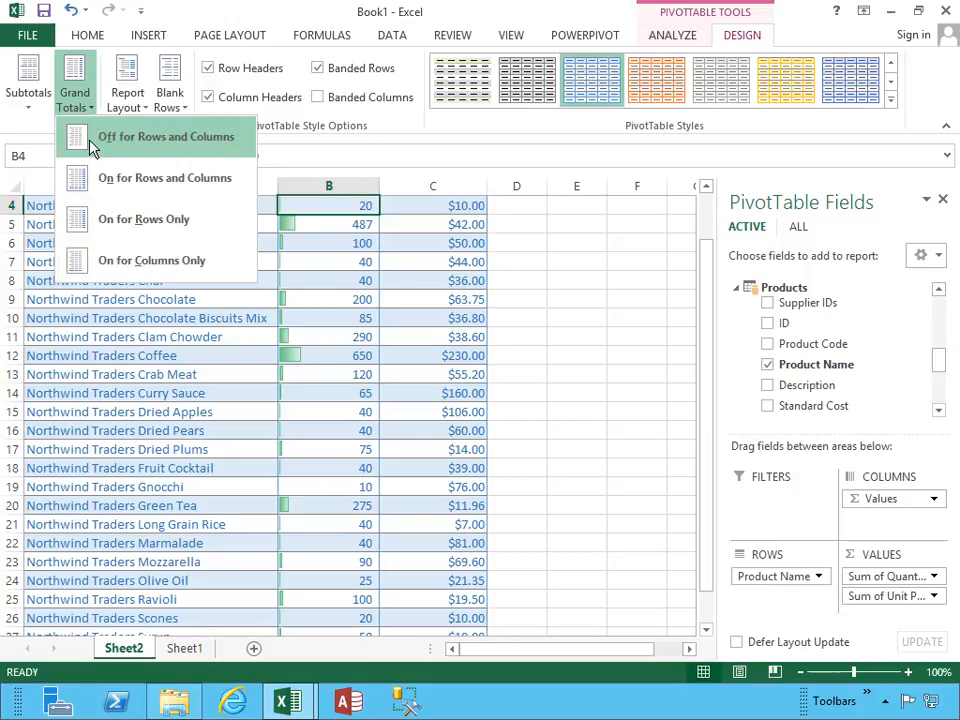
left_click(126, 110)
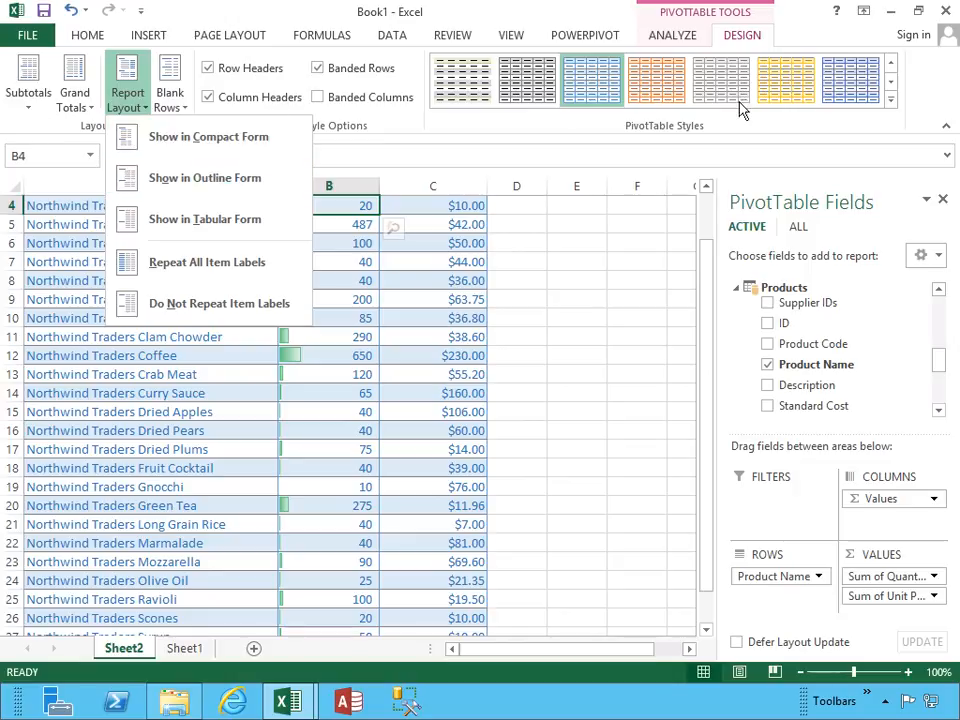
left_click(827, 39)
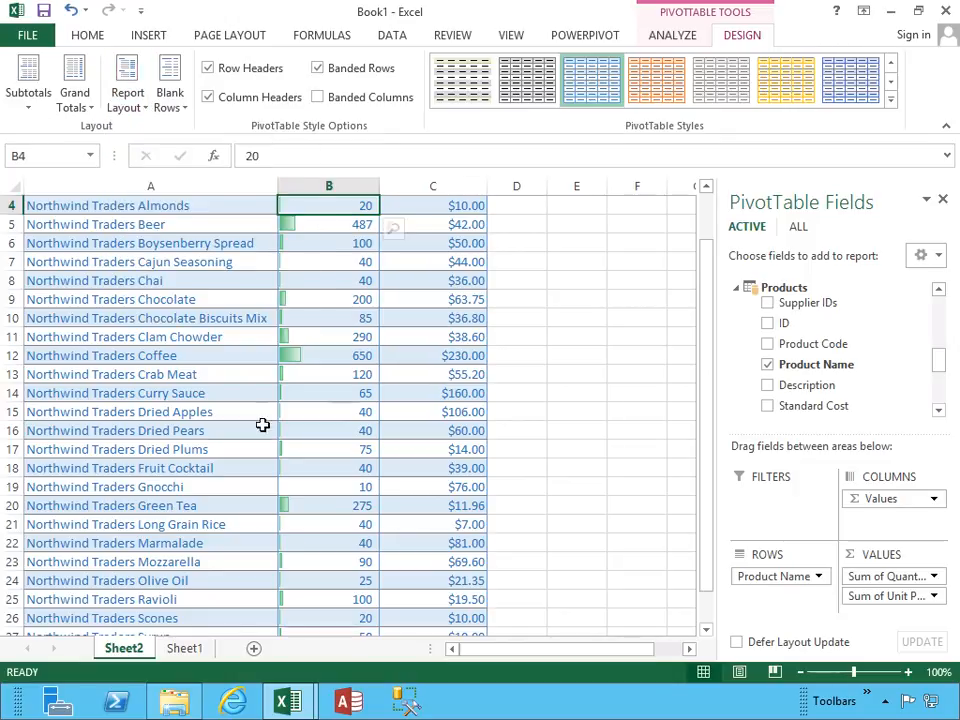
scroll(240, 417, "up", 1)
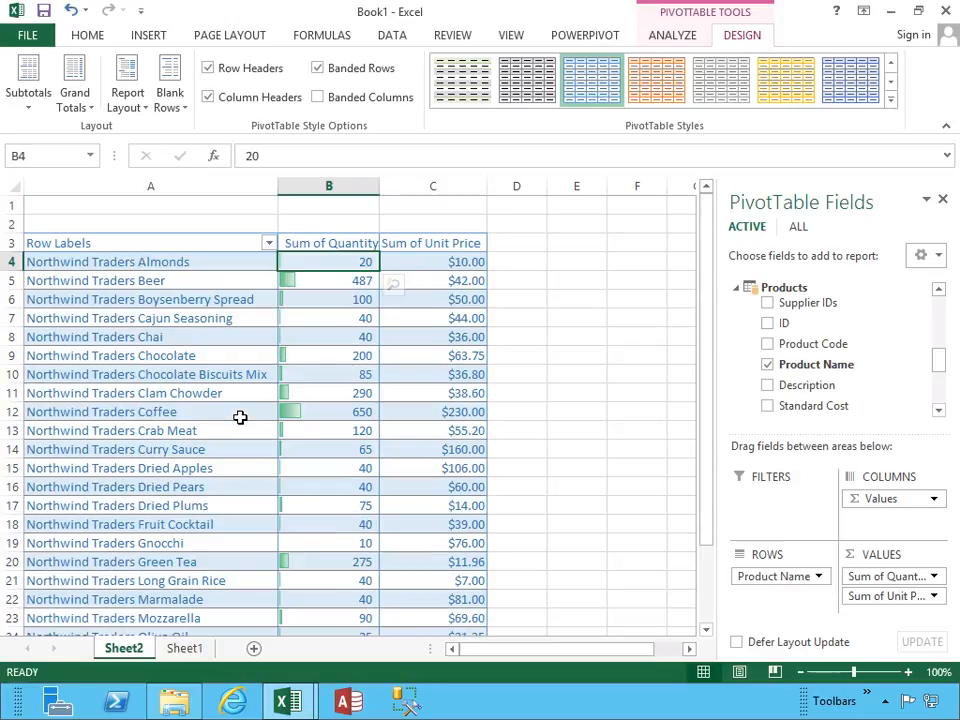
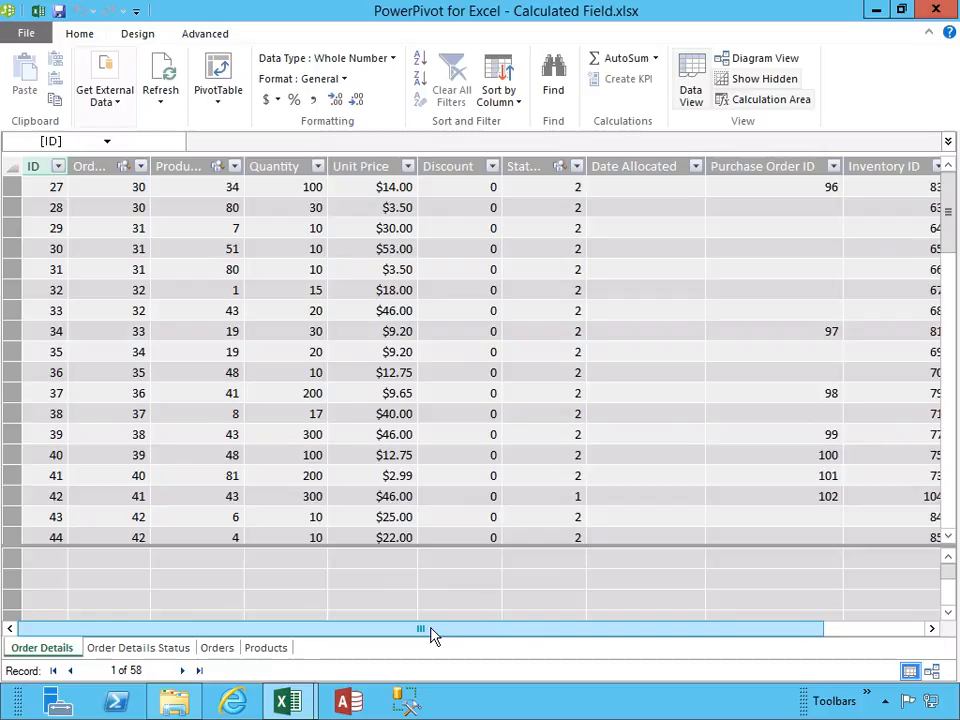
- Add a calculated column after Inventory ID in the Order Details table with the formula =[Quantity]
mouse_move(432, 636)
left_mouse_down()
mouse_move(456, 636)
mouse_move(417, 634)
left_mouse_up()
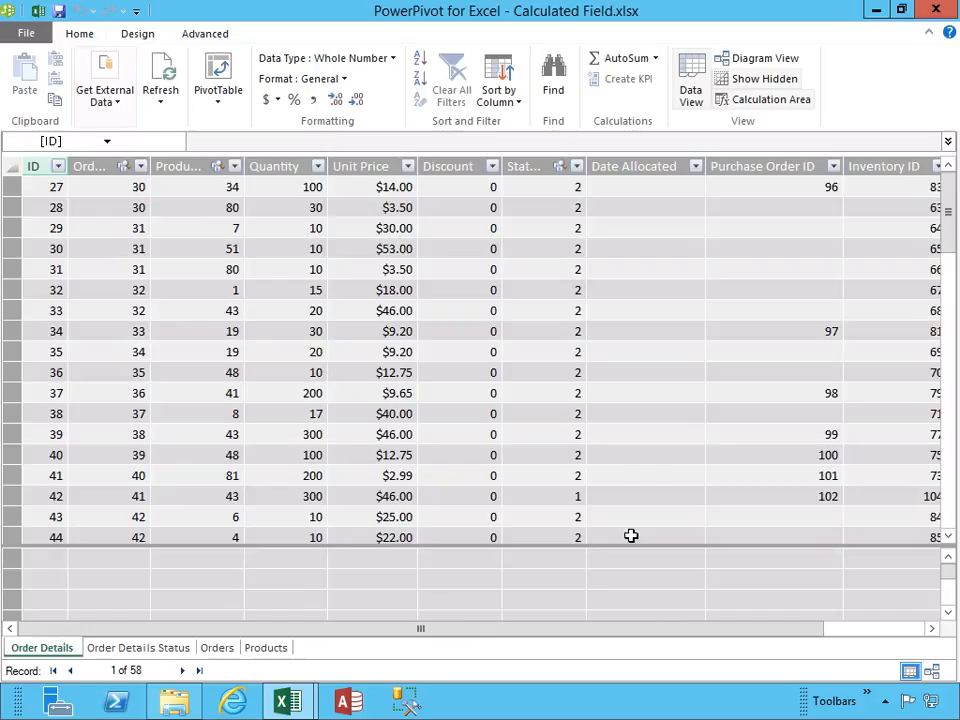
left_click_drag(614, 631, 706, 616)
left_click(887, 187)
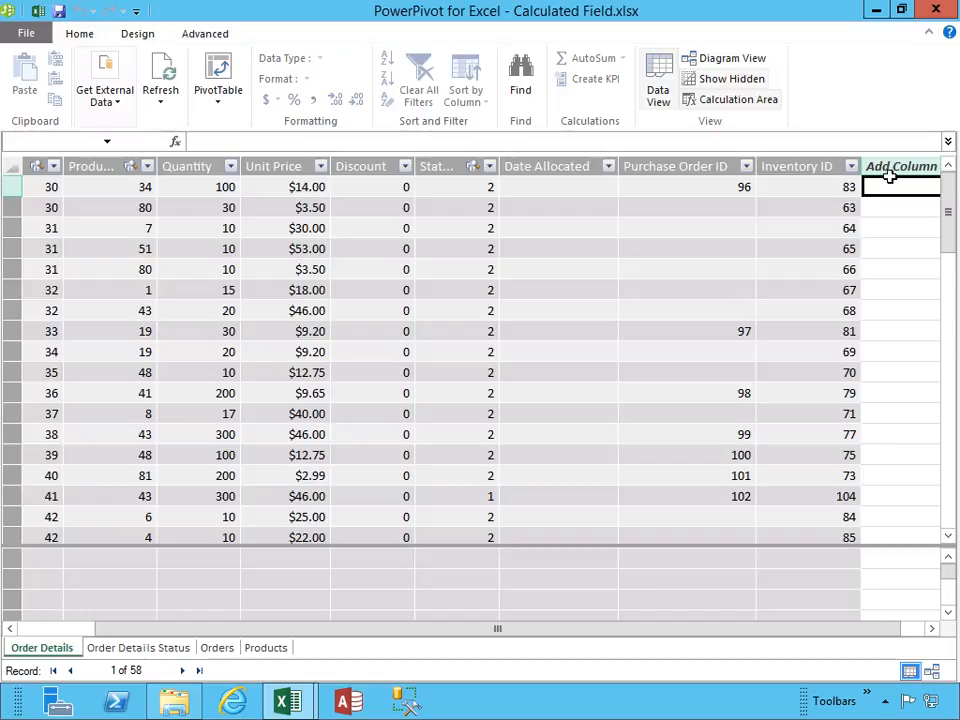
left_click(567, 143)
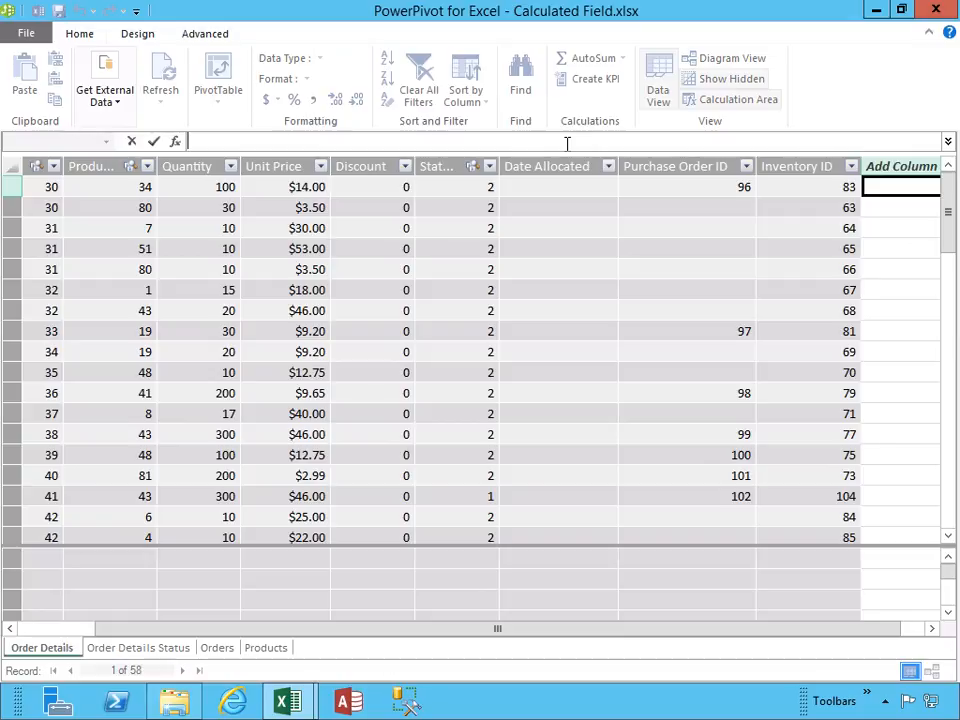
type("=")
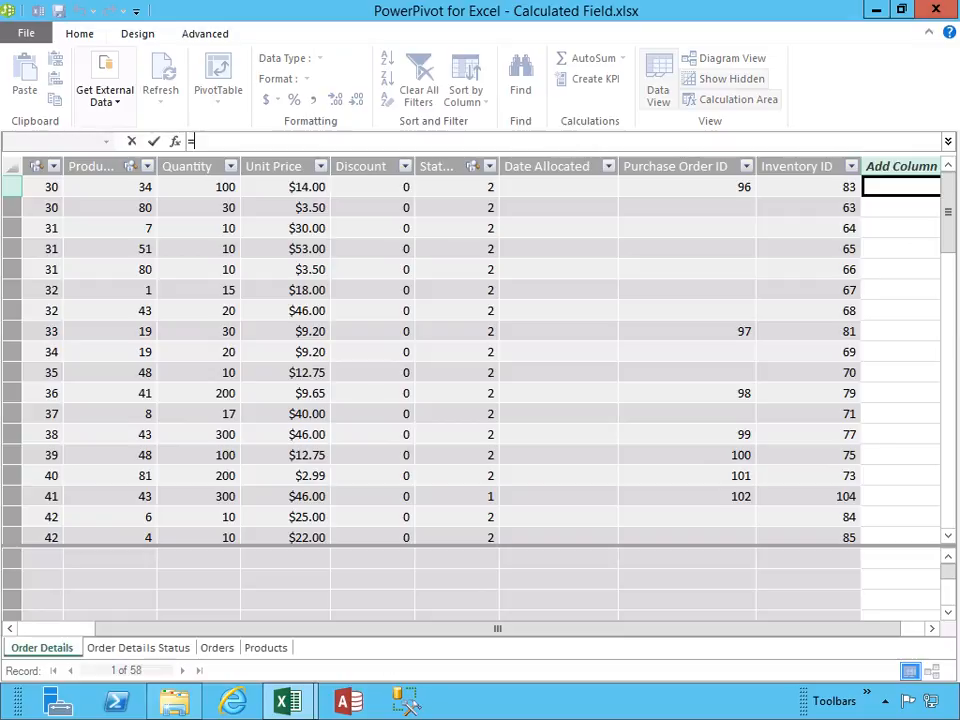
type("[")
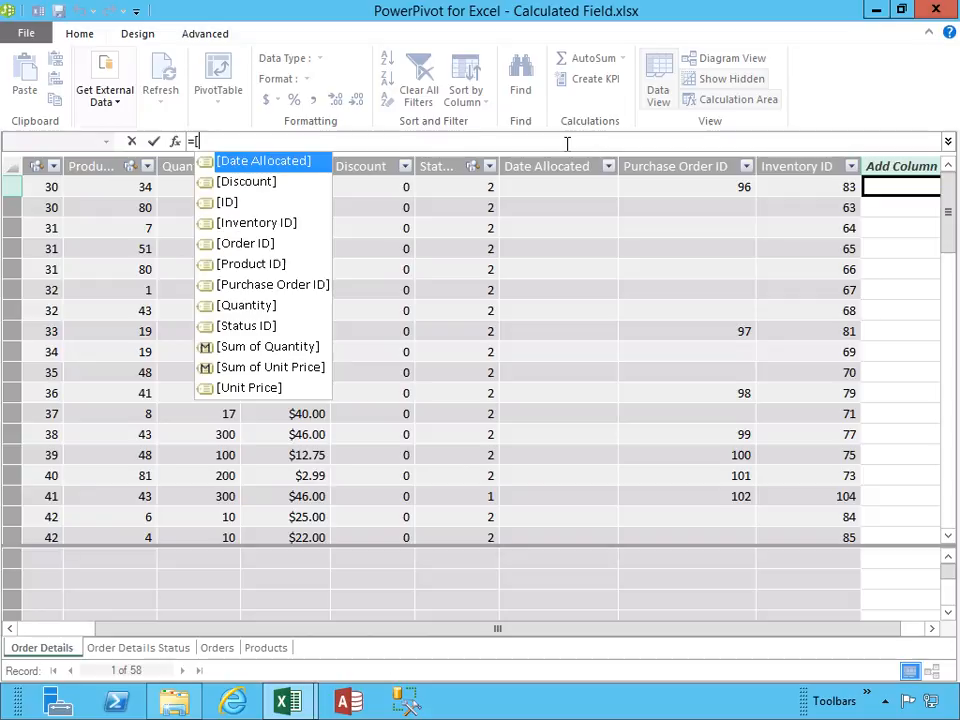
key("Down")
key("Down")
key("Down")
key("Down")
key("Down")
key("Down")
key("Down")
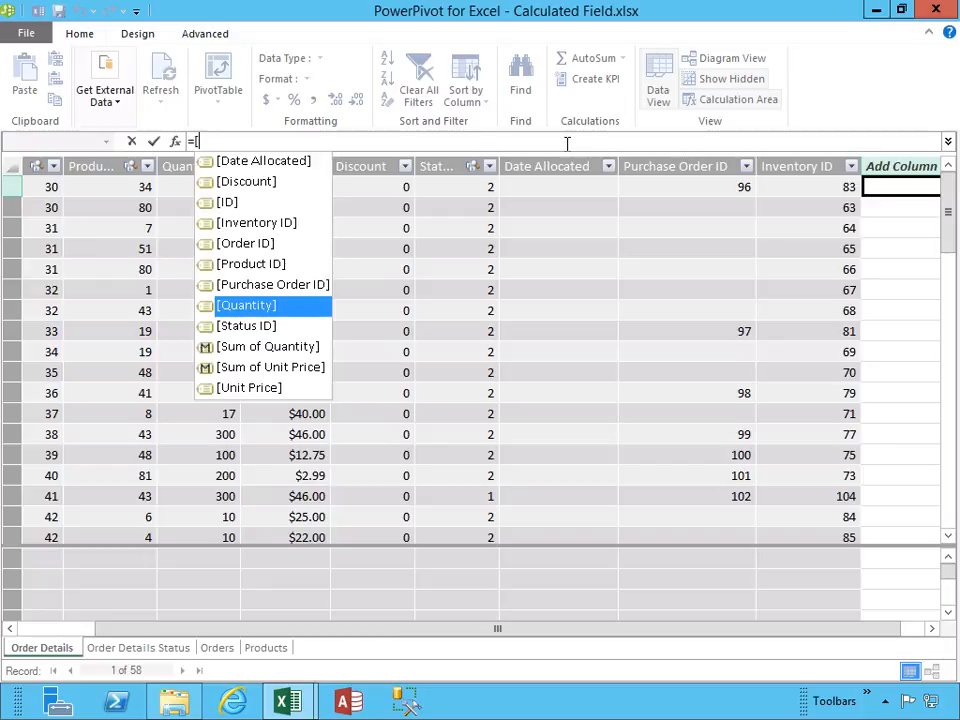
key("Tab")
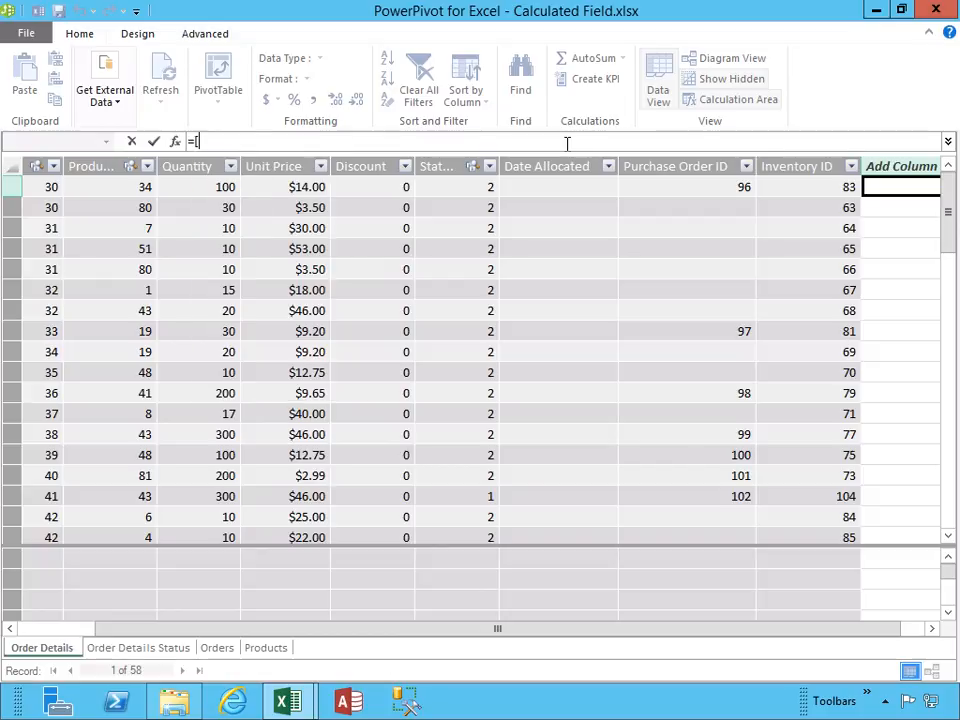
key("Return")
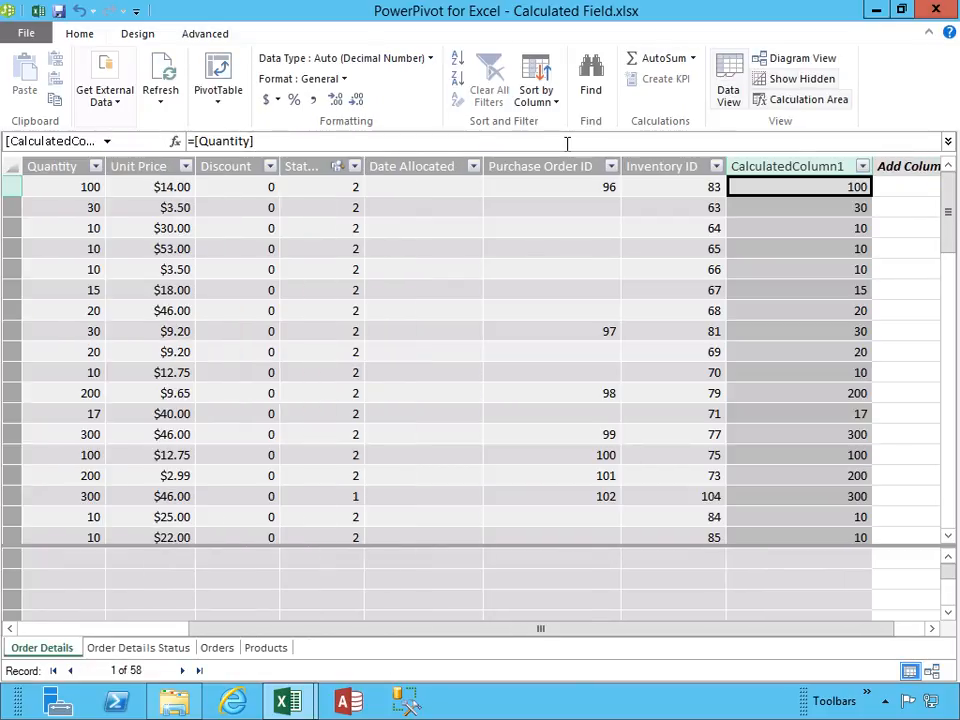
- Add a second calculated column beside the first one in Order Details, also with the formula =[Quantity]
left_click(904, 187)
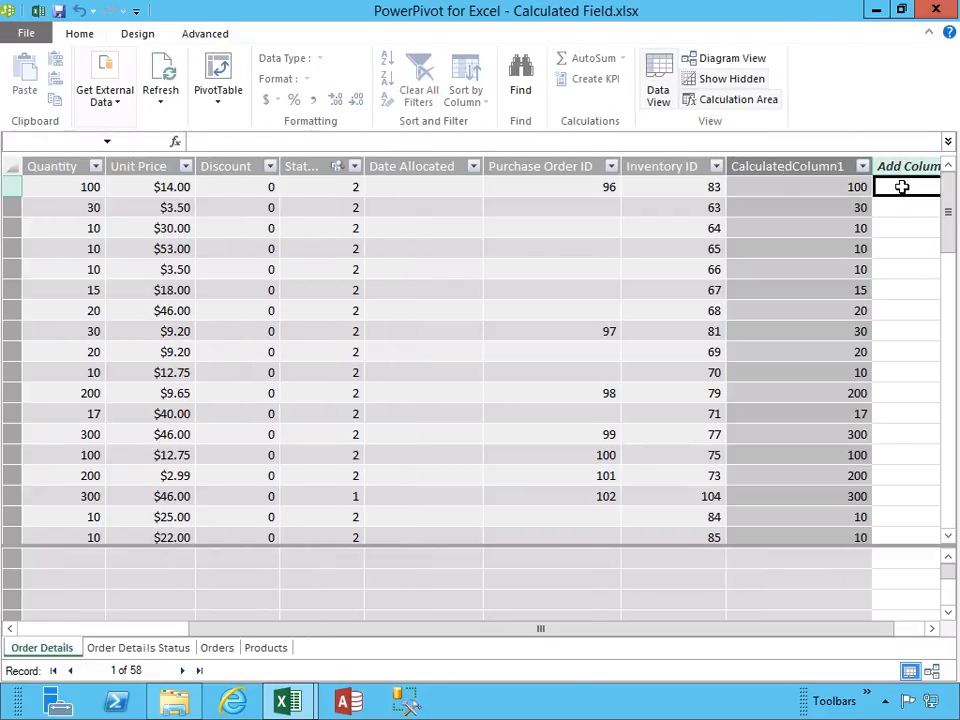
left_click(827, 141)
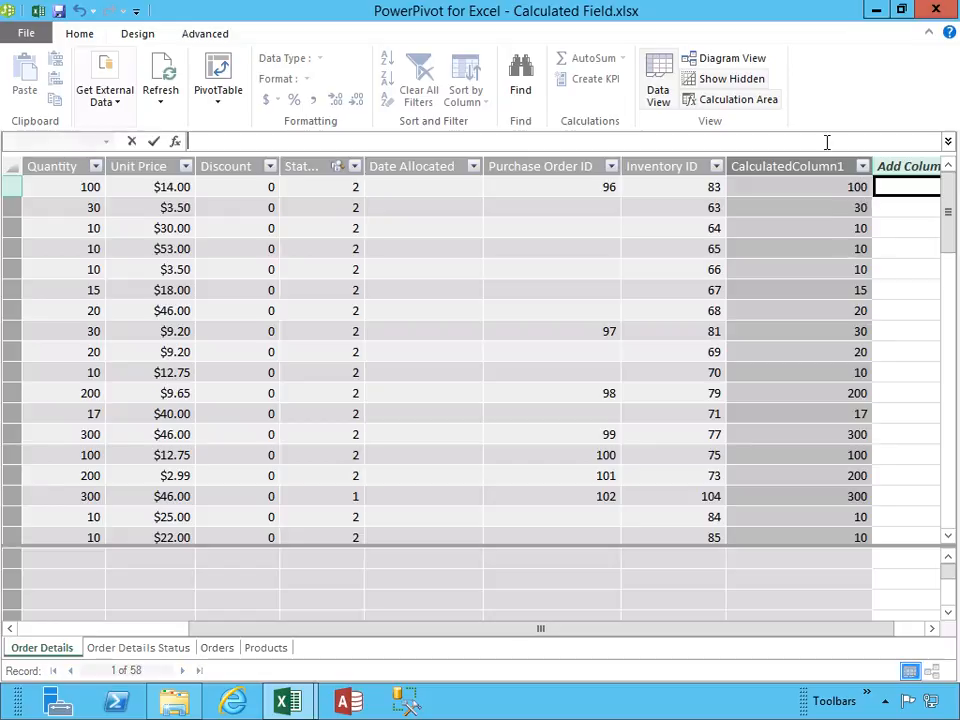
type("=")
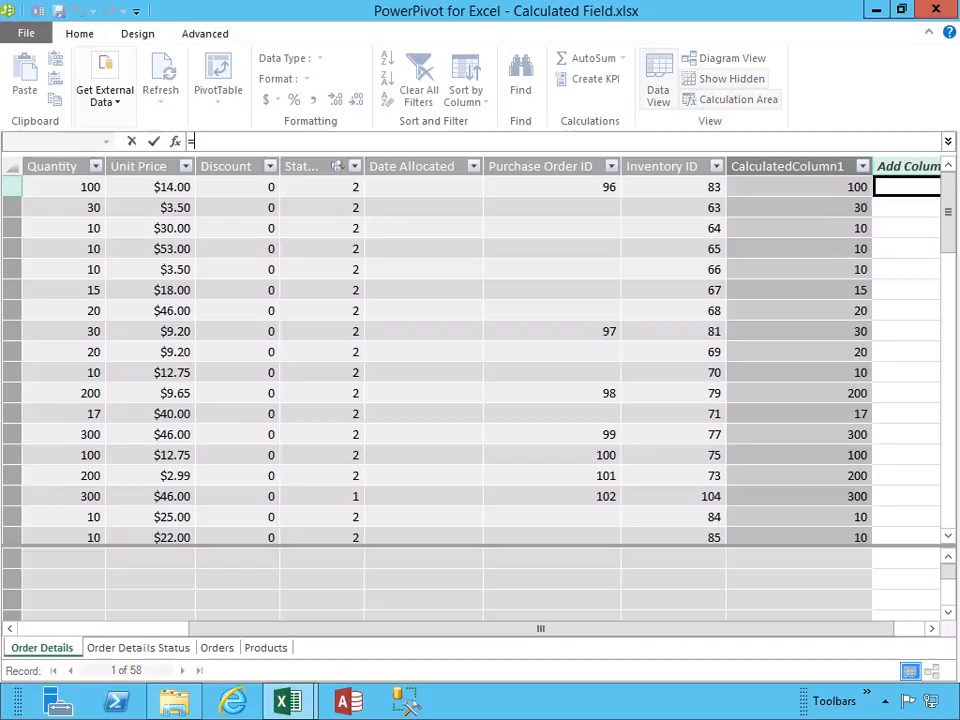
type("[q")
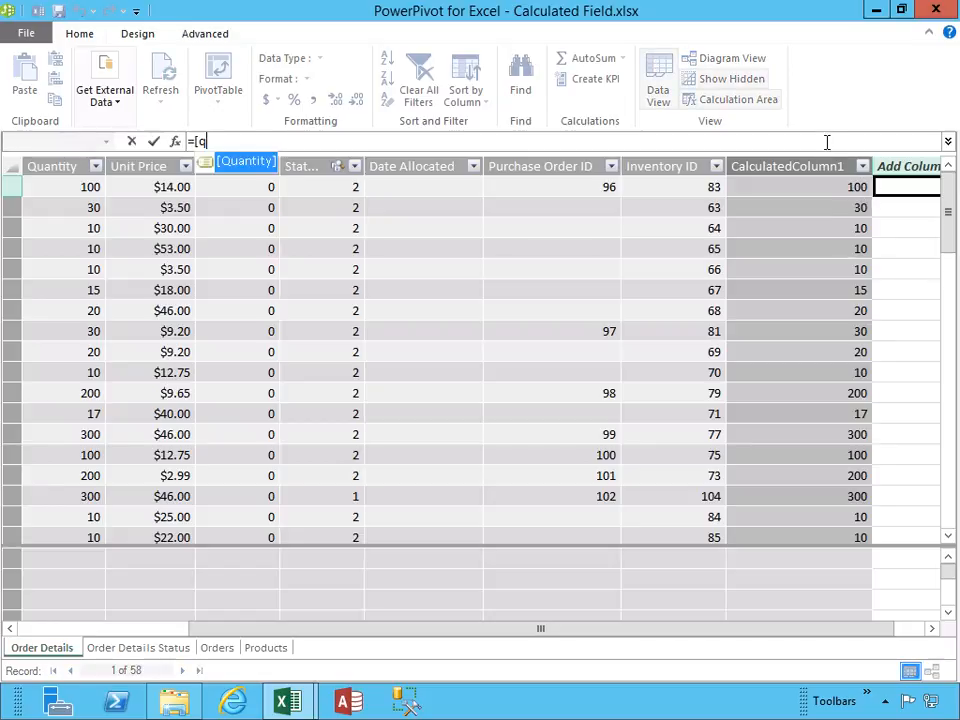
key("Tab")
key("Return")
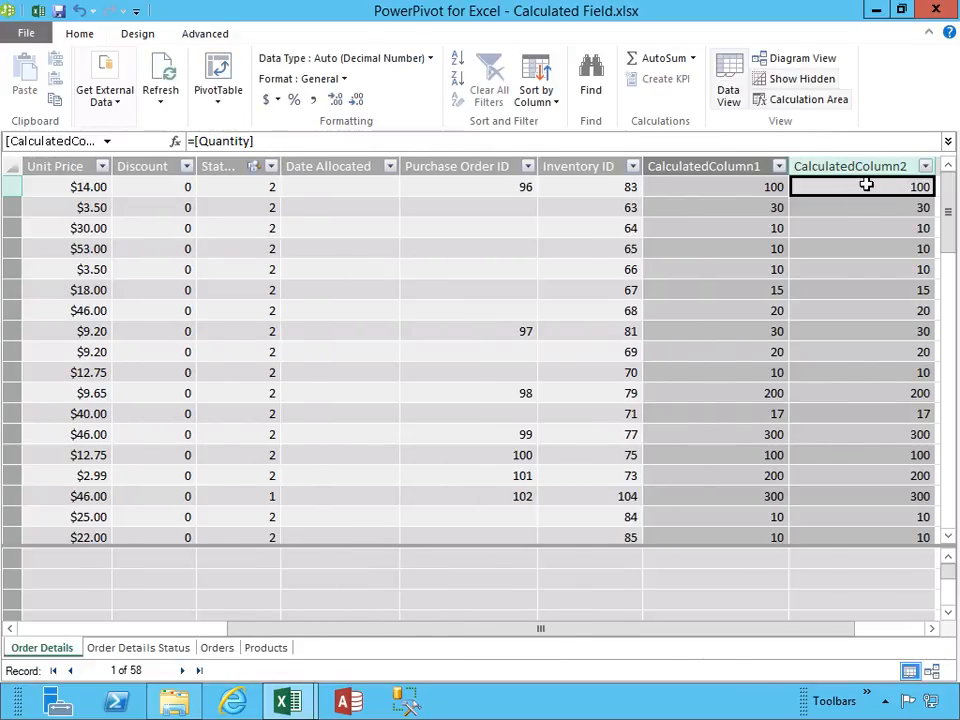
- Change the formula of CalculatedColumn1 in the Order Details table to =[Quantity]*[Unit Price]
left_click(742, 187)
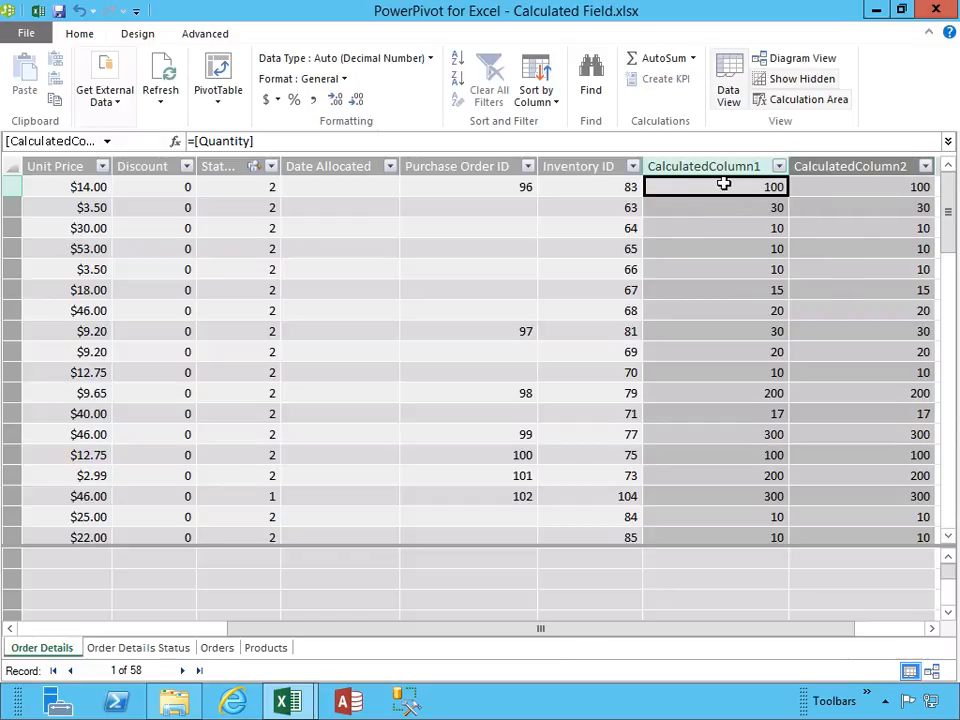
left_click(448, 143)
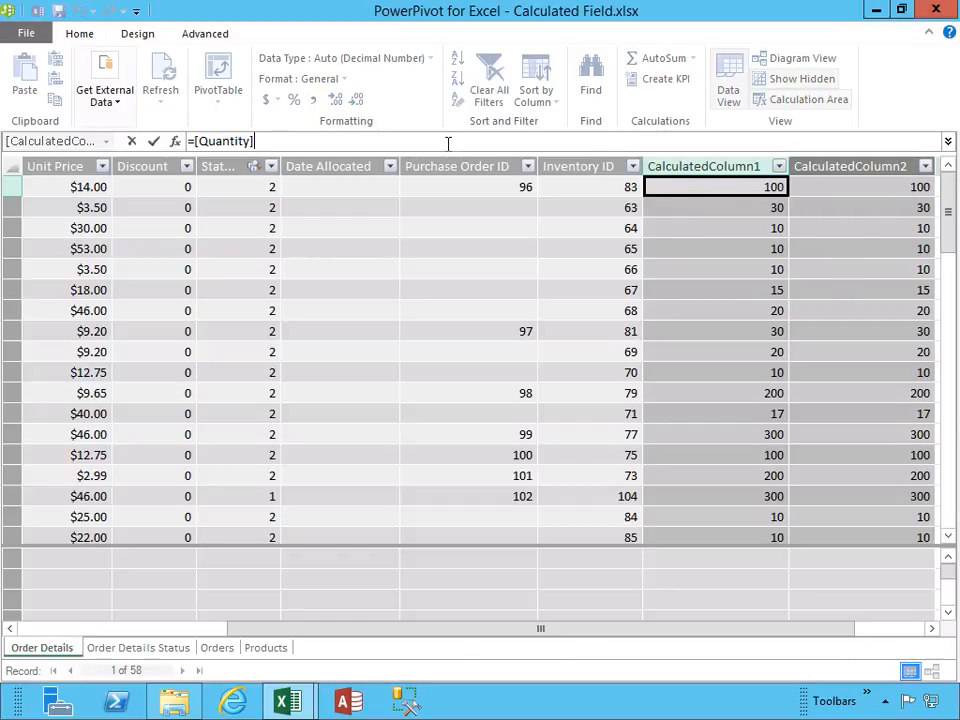
type("*")
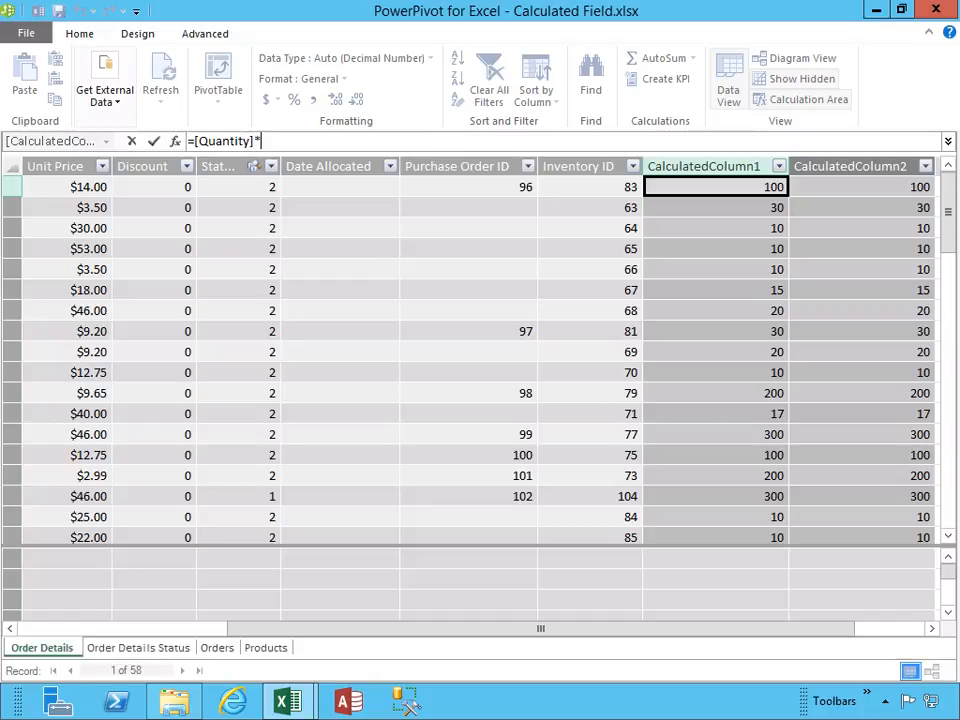
type("[")
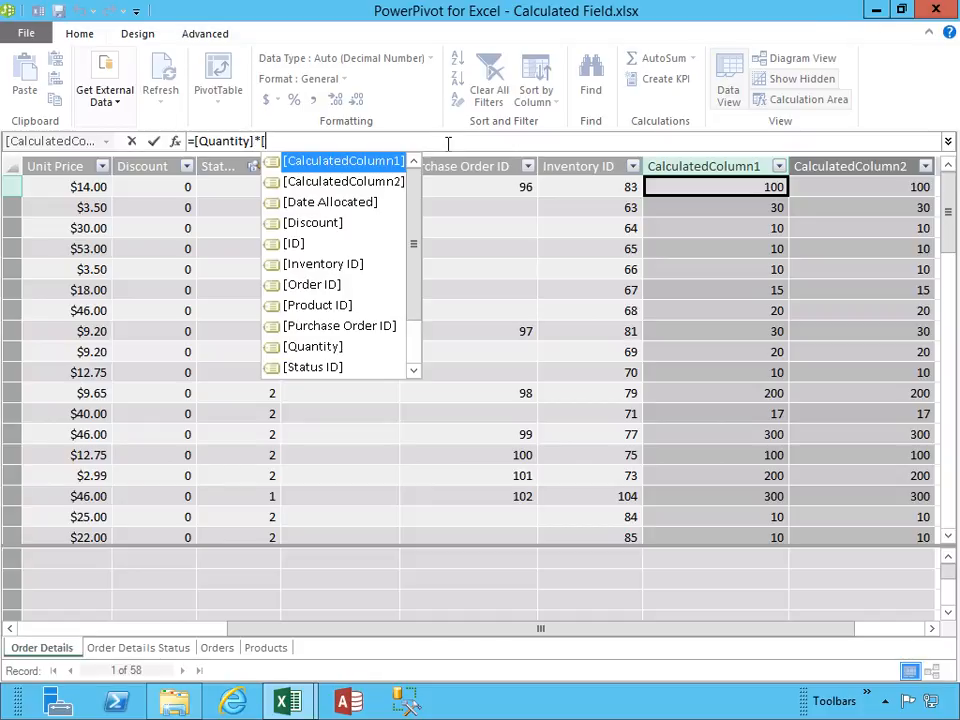
key("Down")
key("Down")
key("Down")
key("Down")
key("Down")
key("Down")
key("Down")
key("Down")
key("Down")
key("Down")
key("Down")
key("Down")
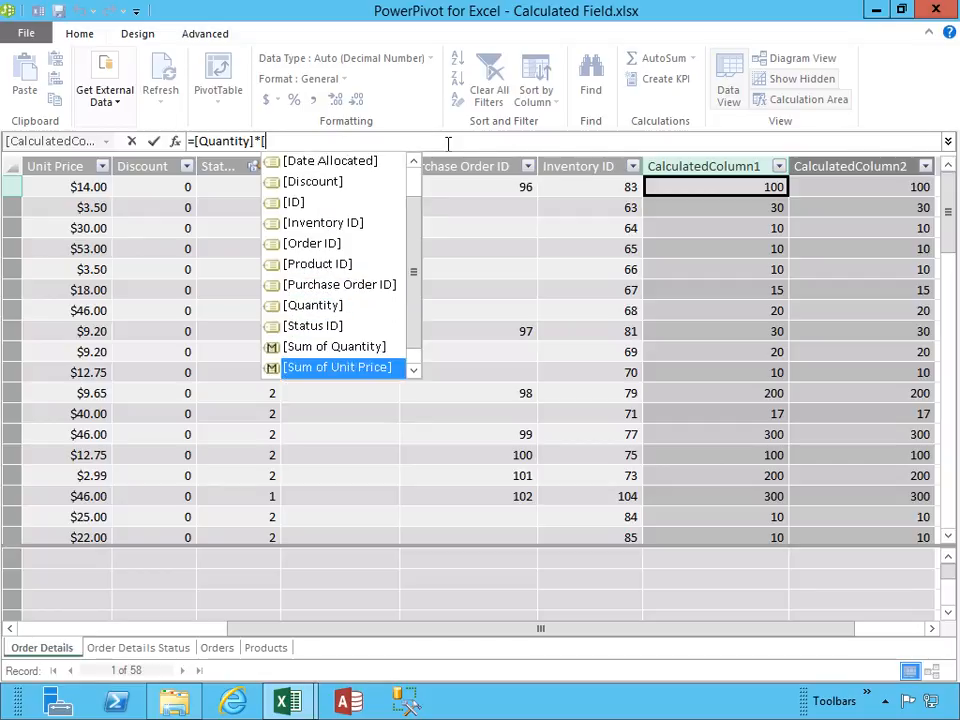
key("Up")
key("Up")
key("Up")
key("Up")
key("Up")
key("Up")
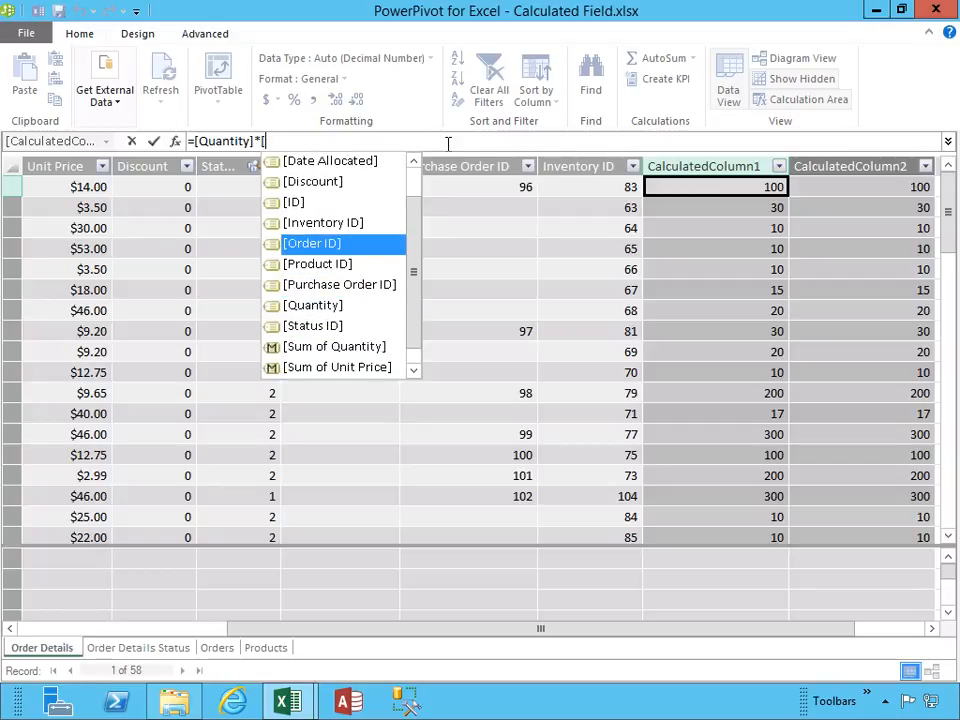
key("Up")
key("Up")
key("Up")
key("Up")
key("Up")
key("Up")
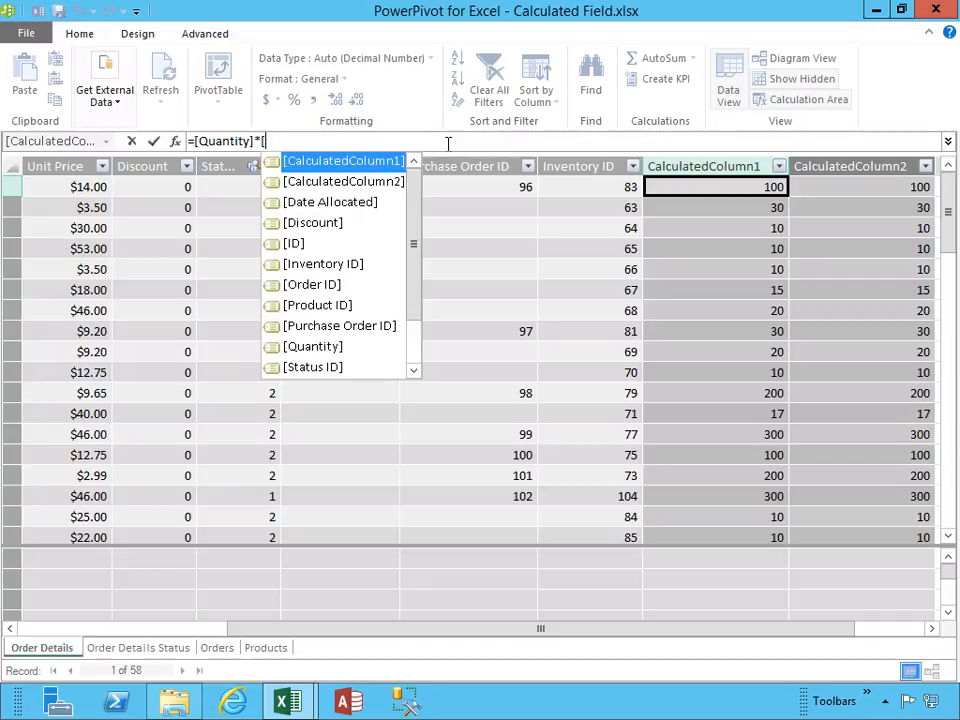
key("Down")
key("Down")
key("Down")
key("Down")
key("Down")
key("Down")
key("Down")
key("Down")
key("Down")
key("Down")
key("Down")
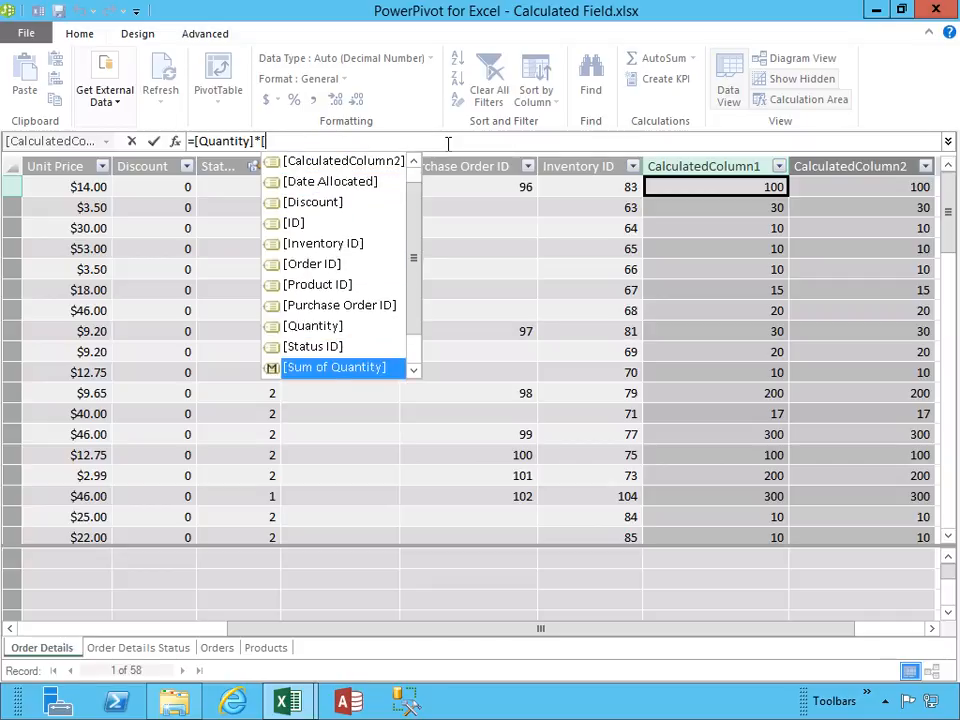
key("Down")
key("Down")
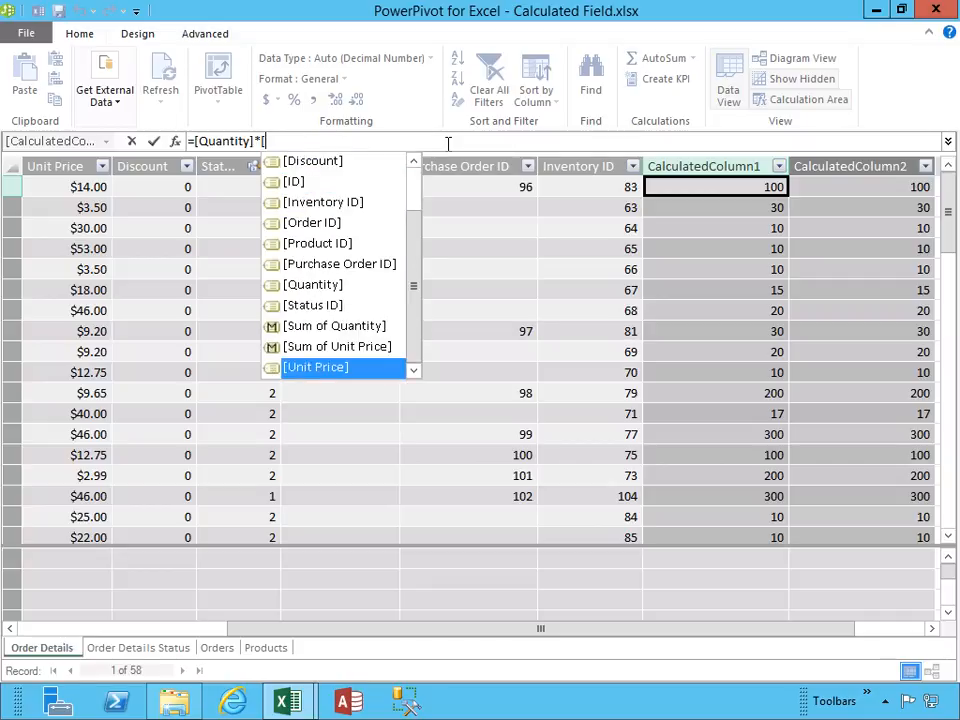
key("Tab")
key("Return")
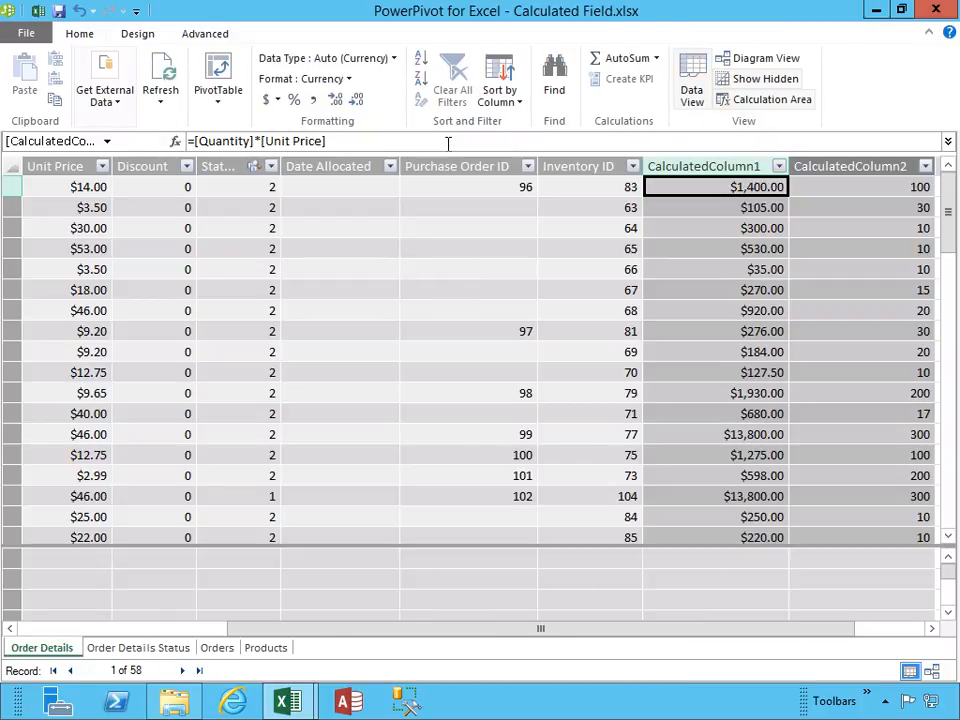
- Delete the redundant CalculatedColumn2 from the Order Details table
left_click(694, 207)
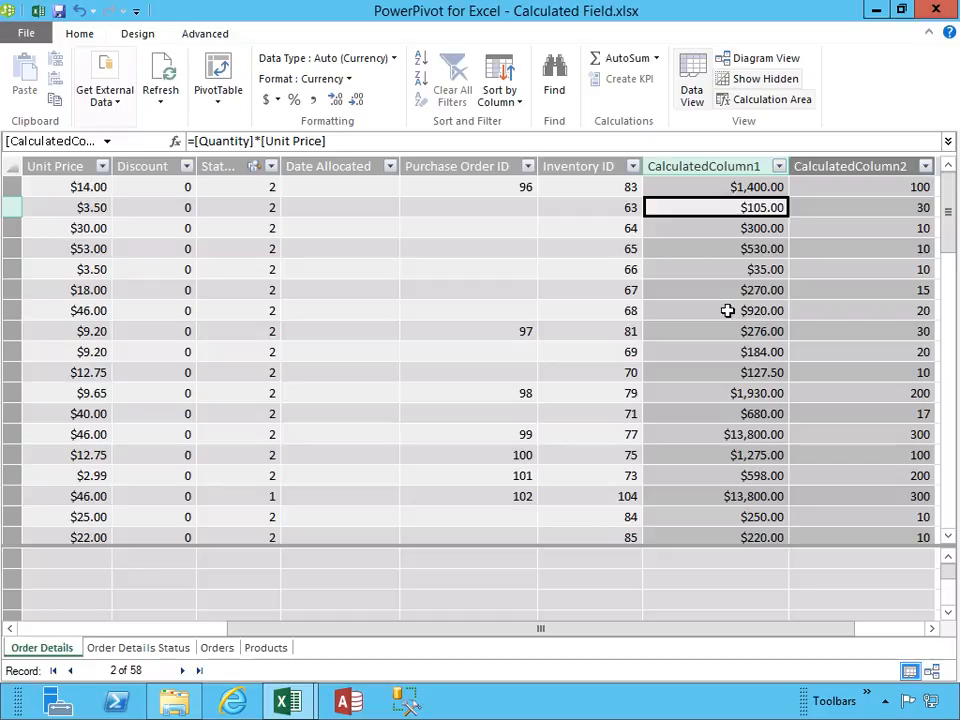
left_click(10, 628)
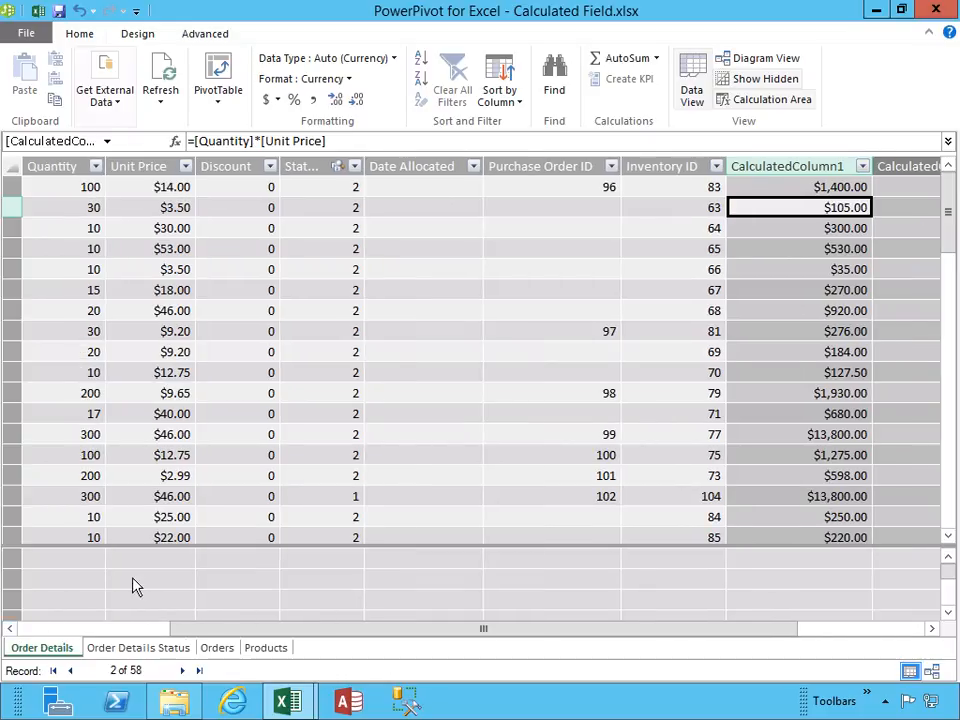
left_click(891, 166)
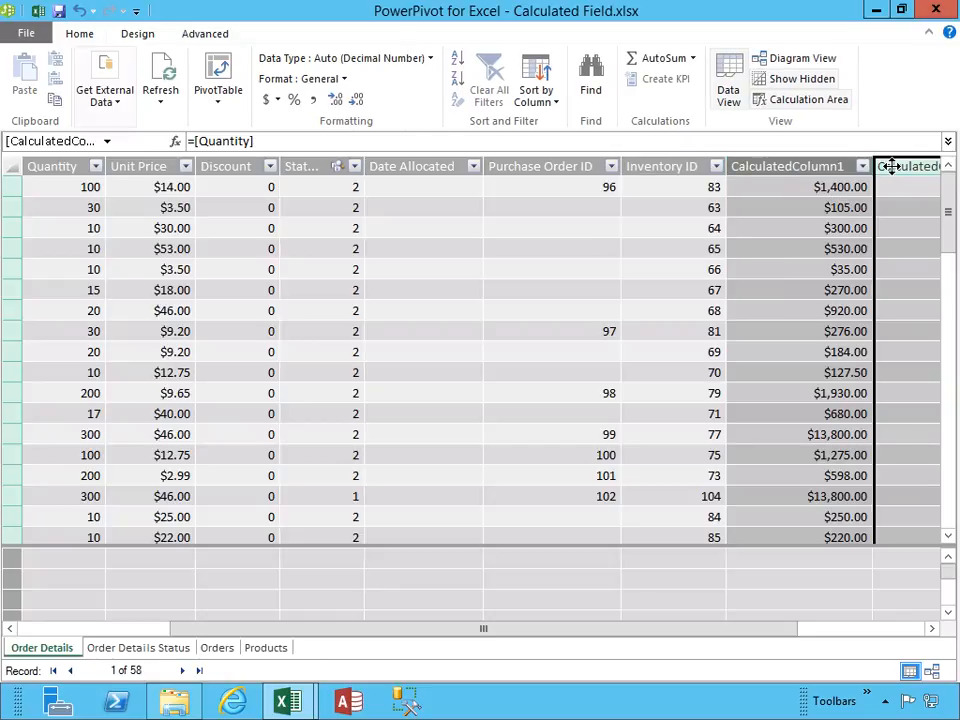
right_click(891, 166)
left_click(796, 262)
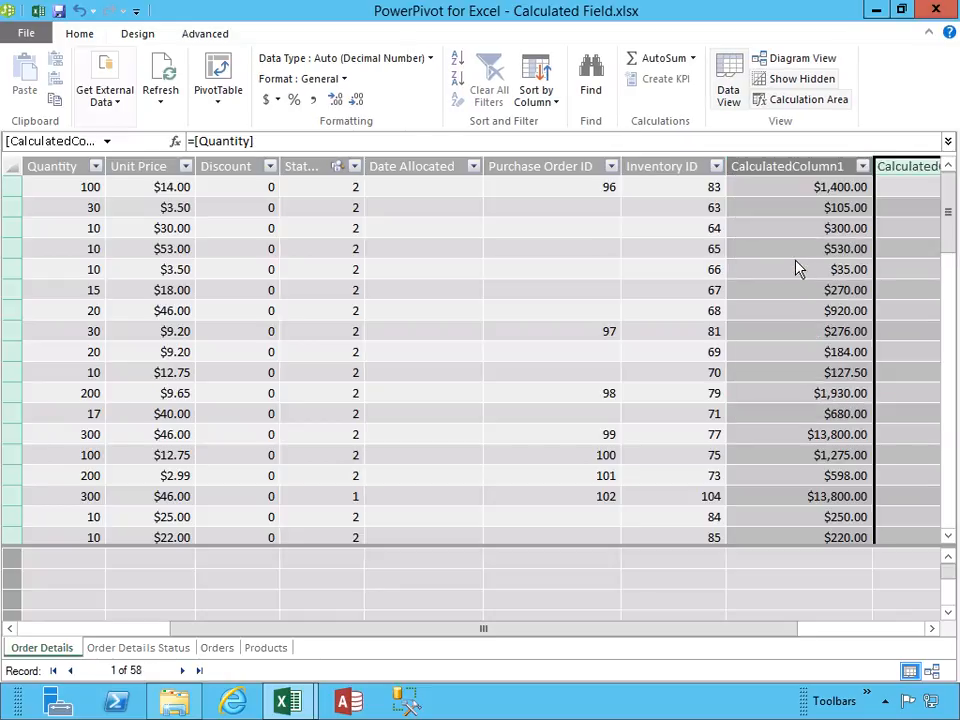
- Rename the remaining calculated column in Order Details as QuantityTimesUnitPrice
left_click(735, 167)
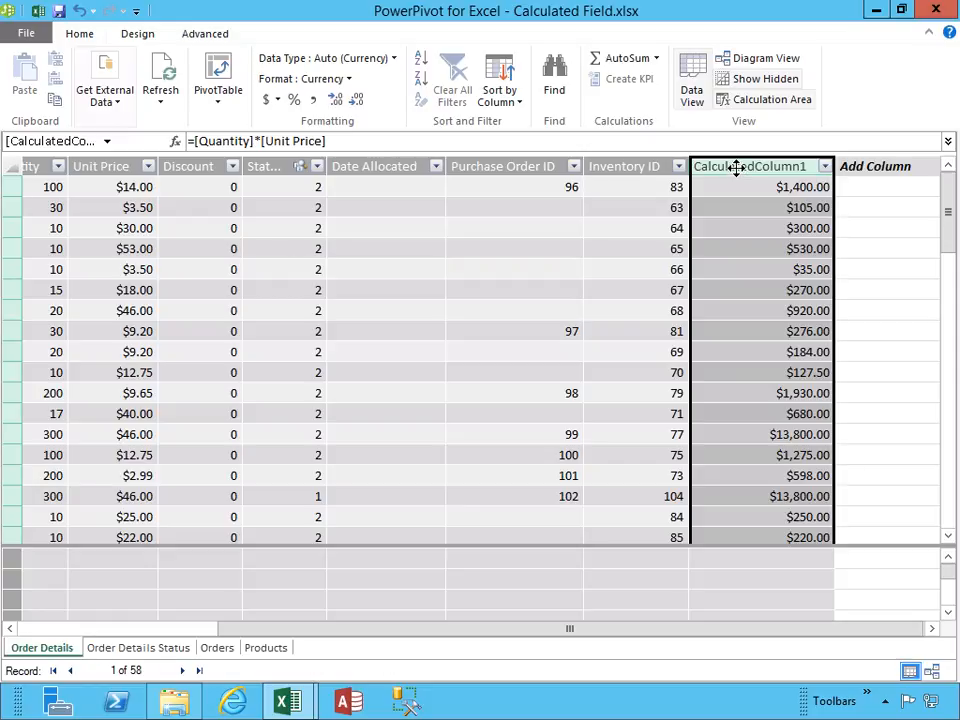
double_click(736, 168)
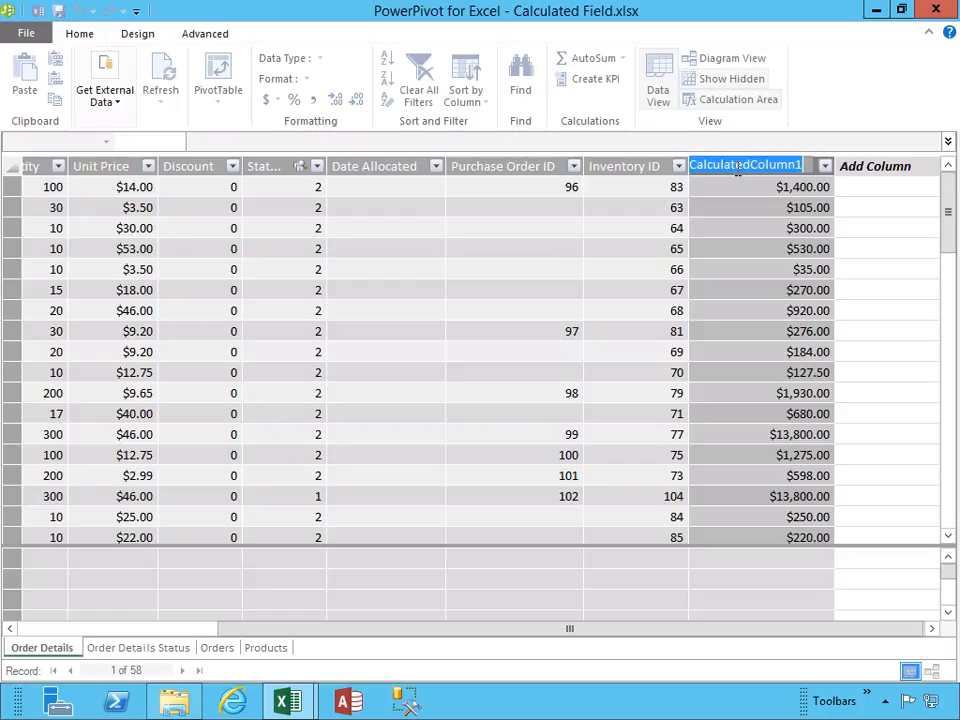
type("O")
type("uantityTimes")
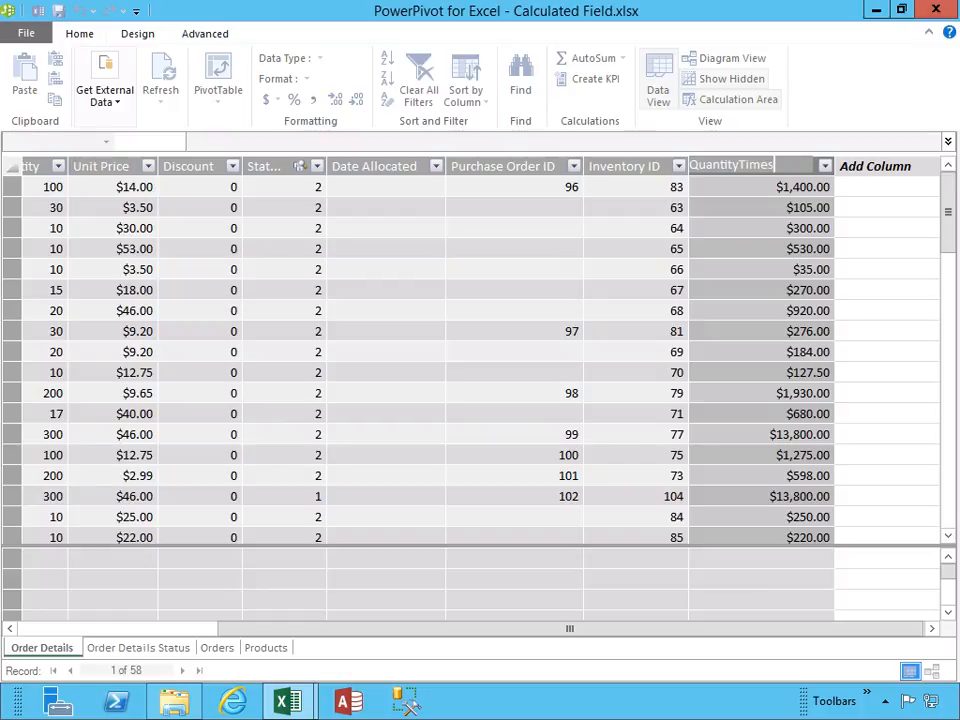
type("UnitPrice")
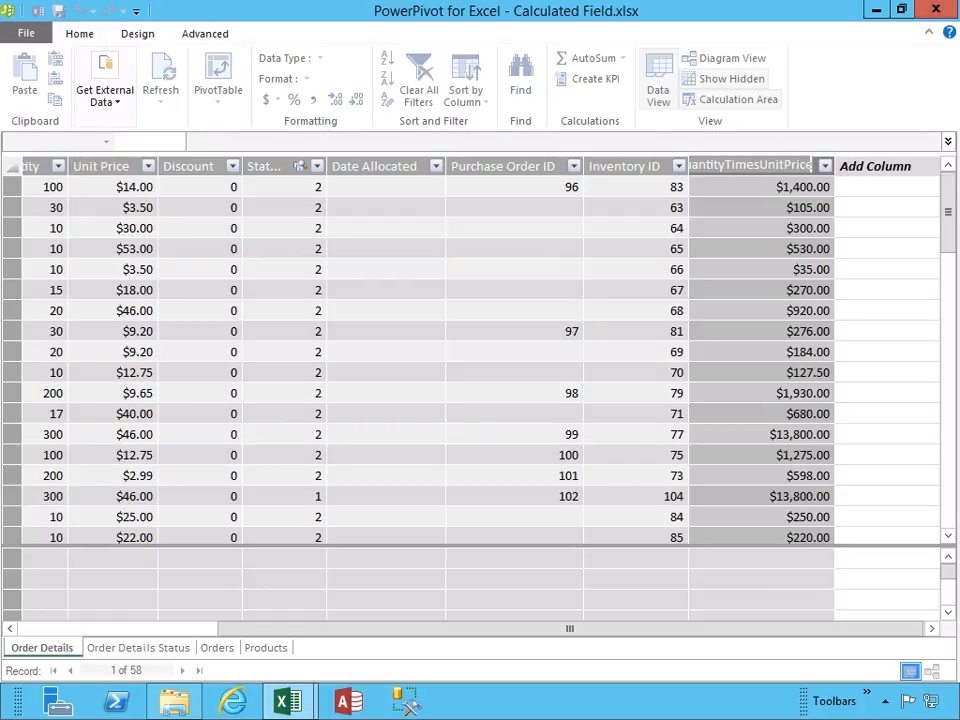
key("Return")
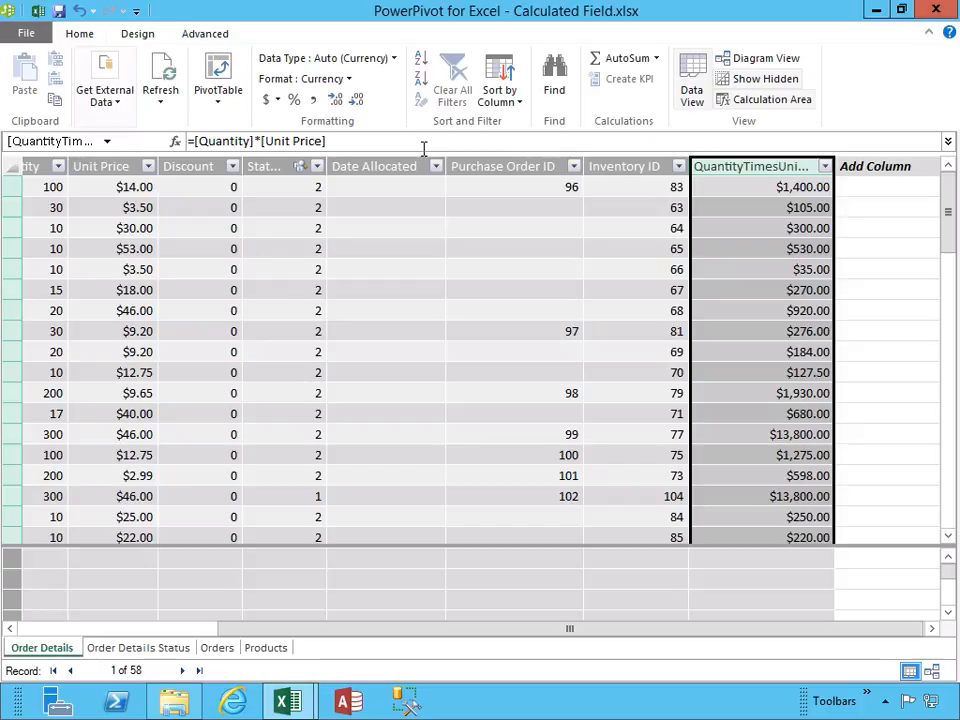
- Switch to the Excel workbook and locate the QuantityTimesUnitPrice field under Order Details in the PivotTable's field list
left_click(38, 12)
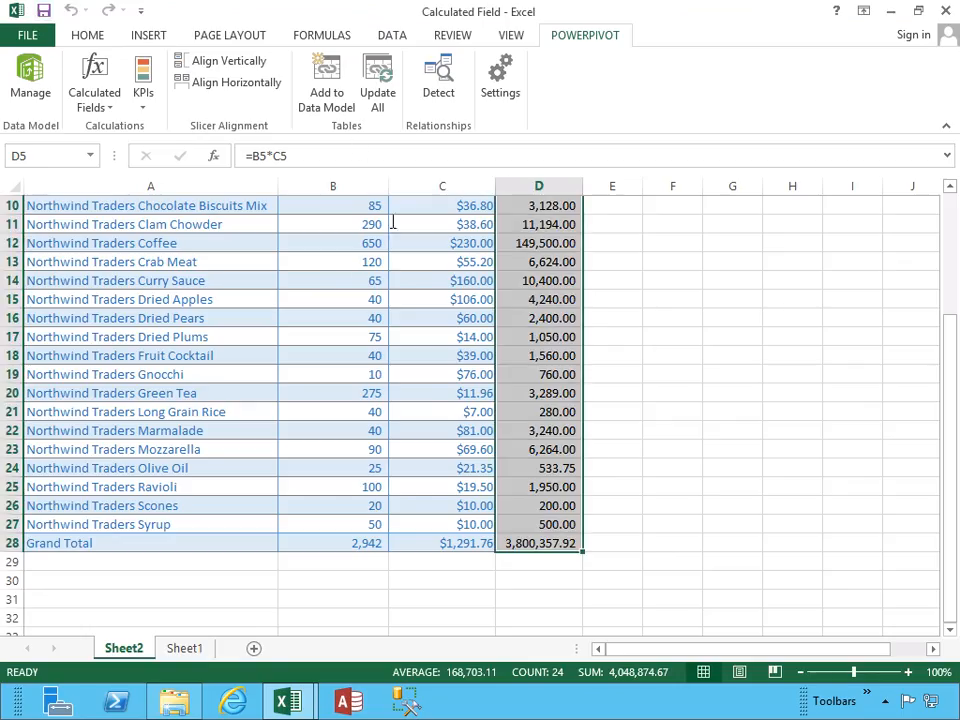
left_click(468, 224)
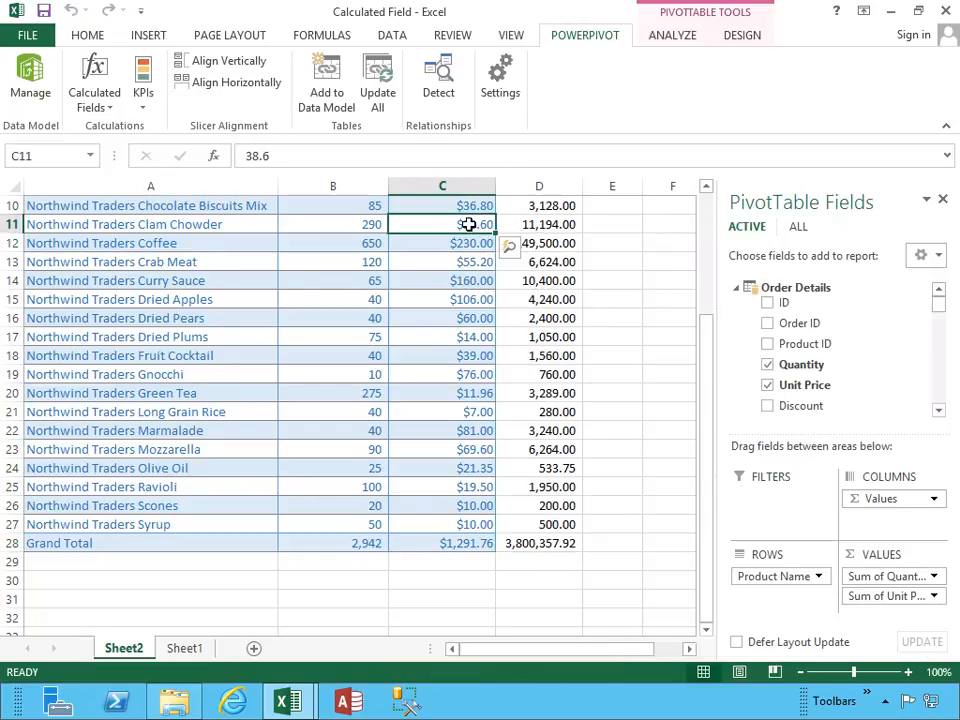
scroll(470, 224, "up", 1)
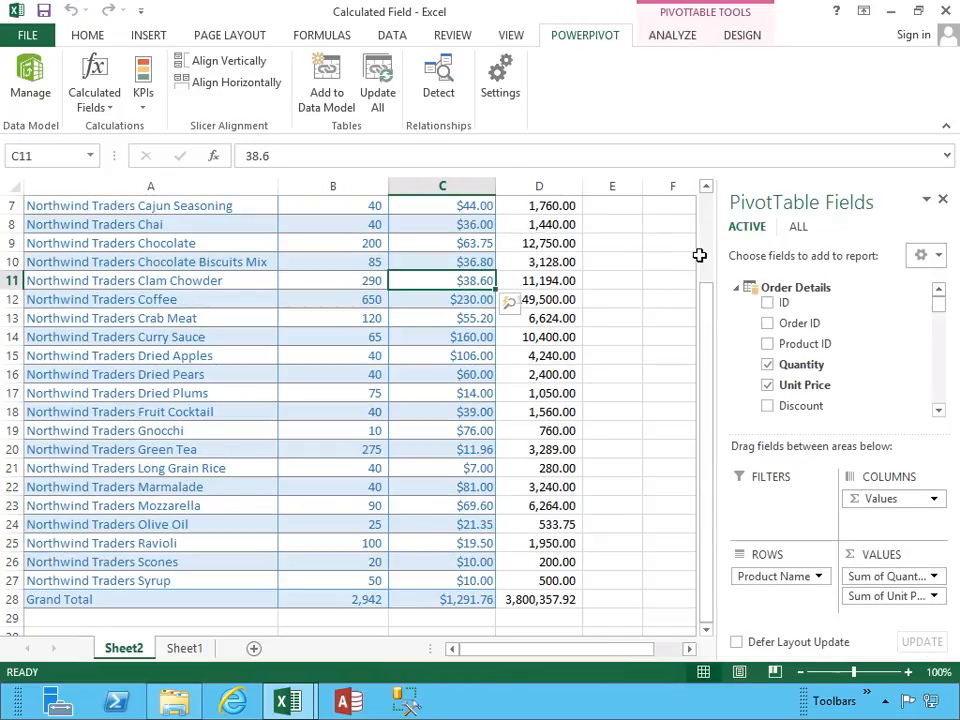
scroll(939, 310, "down", 3)
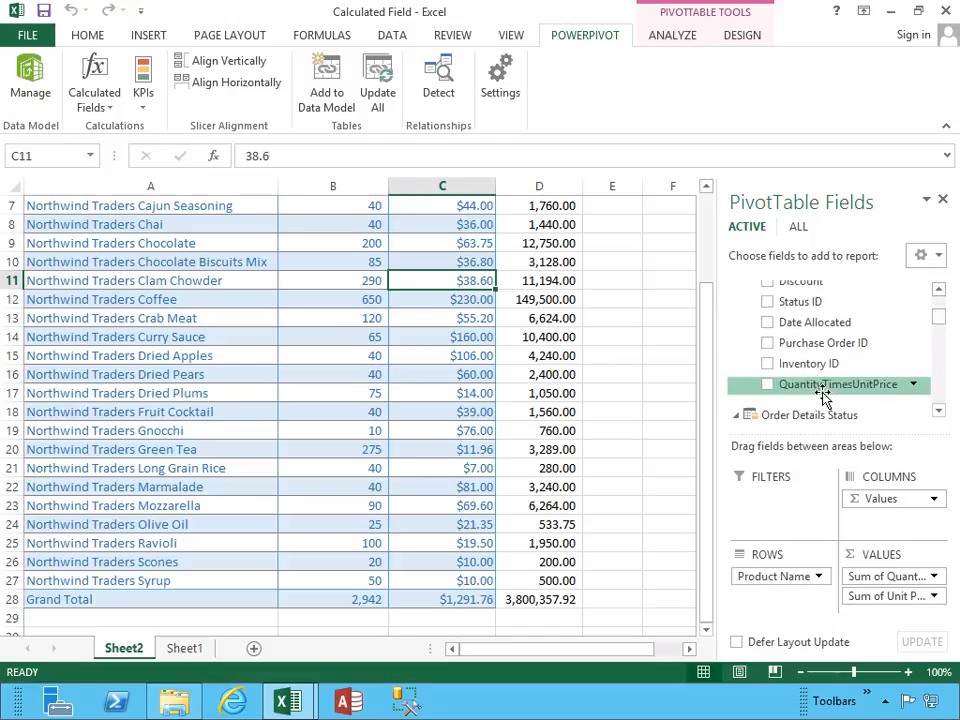
- Inspect the worksheet formula in D4 beside the PivotTable and the Sum of Unit Price value in C4
left_click_drag(707, 339, 705, 238)
left_click(538, 259)
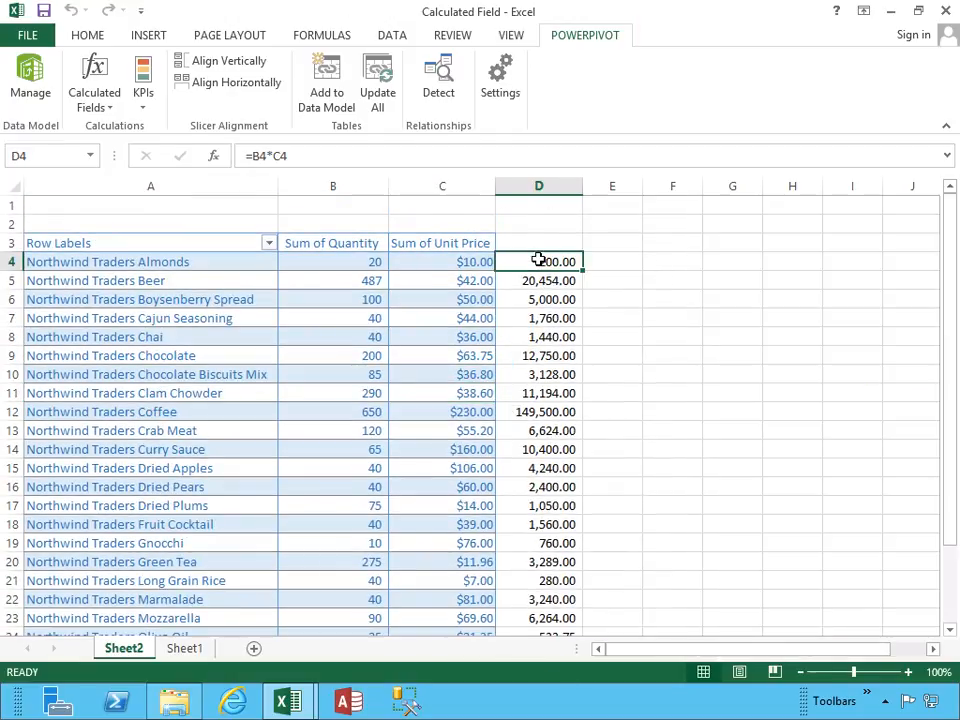
left_click(538, 244)
left_click(540, 261)
left_click(465, 266)
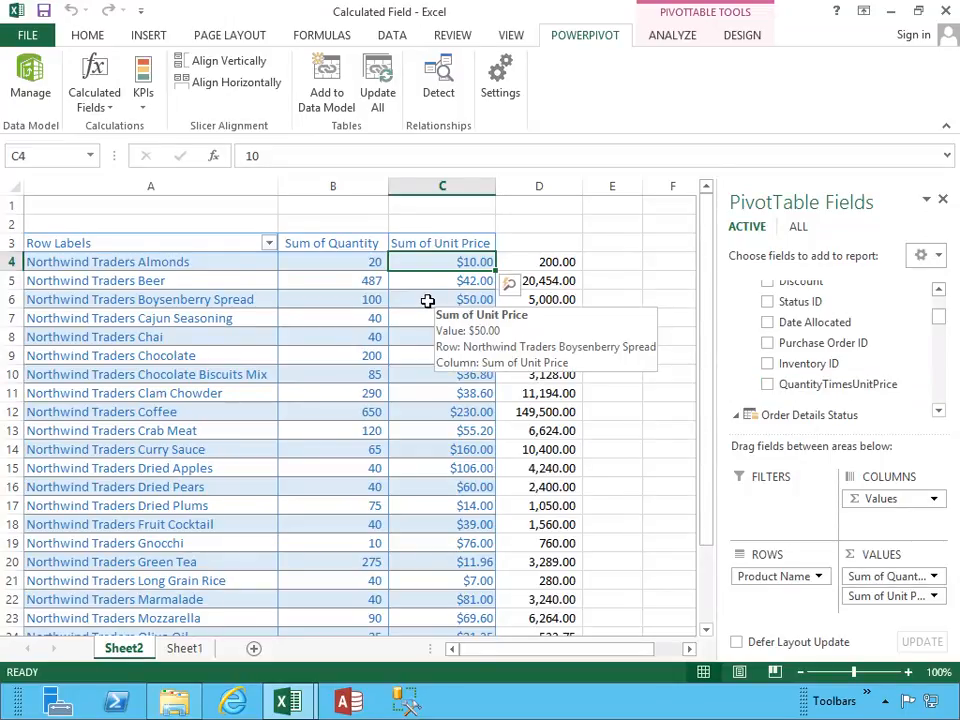
- Check the Calculated Field workbook's file size in File Explorer, and return to the Excel workbook
left_click(176, 702)
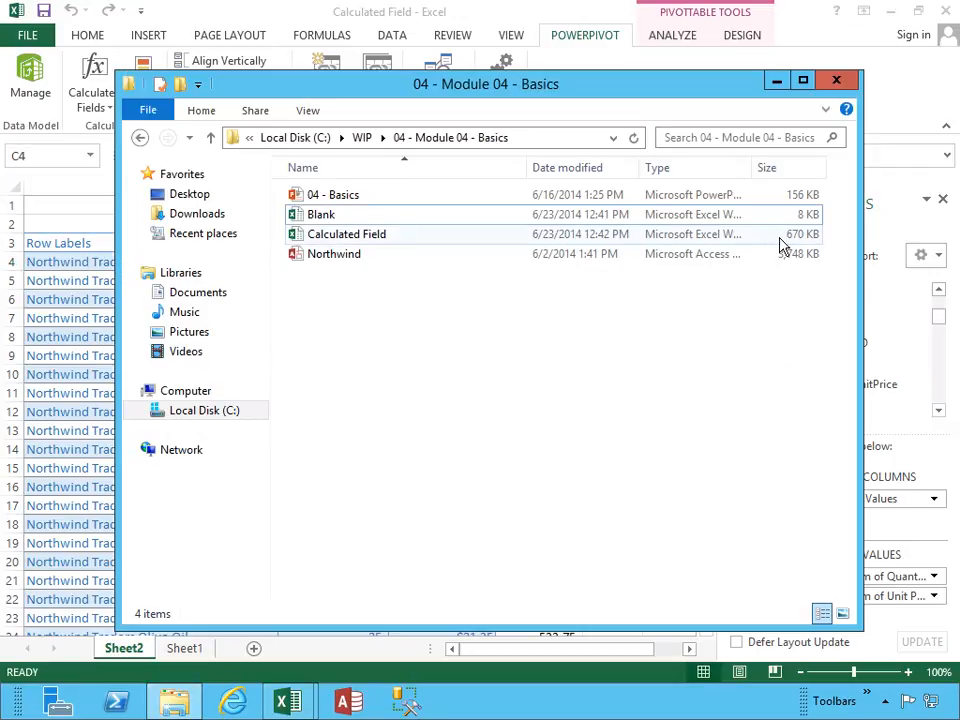
left_click(760, 240)
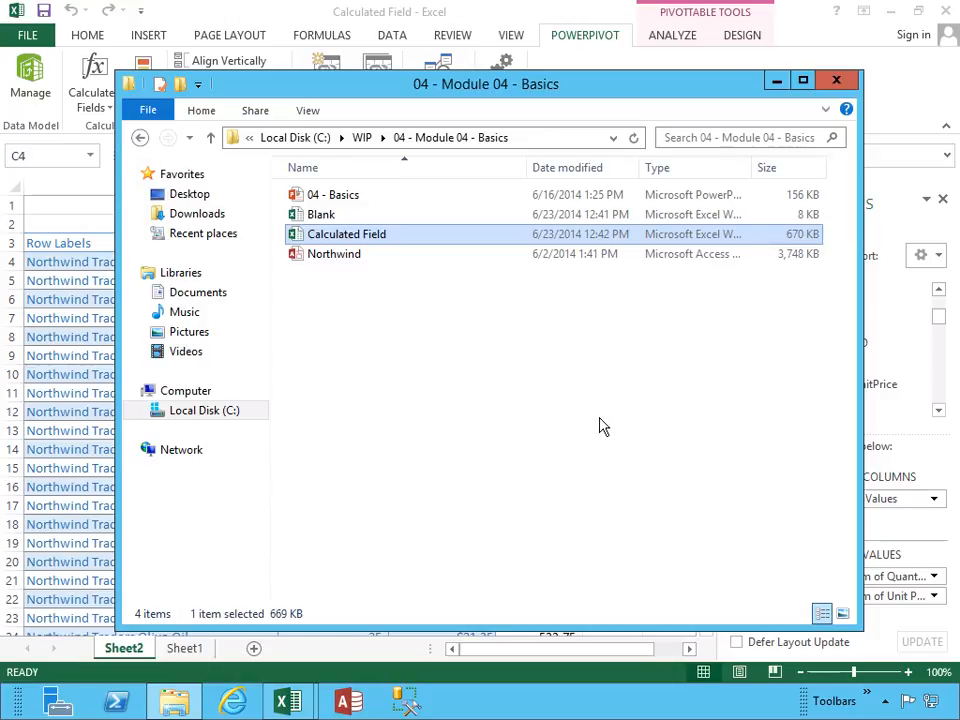
left_click(907, 93)
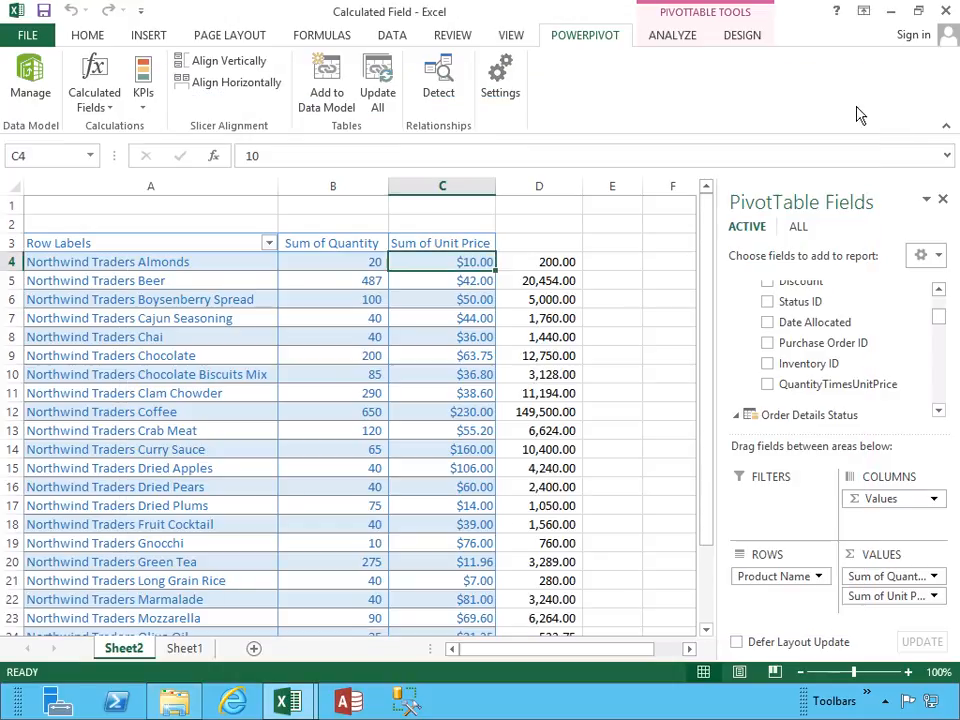
- Save the workbook as Calculated Column in the 04 - Module 04 - Basics folder, and check the saved file in File Explorer
left_click(27, 35)
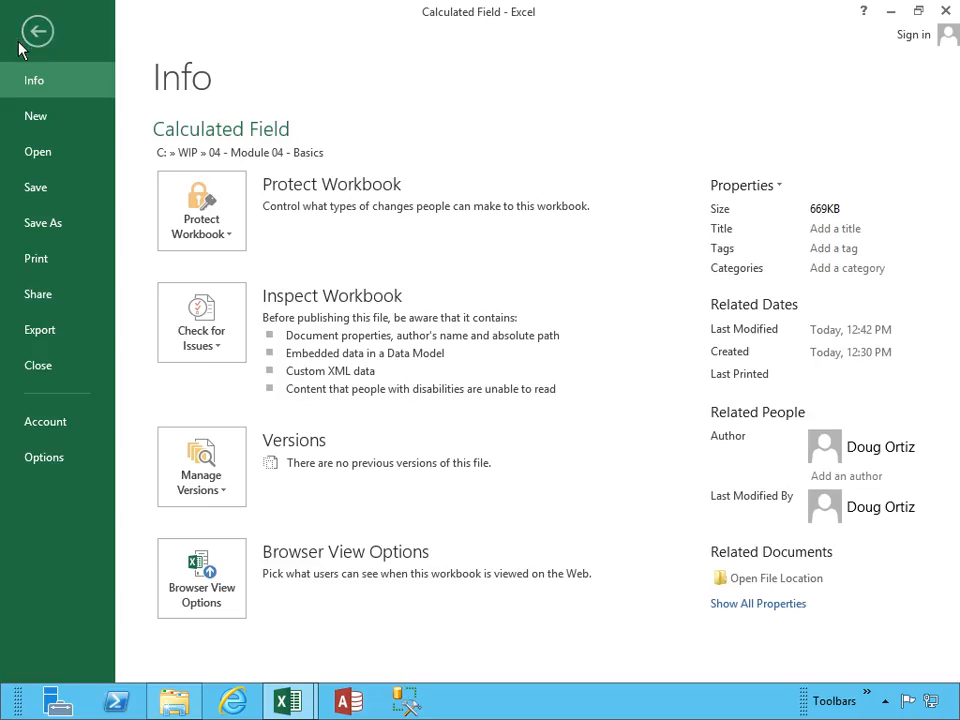
left_click(58, 236)
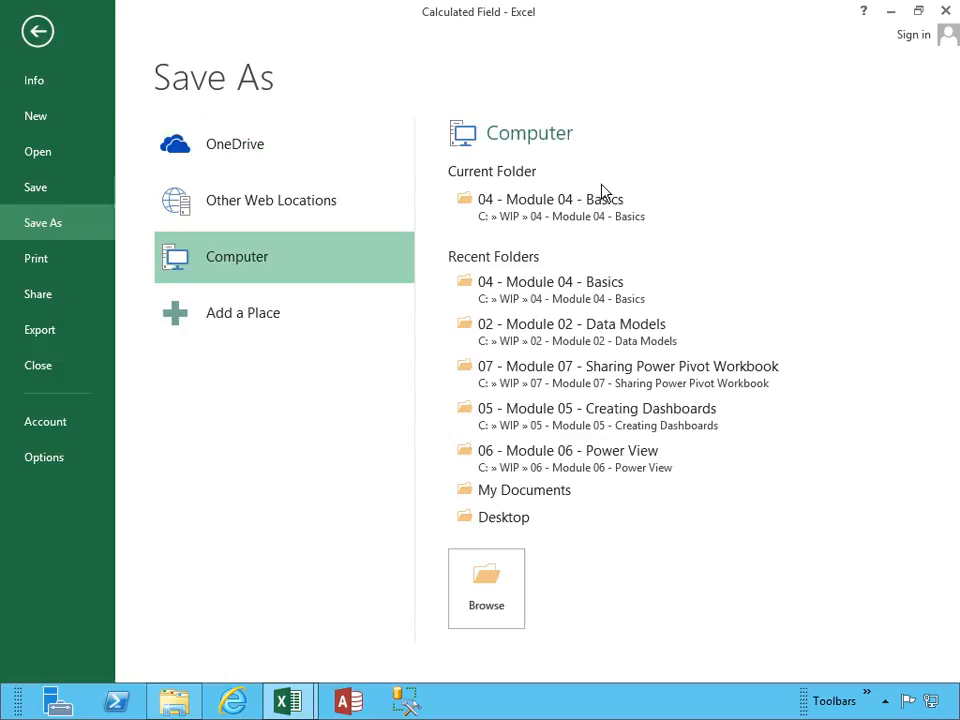
left_click(580, 214)
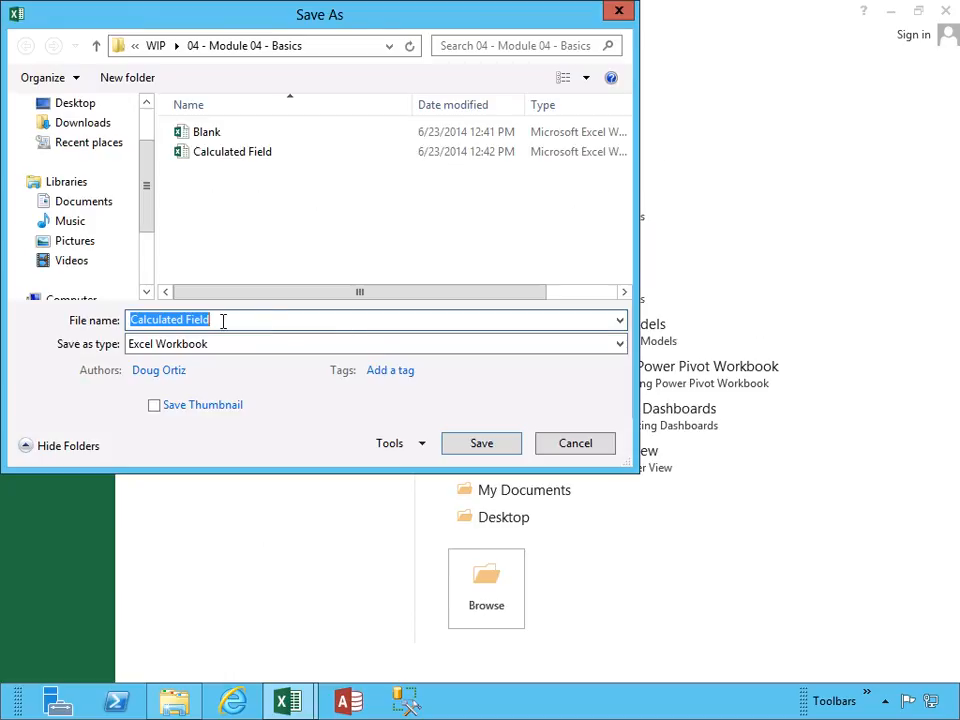
left_click_drag(186, 319, 250, 316)
type("Column")
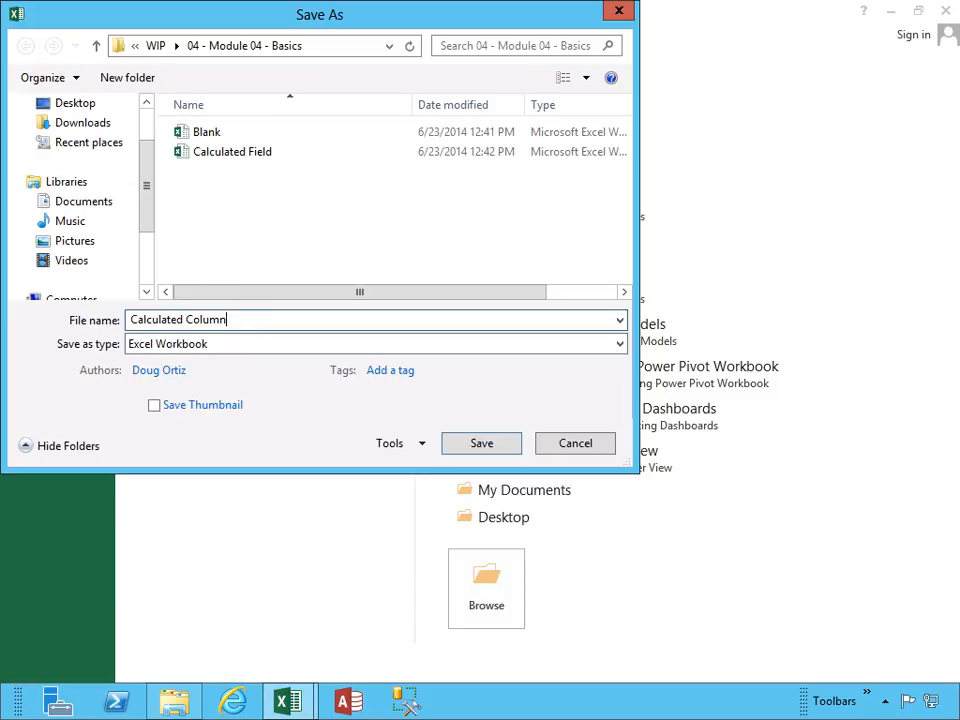
left_click(477, 444)
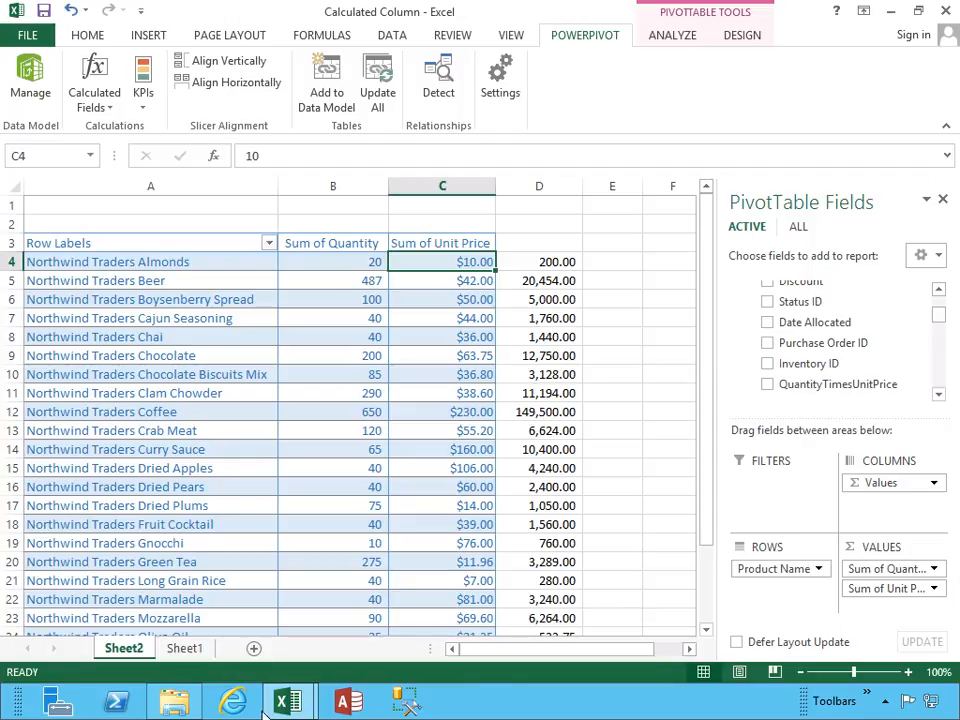
left_click(172, 700)
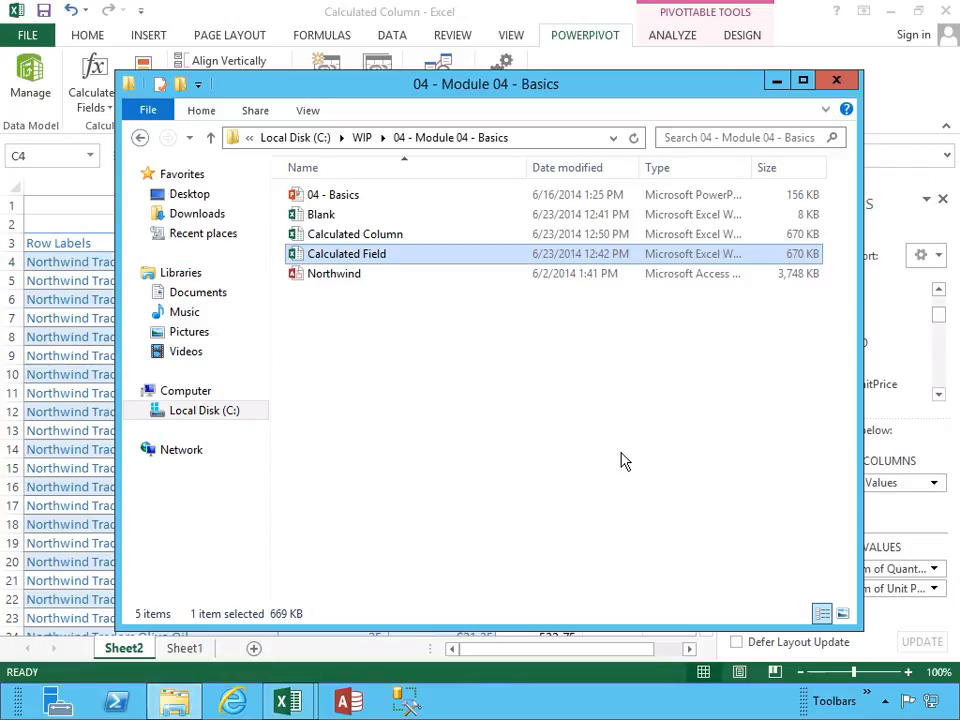
left_click(480, 373)
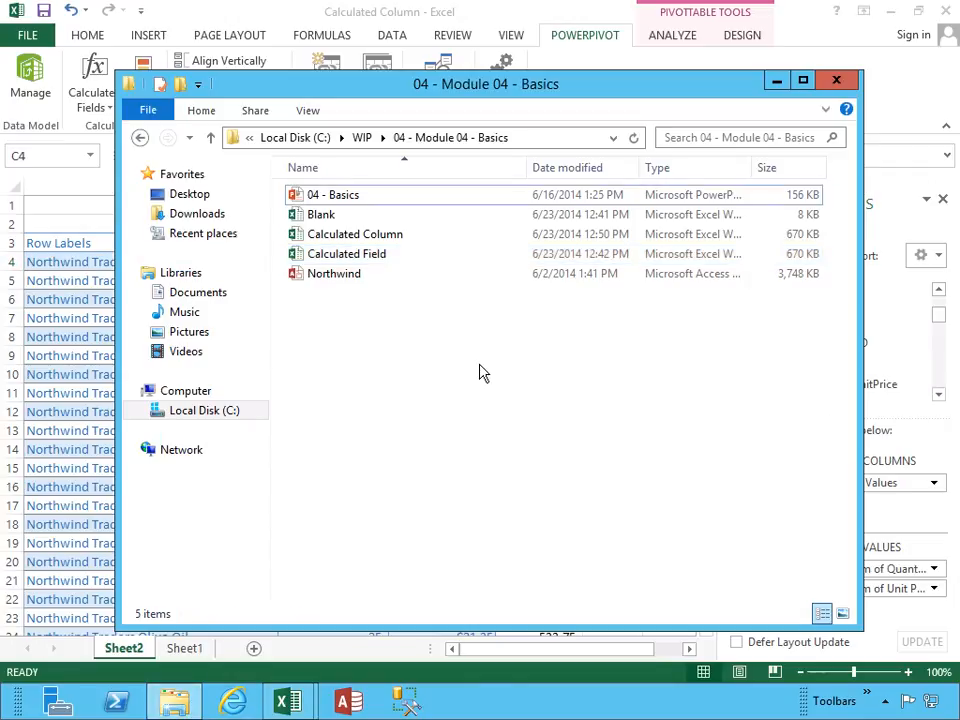
- Compare the Calculated Field and Calculated Column workbook sizes in File Explorer, and return to the Excel workbook
left_click(372, 254)
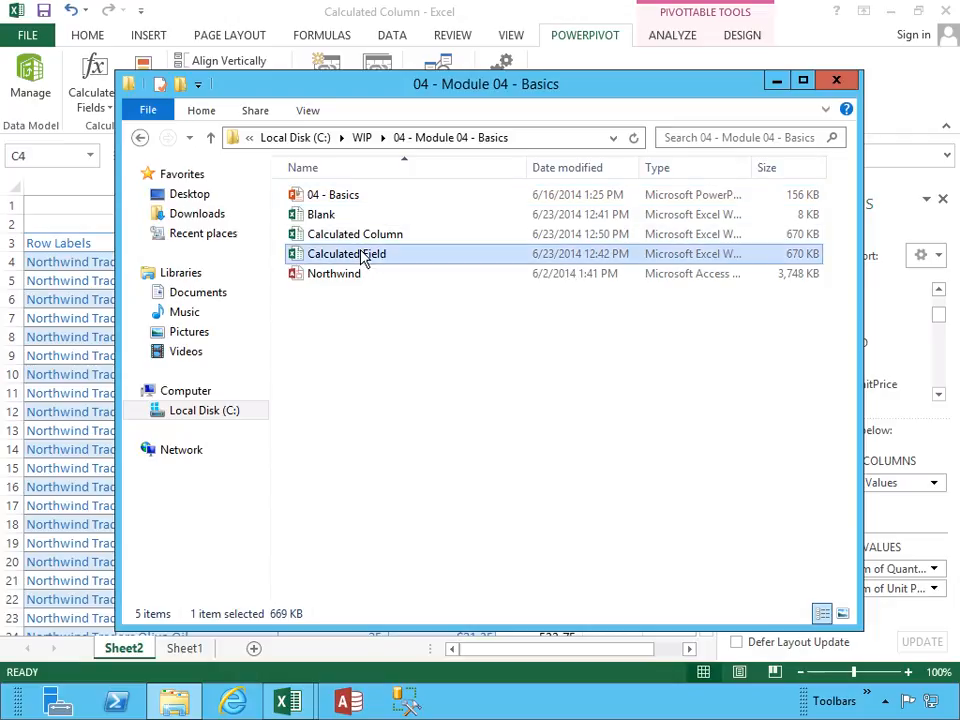
left_click(366, 238)
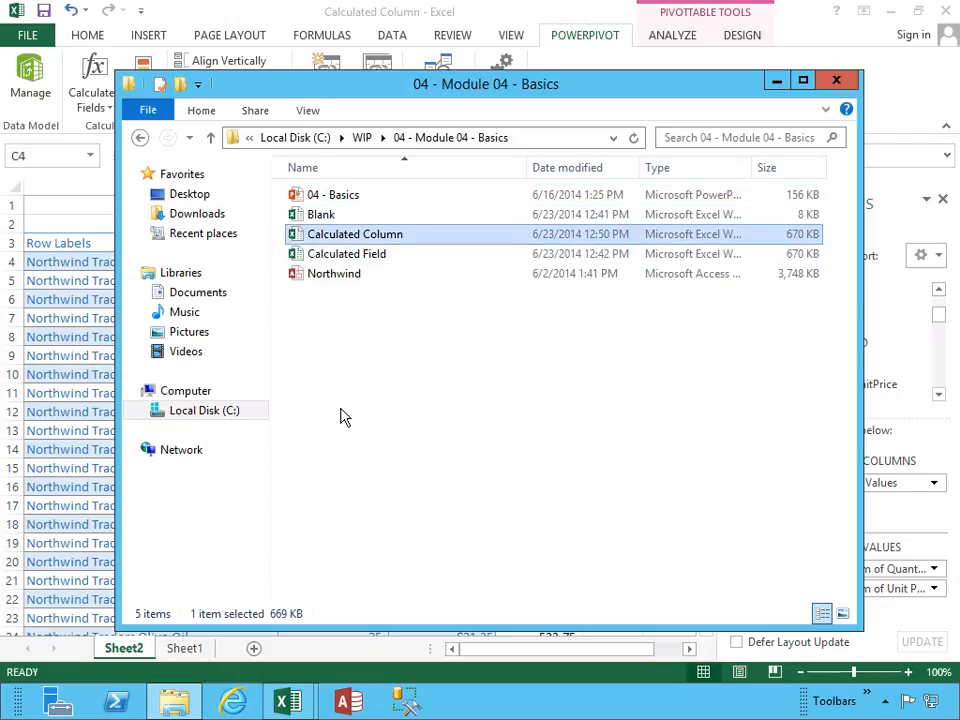
key("alt+Tab")
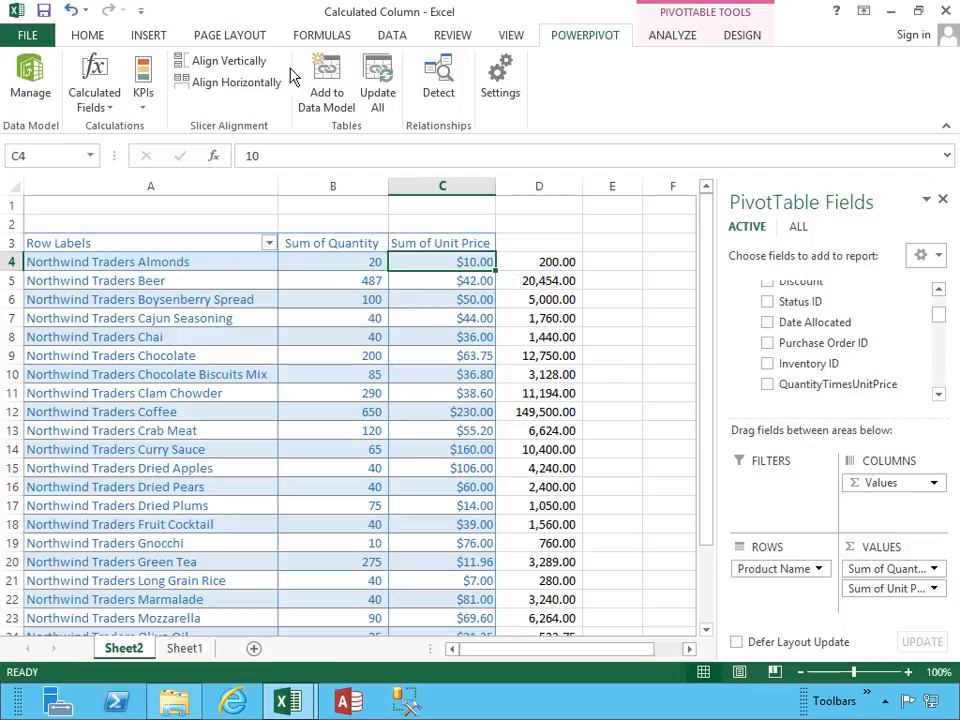
left_click_drag(705, 264, 708, 210)
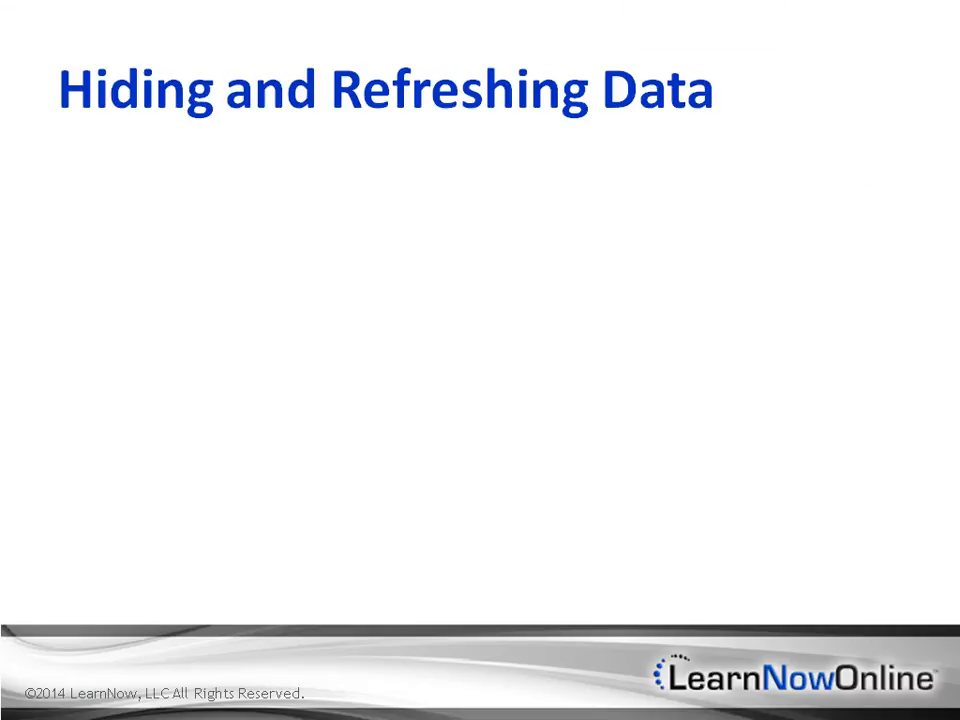
left_click(538, 442)
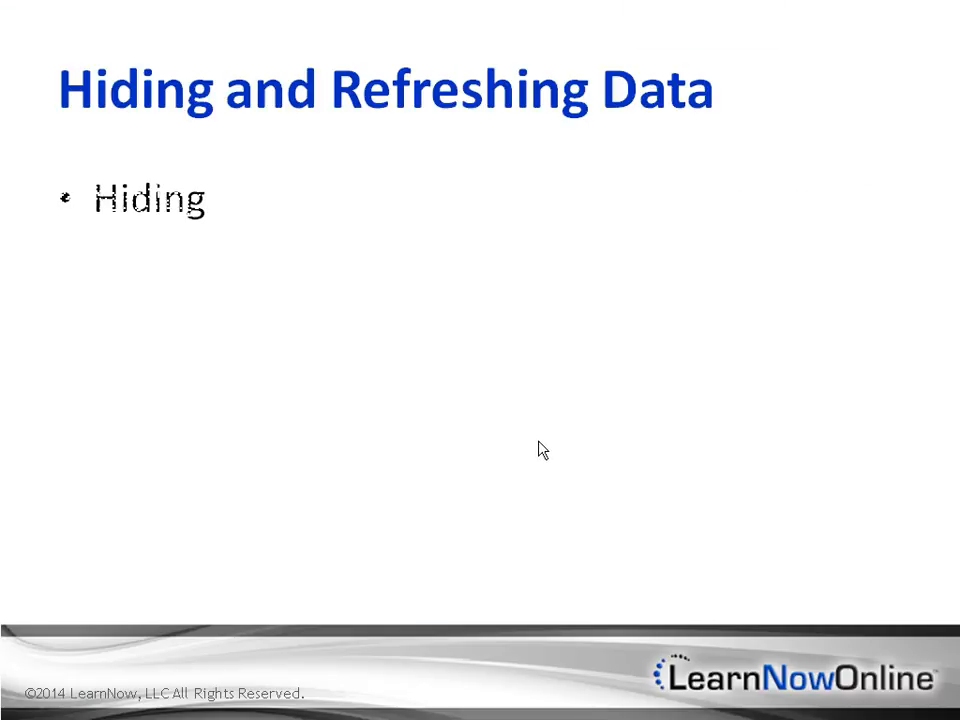
key("Right")
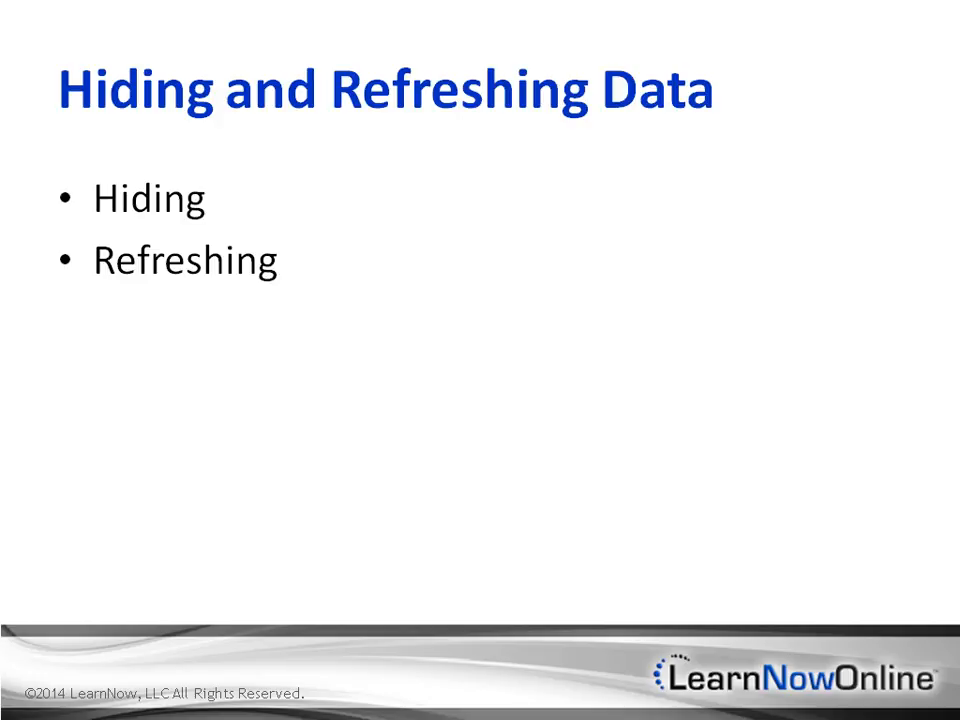
key("Right")
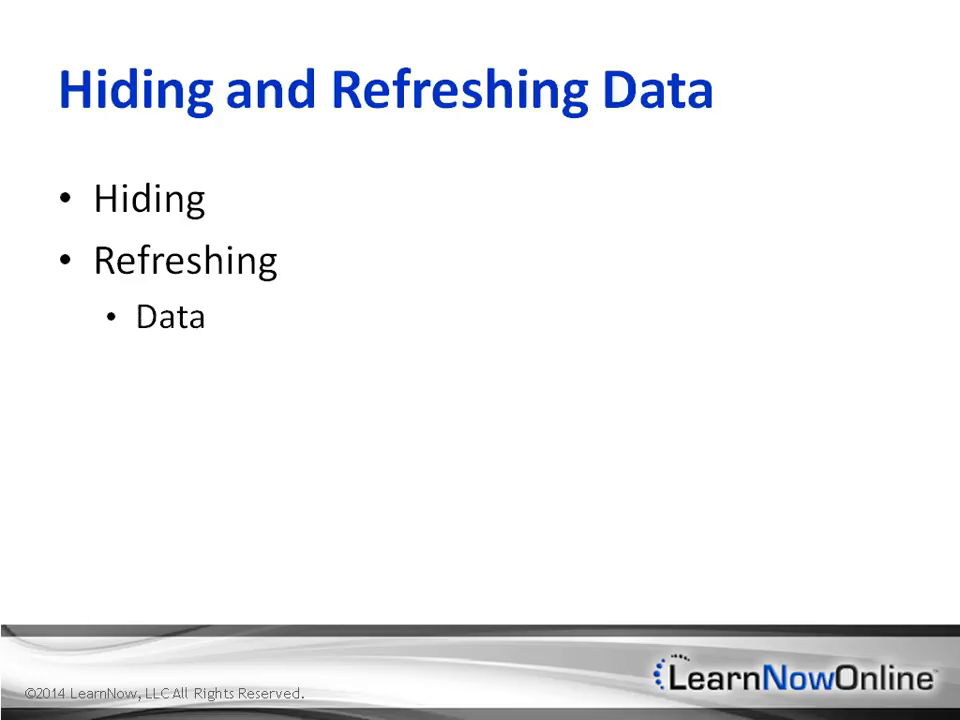
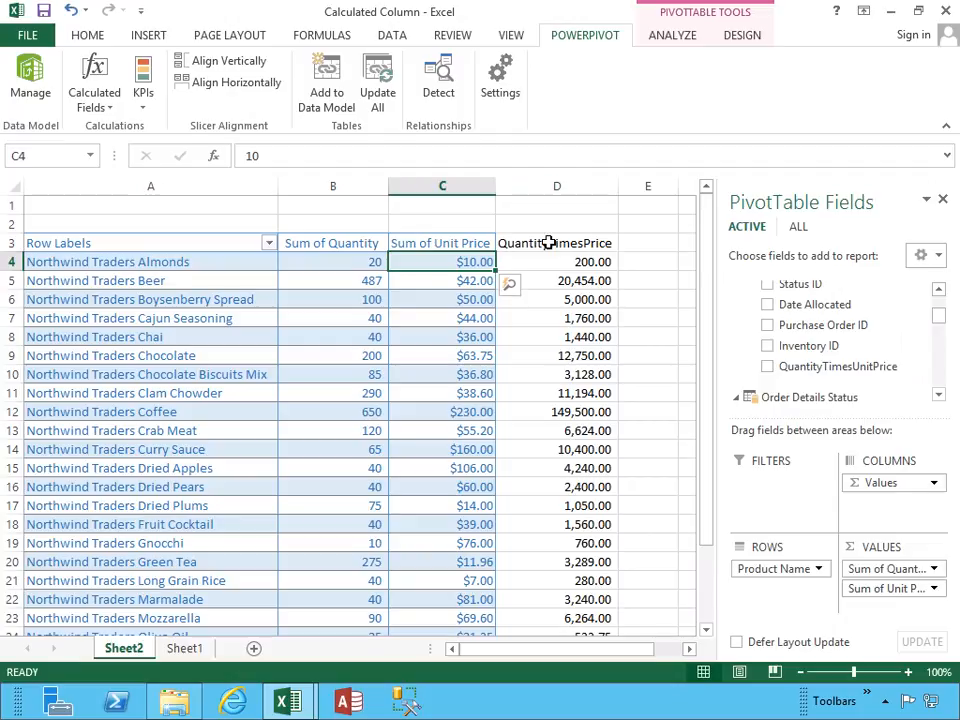
- Prefix the header in D3 with CF_ so it reads CF_QuantityTimesPrice, and fit column D to its contents
key("F2")
key("Home")
type("CF_")
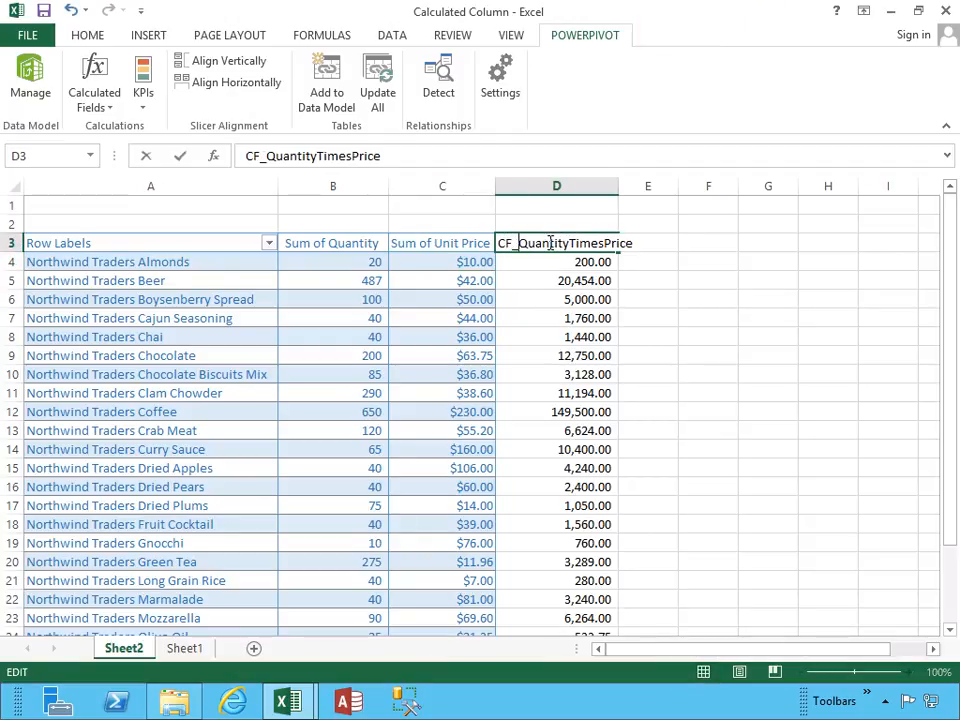
key("Return")
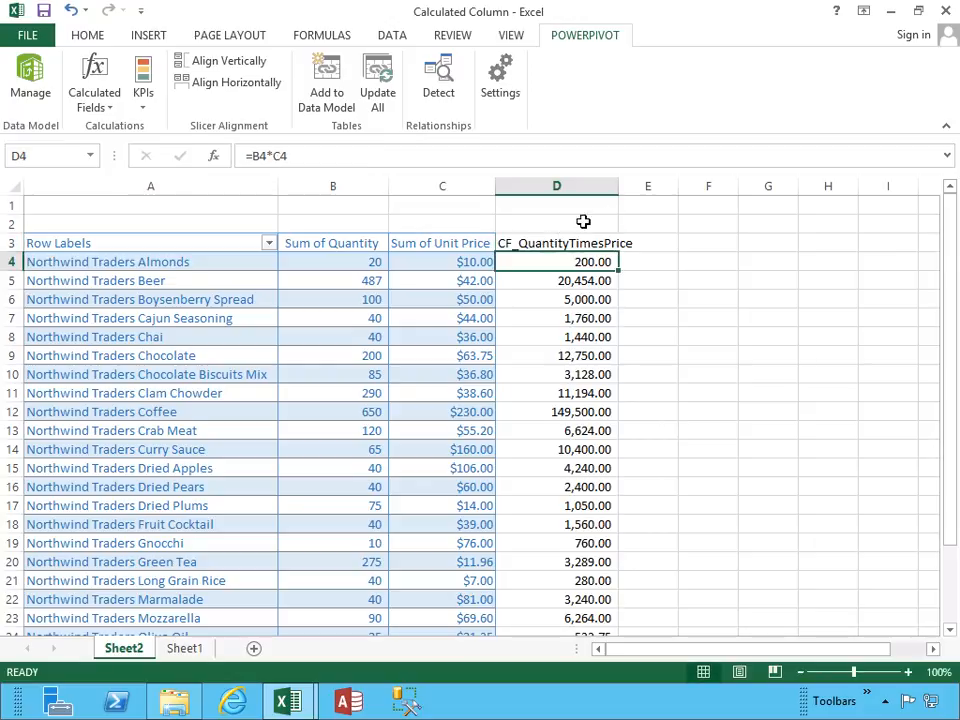
double_click(618, 189)
- Hide worksheet column D beside the PivotTable, and check the columns on either side of it
left_click(585, 187)
right_click(585, 195)
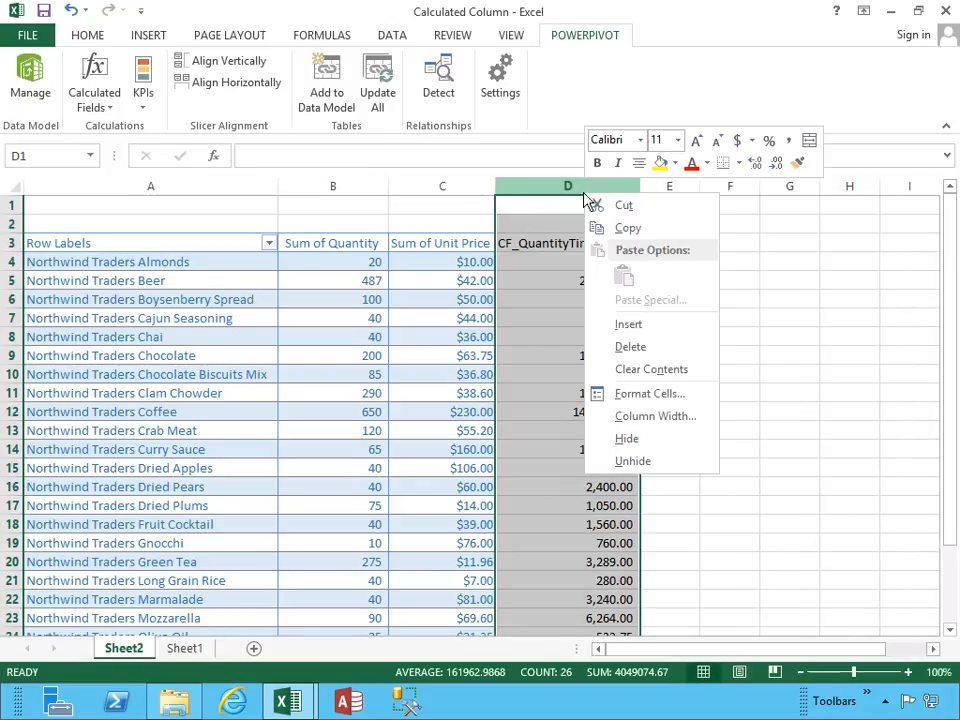
left_click(627, 440)
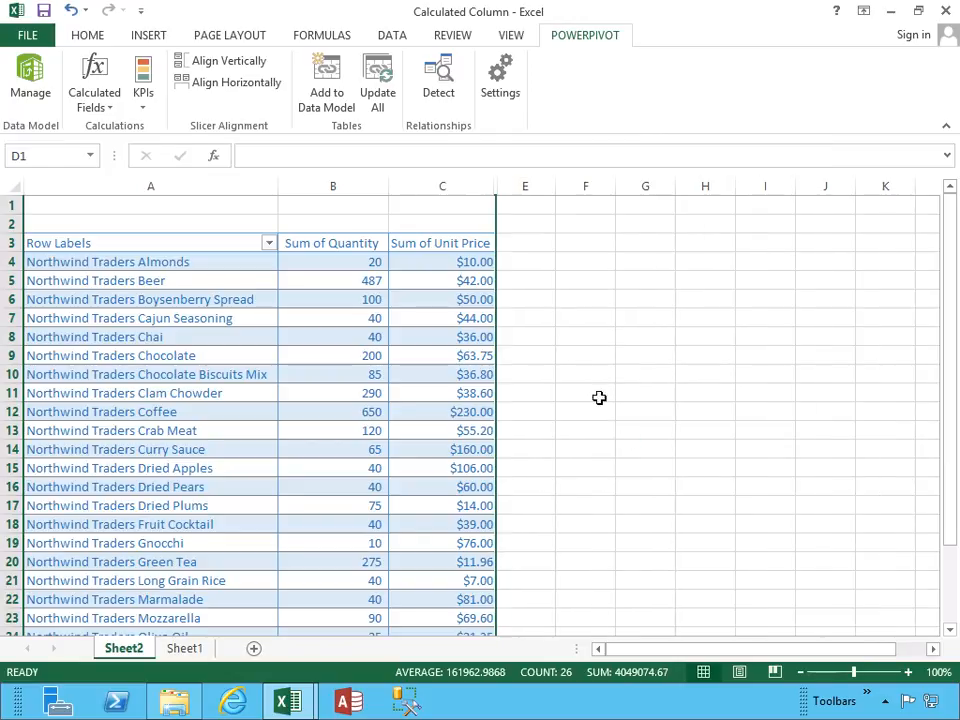
left_click(456, 186)
left_click(530, 190)
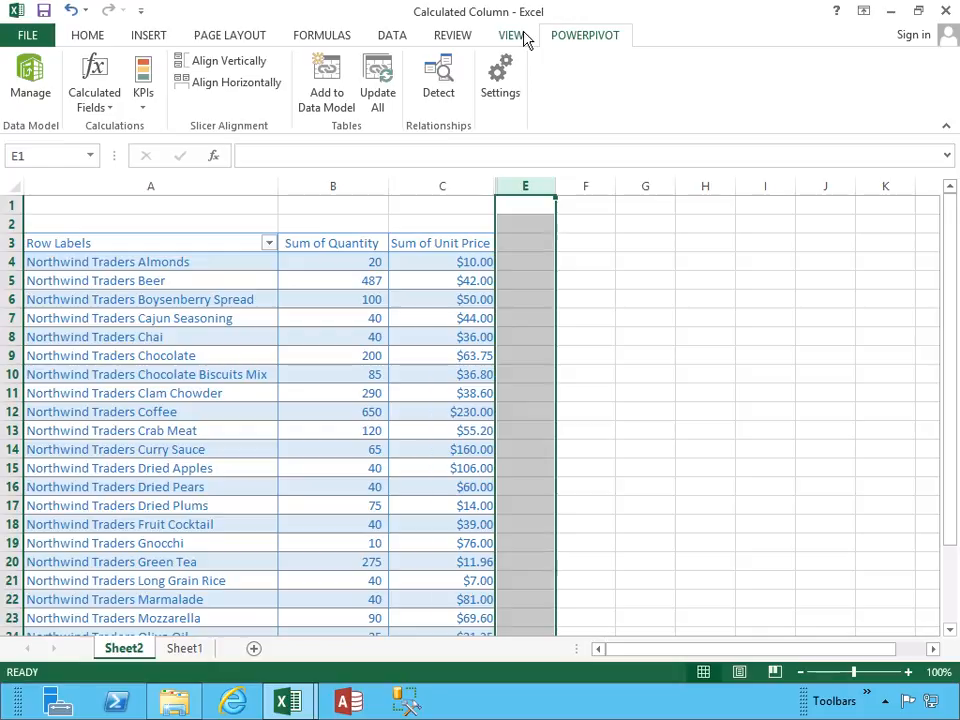
- In the PowerPivot data model, hide the Date Allocated column of the Order Details table from client tools
left_click(32, 90)
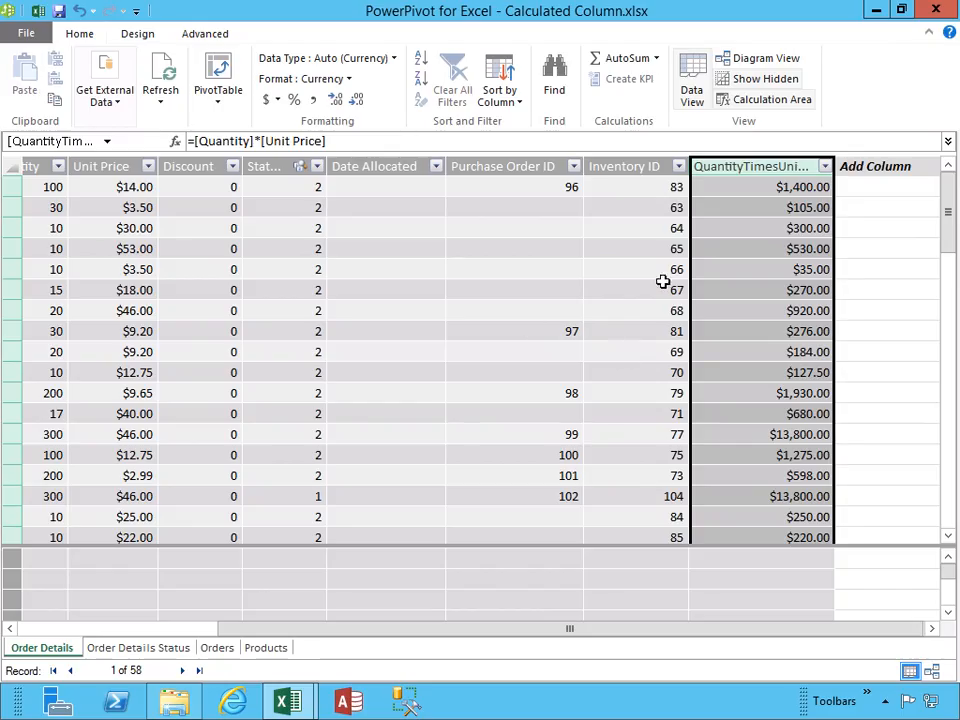
left_click(387, 166)
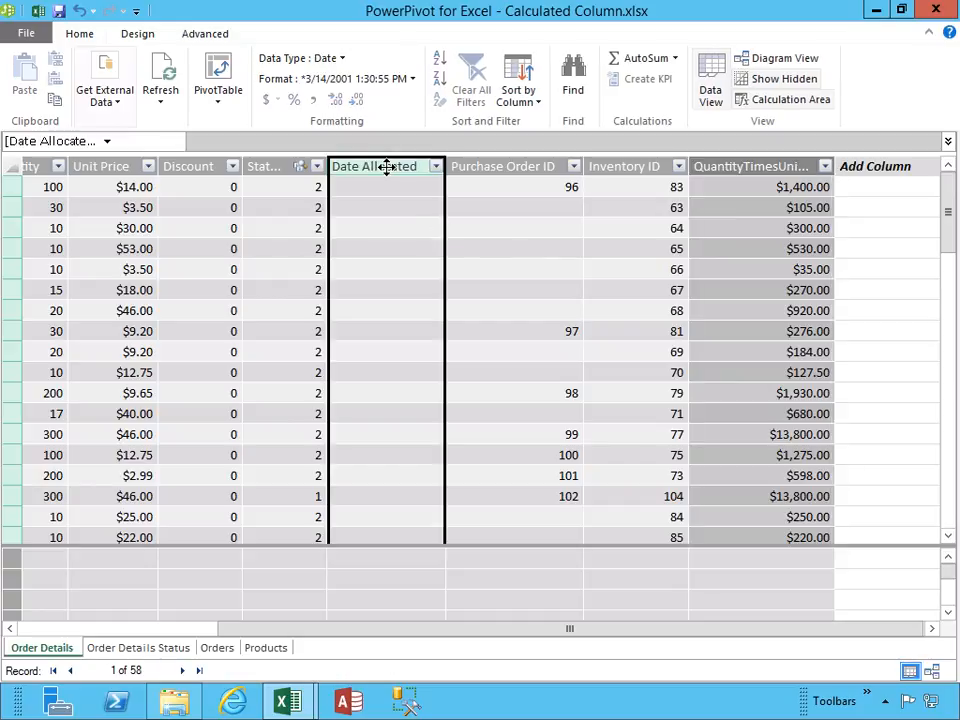
right_click(387, 166)
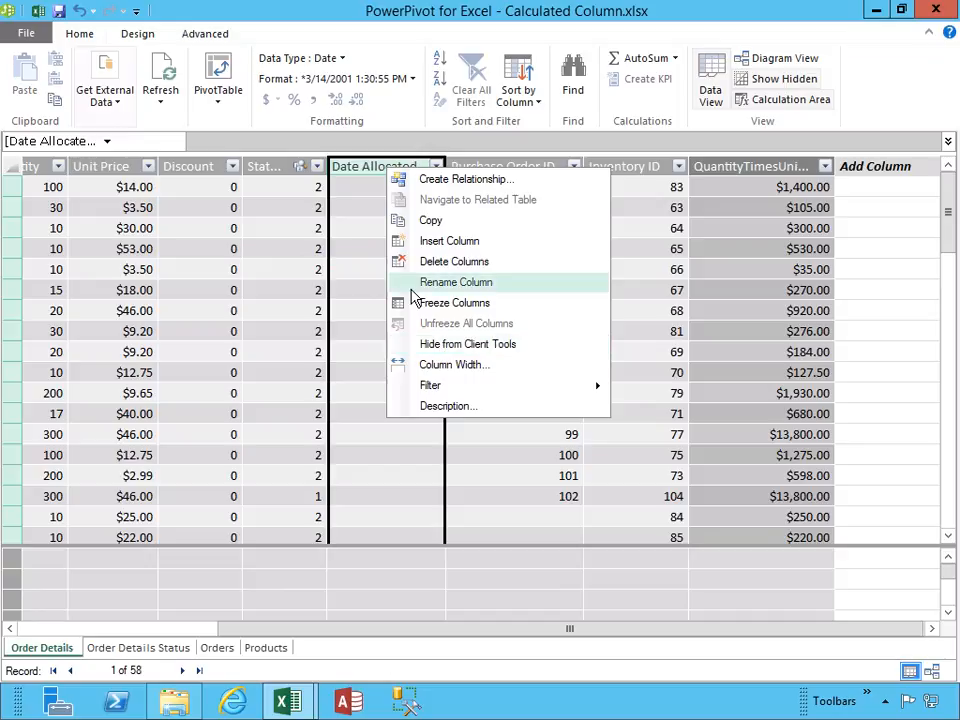
left_click_drag(463, 633, 255, 627)
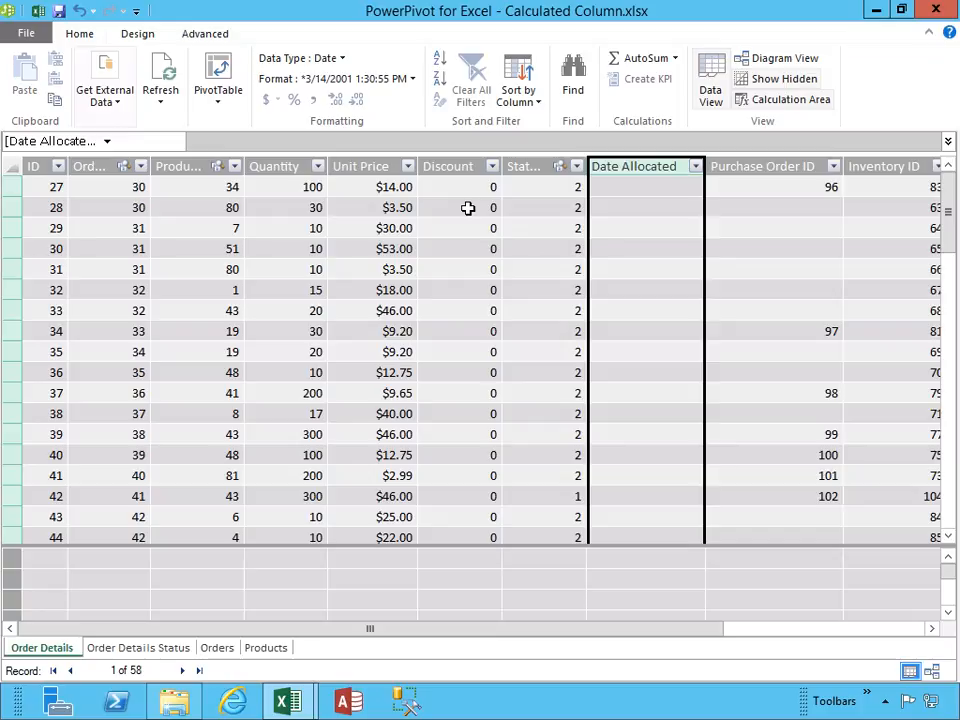
left_click_drag(480, 632, 370, 621)
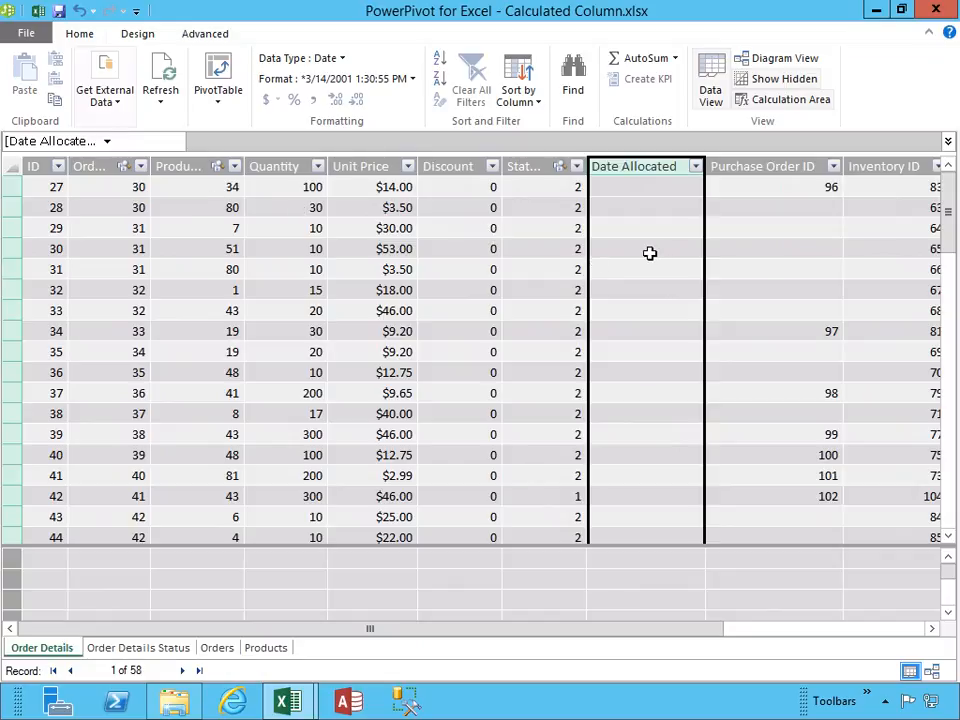
right_click(654, 176)
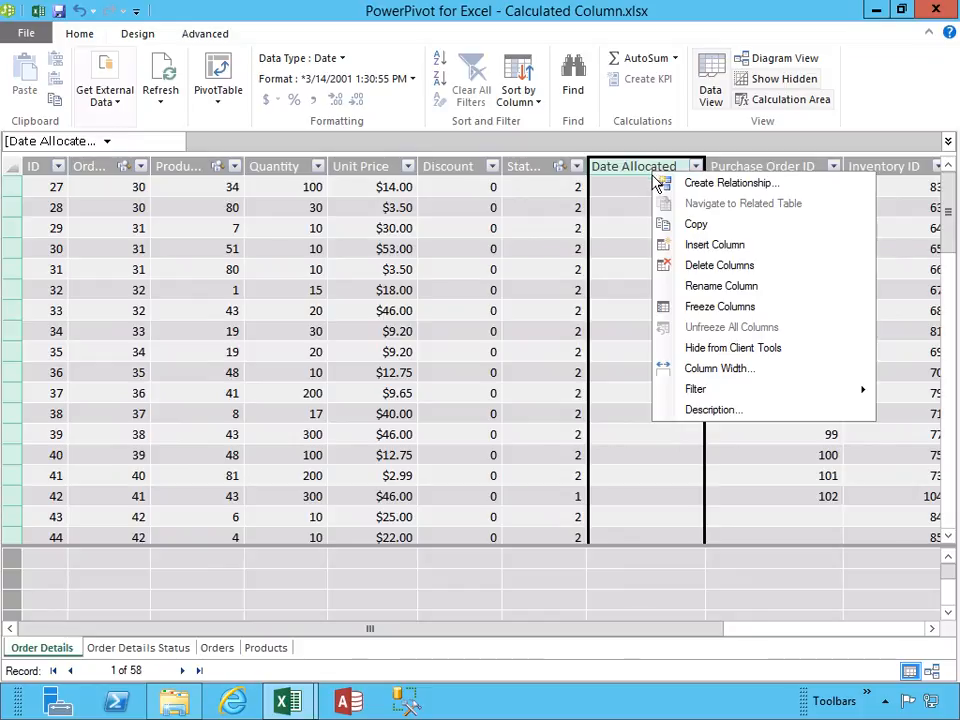
left_click(697, 348)
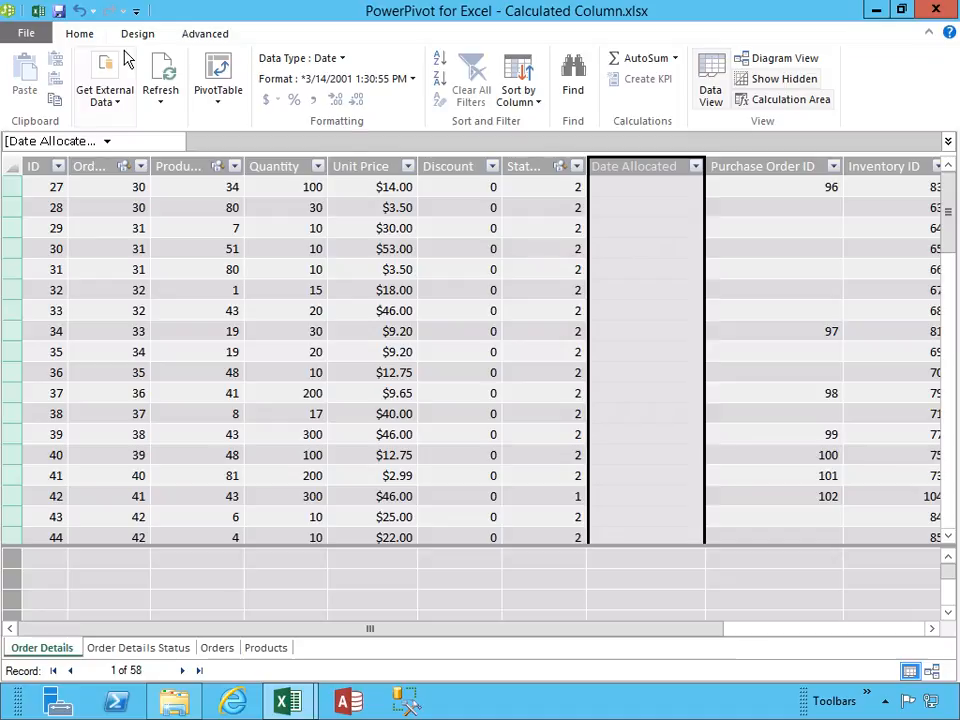
- Return to the Excel workbook and look through the PivotTable's Order Details fields for Date Allocated
left_click(38, 12)
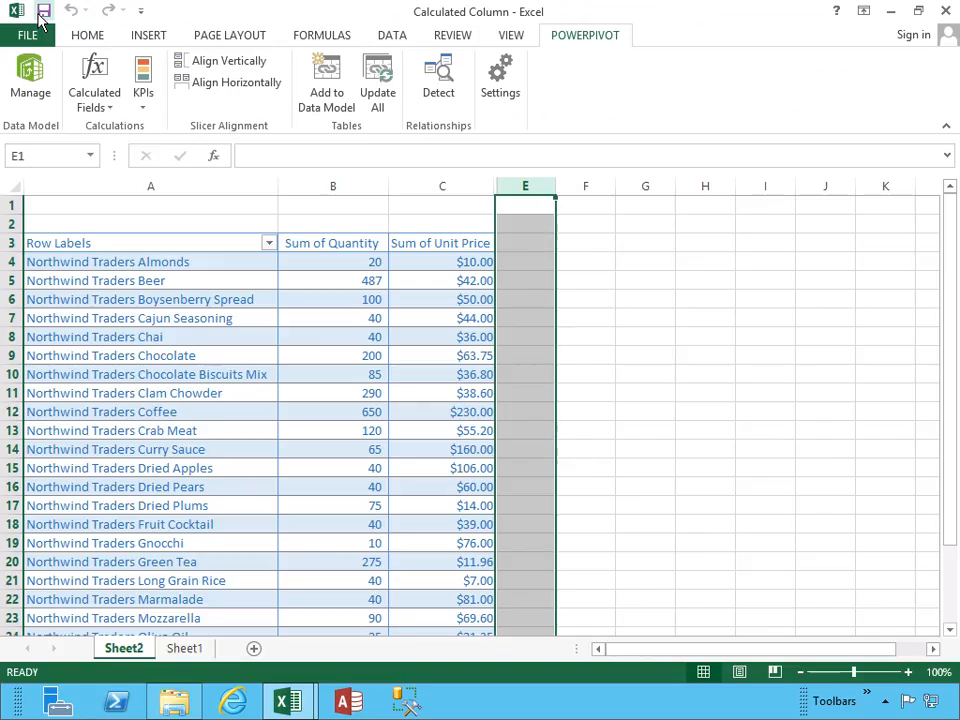
left_click(330, 263)
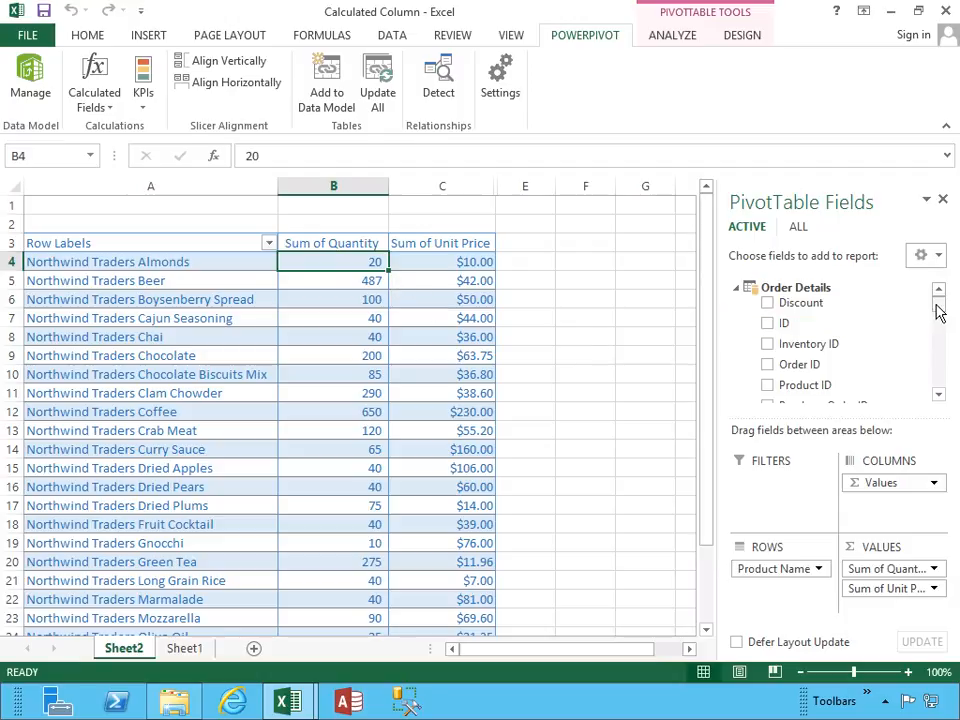
scroll(934, 312, "down", 5)
left_click_drag(936, 316, 937, 302)
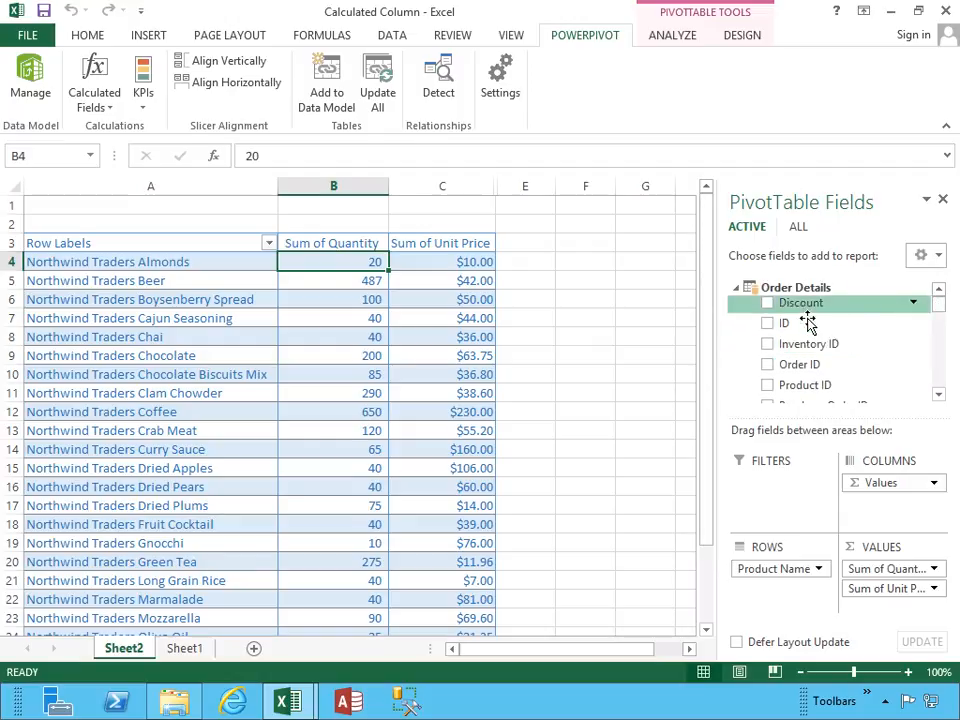
left_click(912, 322)
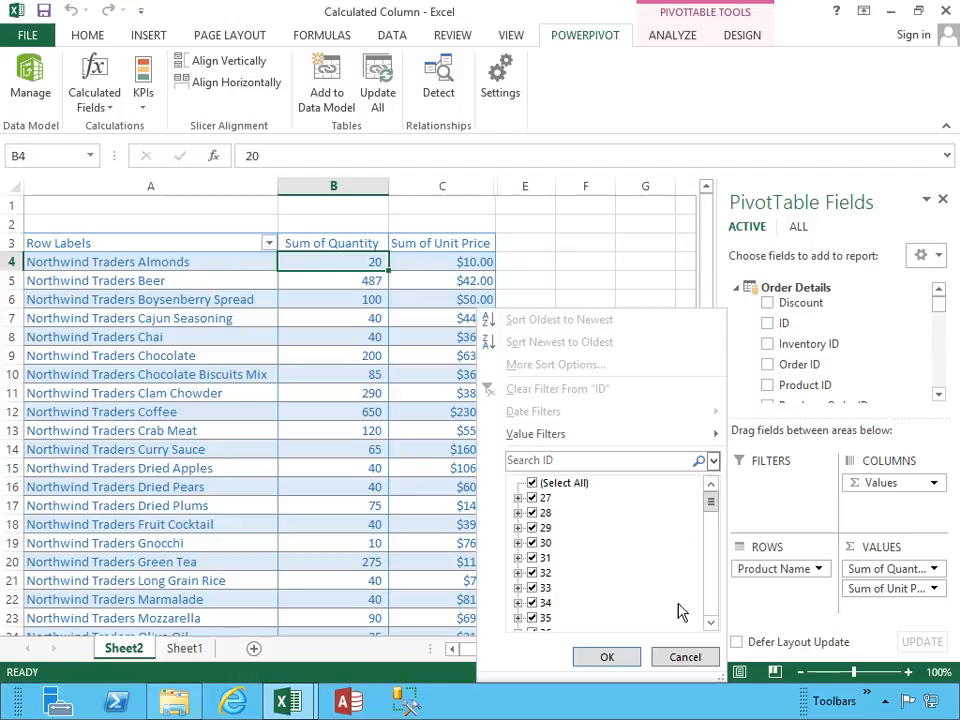
left_click(683, 657)
scroll(936, 310, "down", 3)
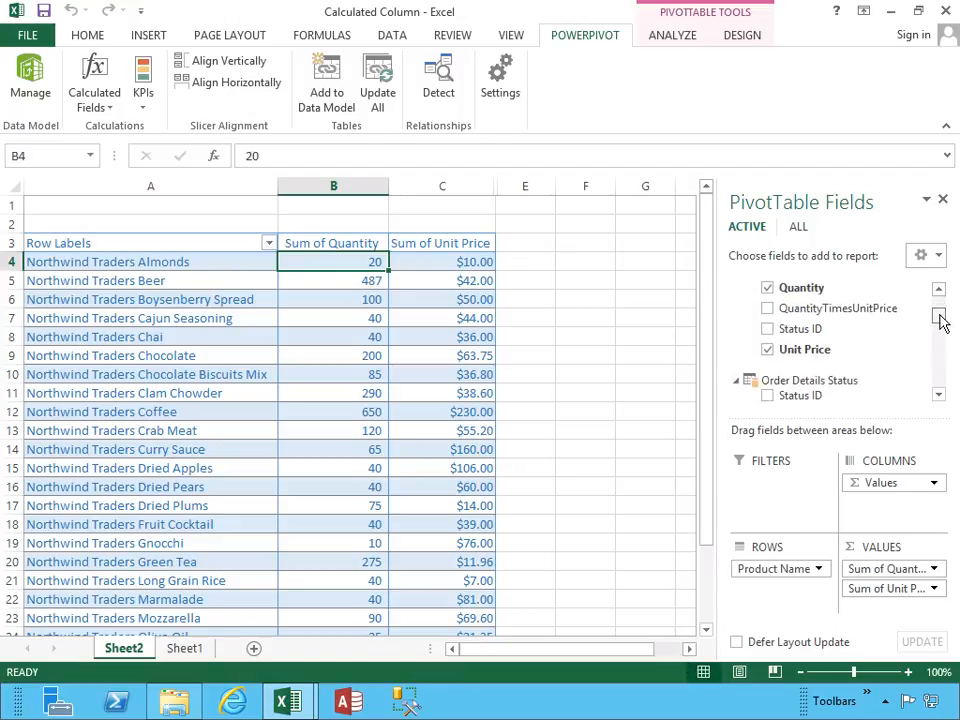
left_click_drag(939, 312, 937, 295)
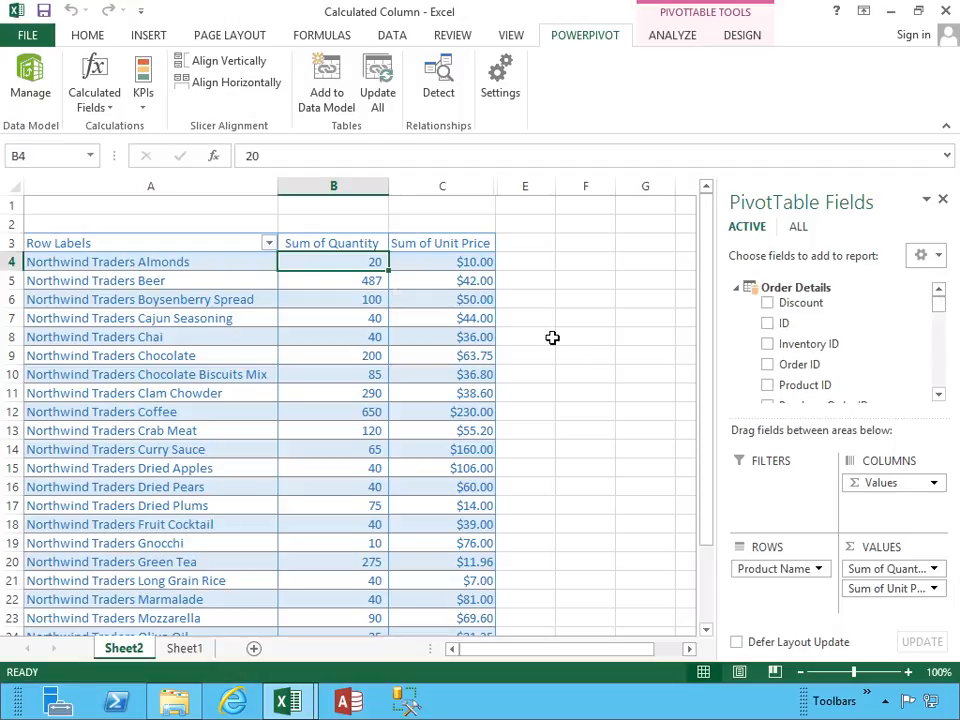
left_click(534, 262)
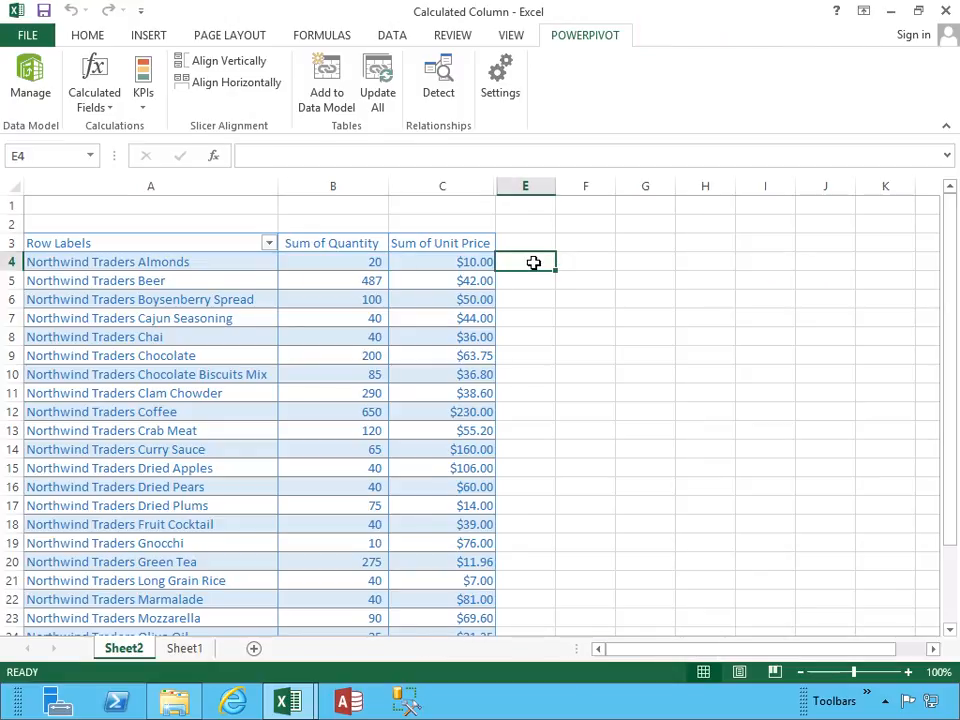
left_click(450, 261)
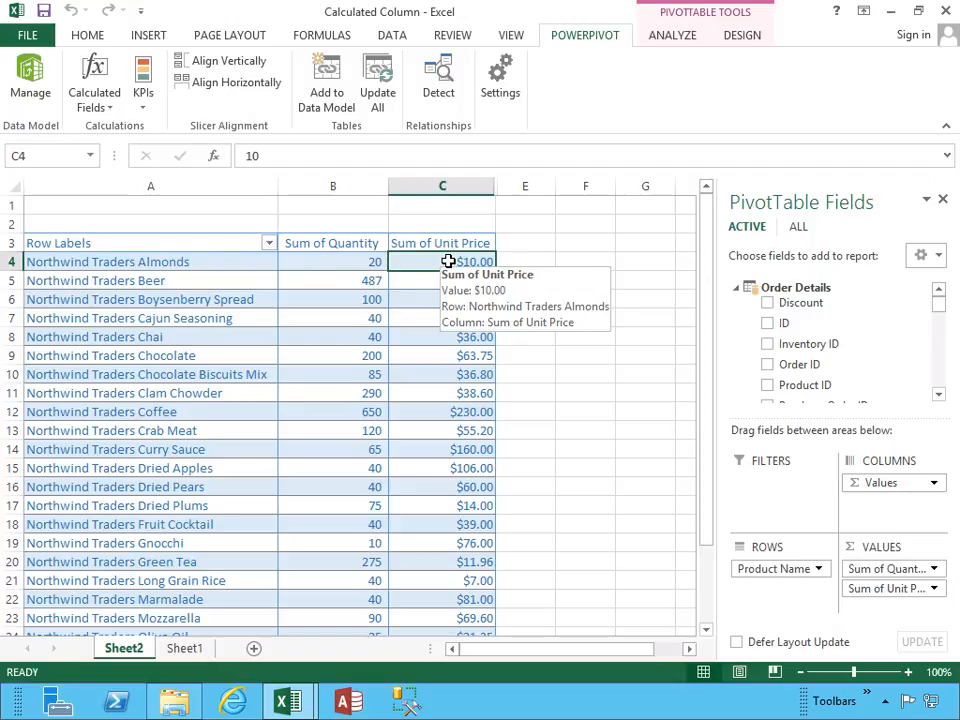
left_click(354, 261)
left_click(526, 261)
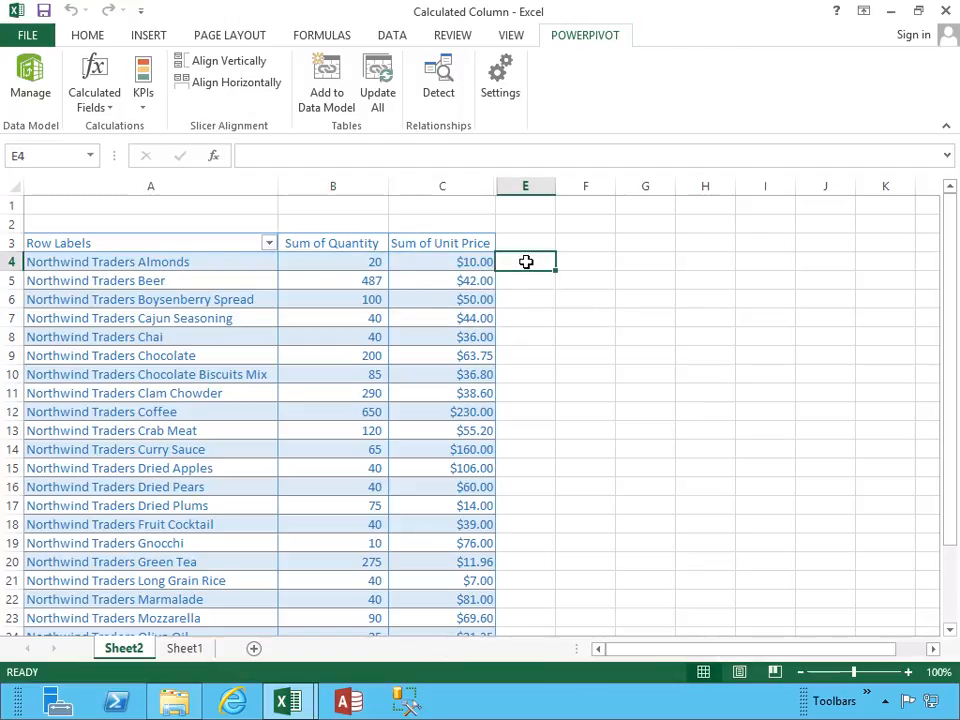
left_click(578, 265)
left_click(525, 263)
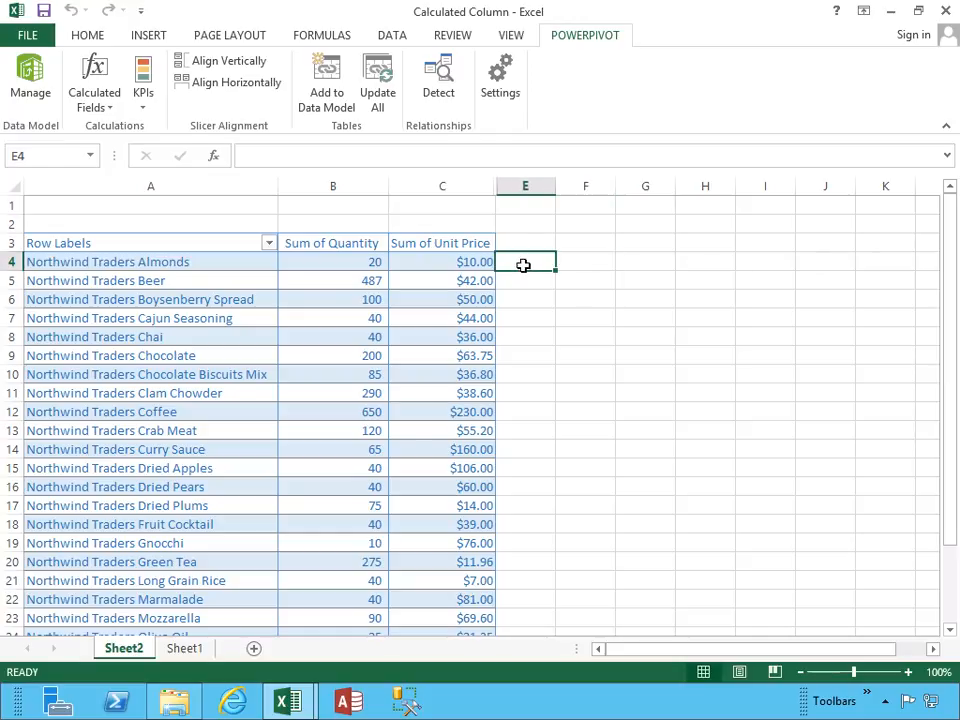
left_click(412, 265)
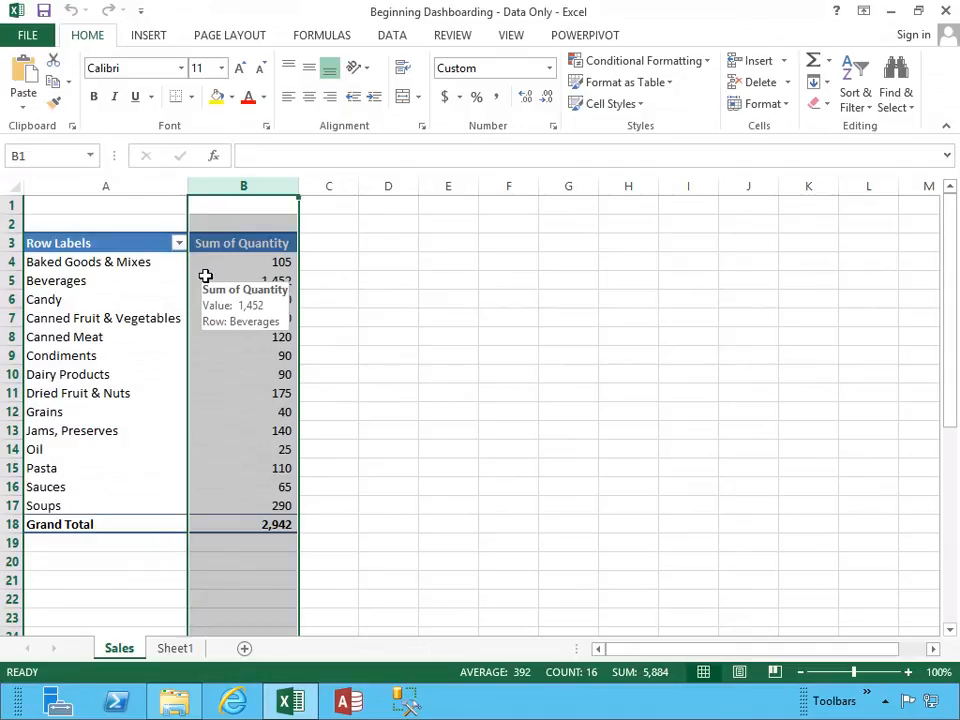
- Turn on Defer Layout Update for the Sales sheet's PivotTable, update the layout, and turn the deferral back off
left_click(137, 267)
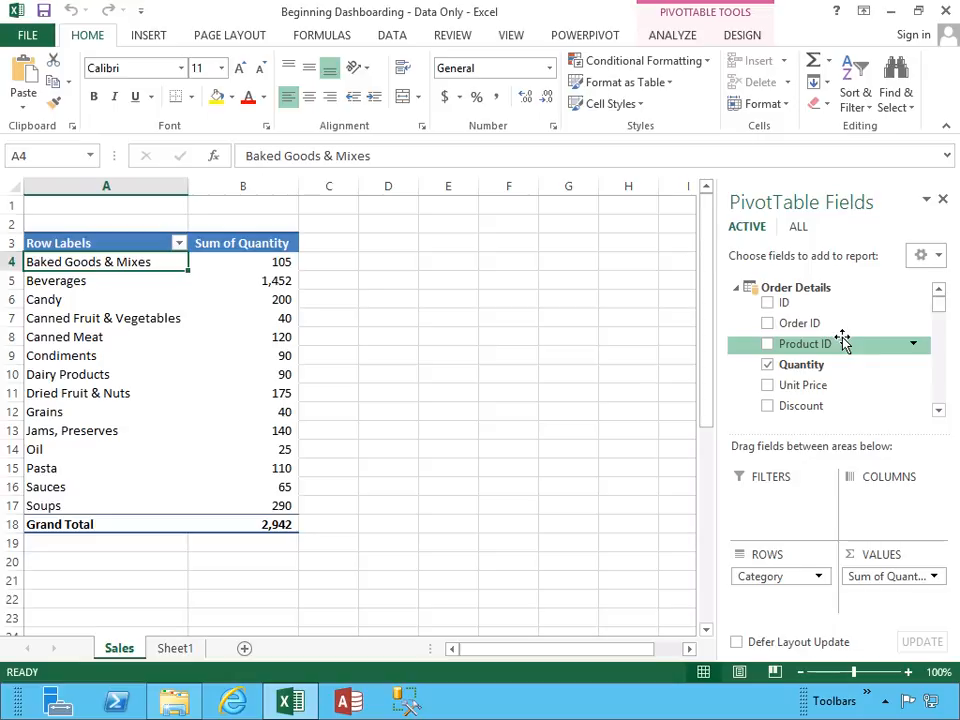
left_click(787, 648)
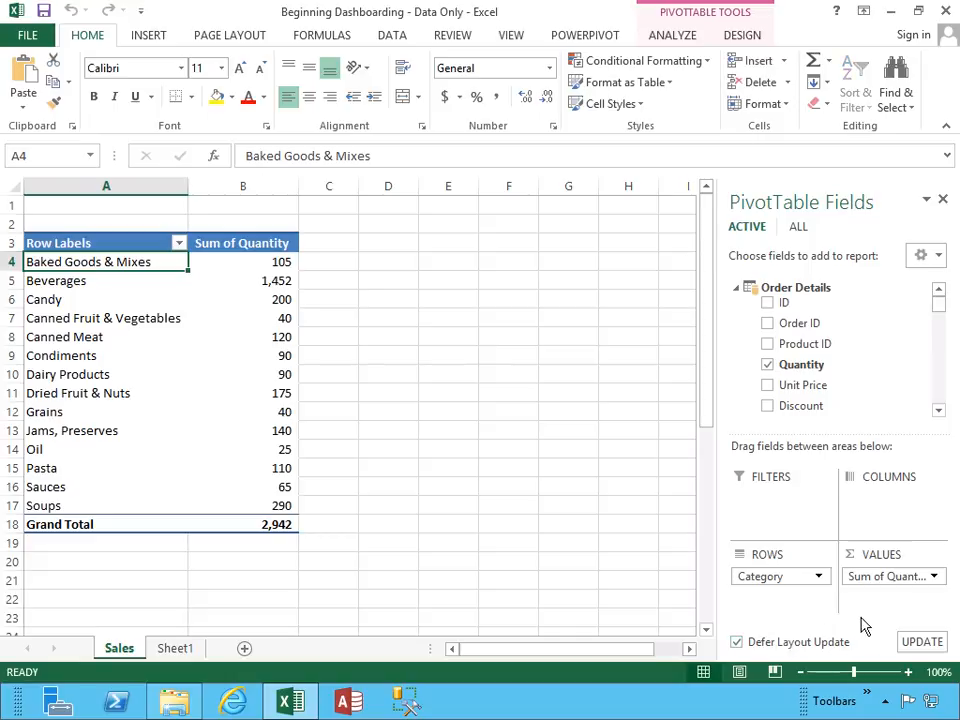
left_click(916, 643)
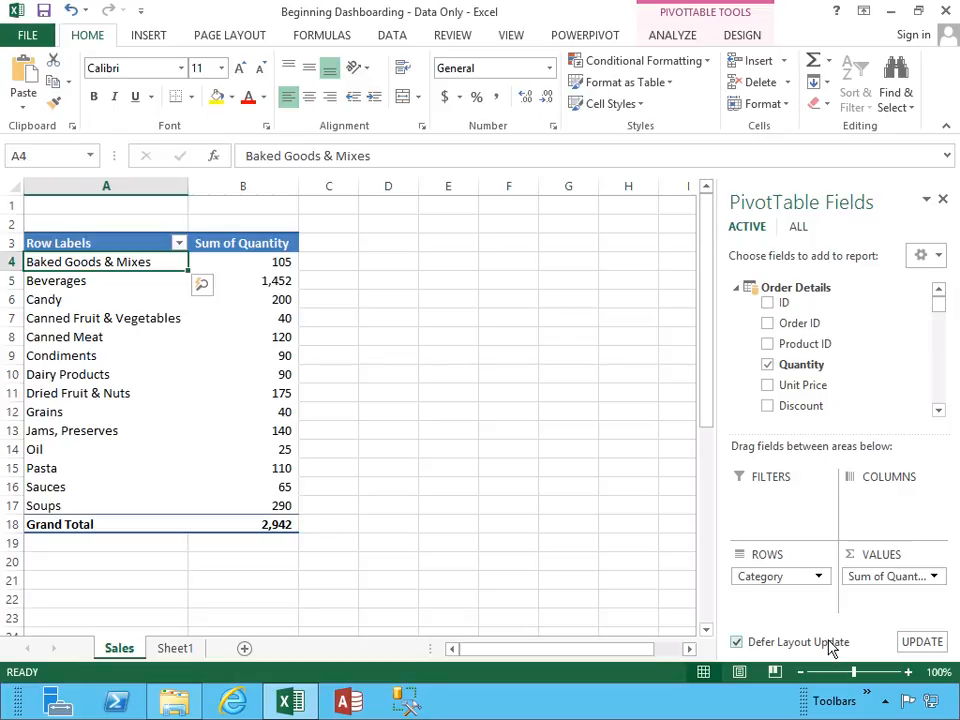
left_click(829, 645)
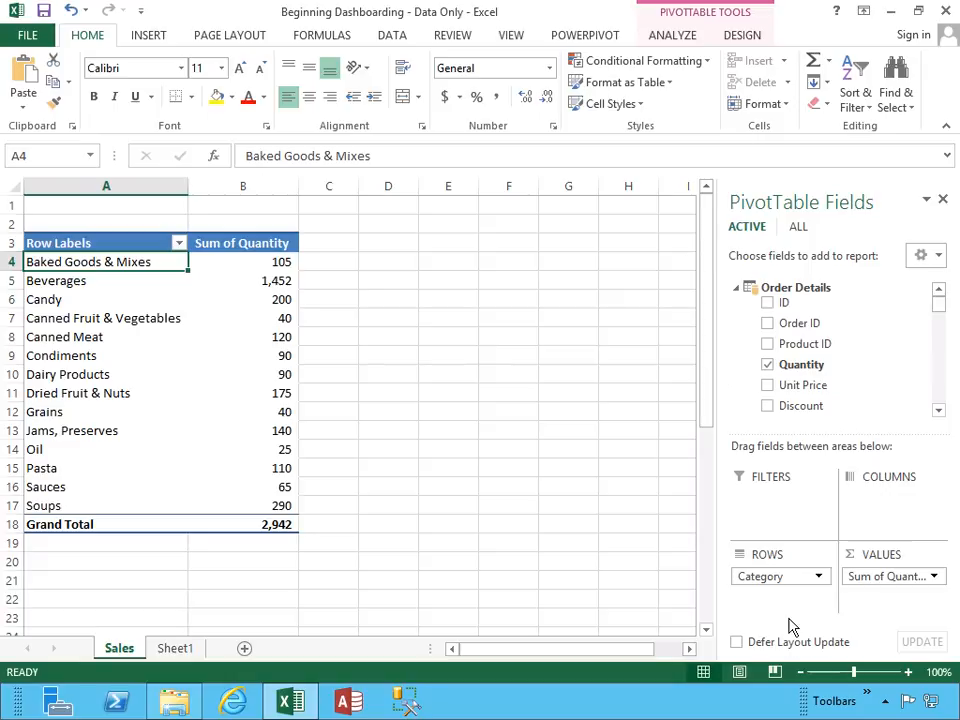
- Open the PowerPivot data model and refresh only the Order Details table from its original data source
left_click(608, 40)
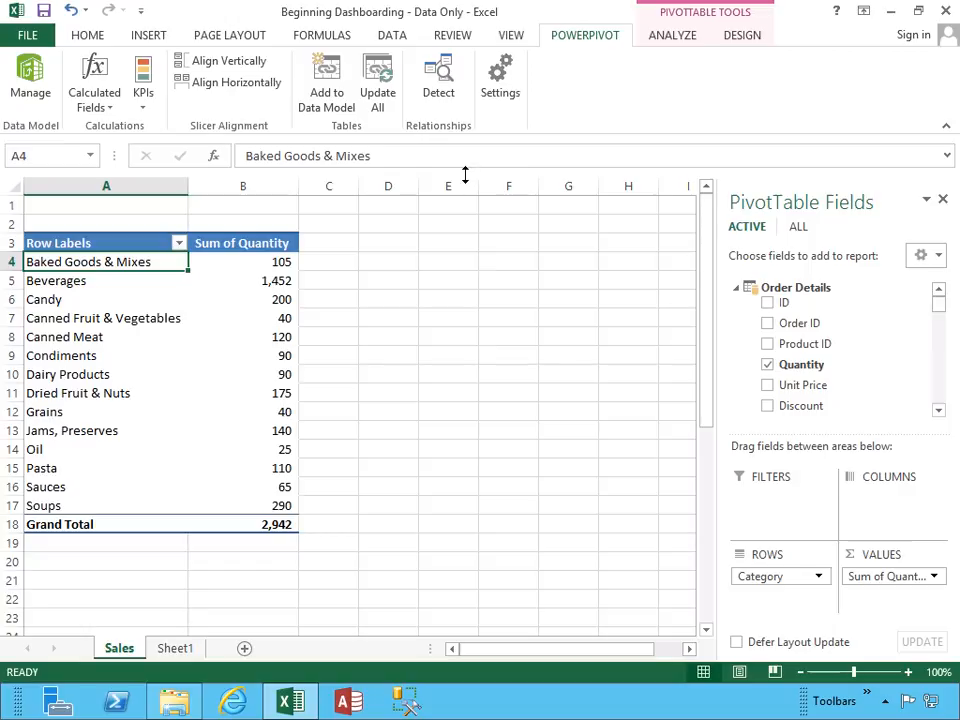
left_click(42, 93)
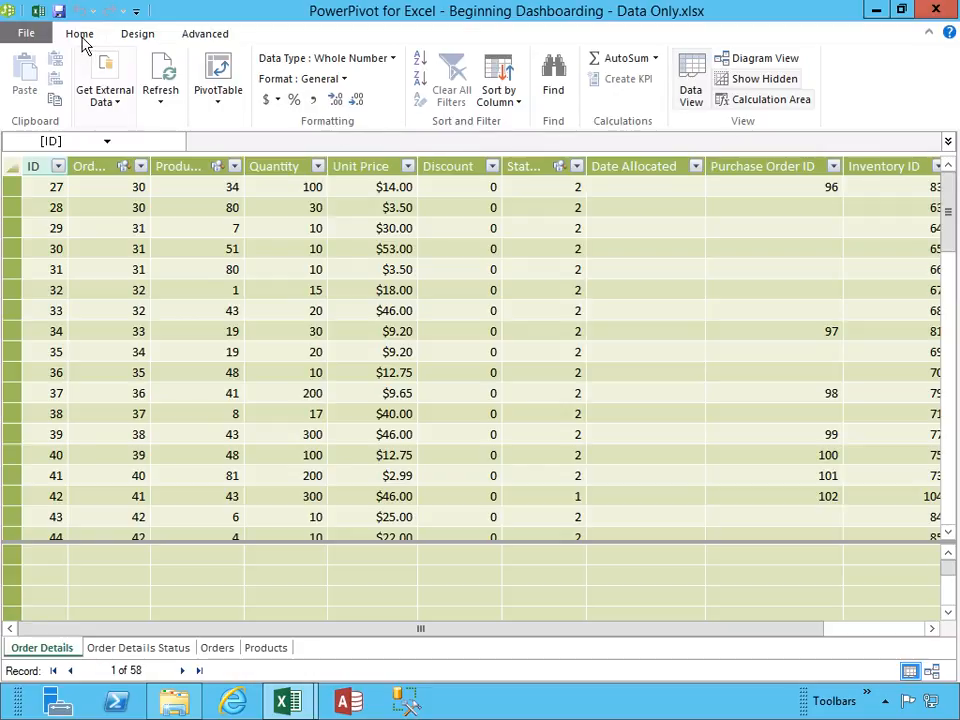
left_click(158, 104)
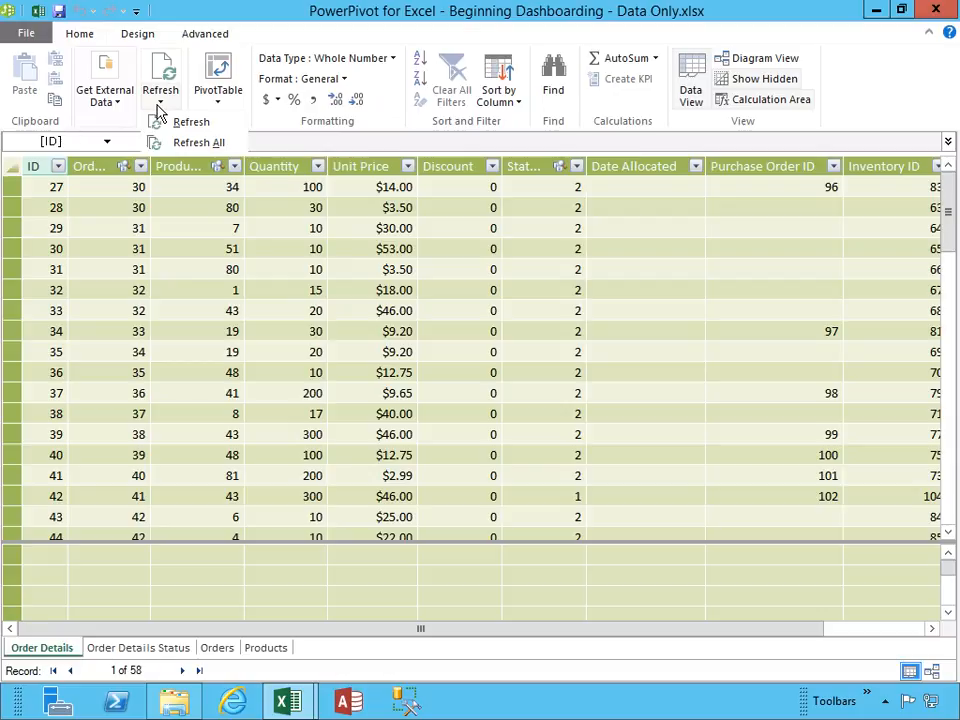
left_click(157, 121)
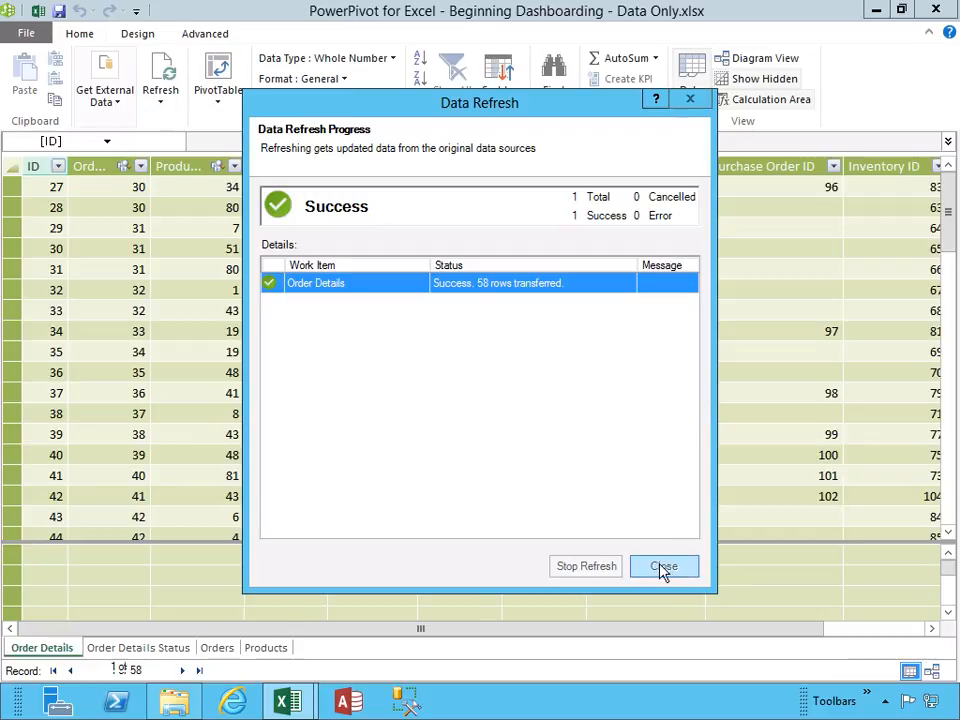
left_click(663, 568)
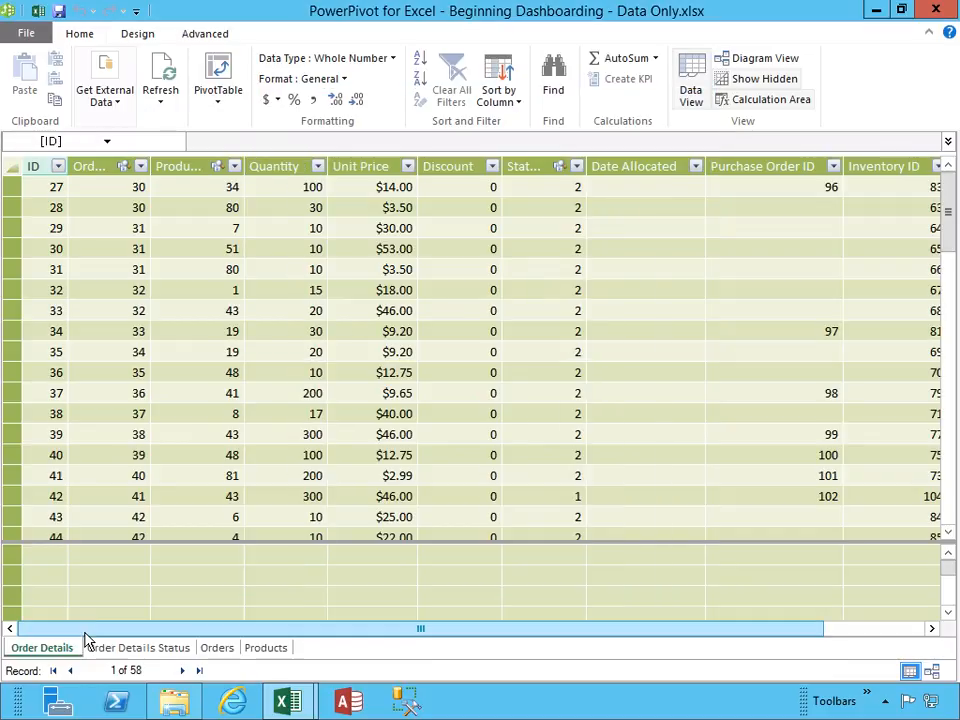
- Refresh all tables of the data model from their sources twice, closing the refresh progress report each time
left_click(161, 100)
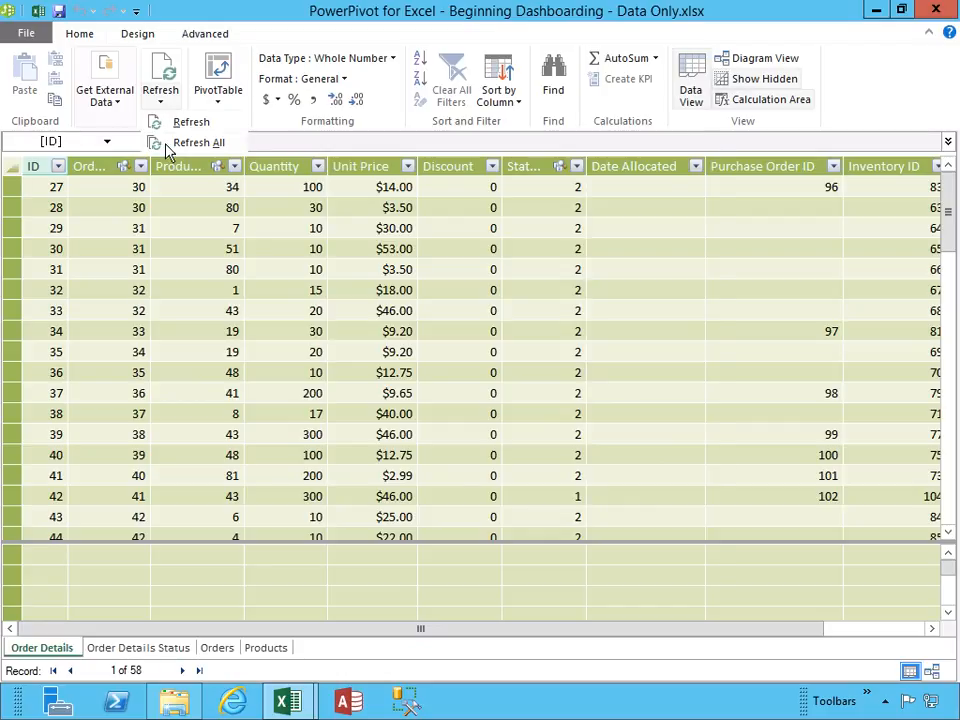
left_click(168, 144)
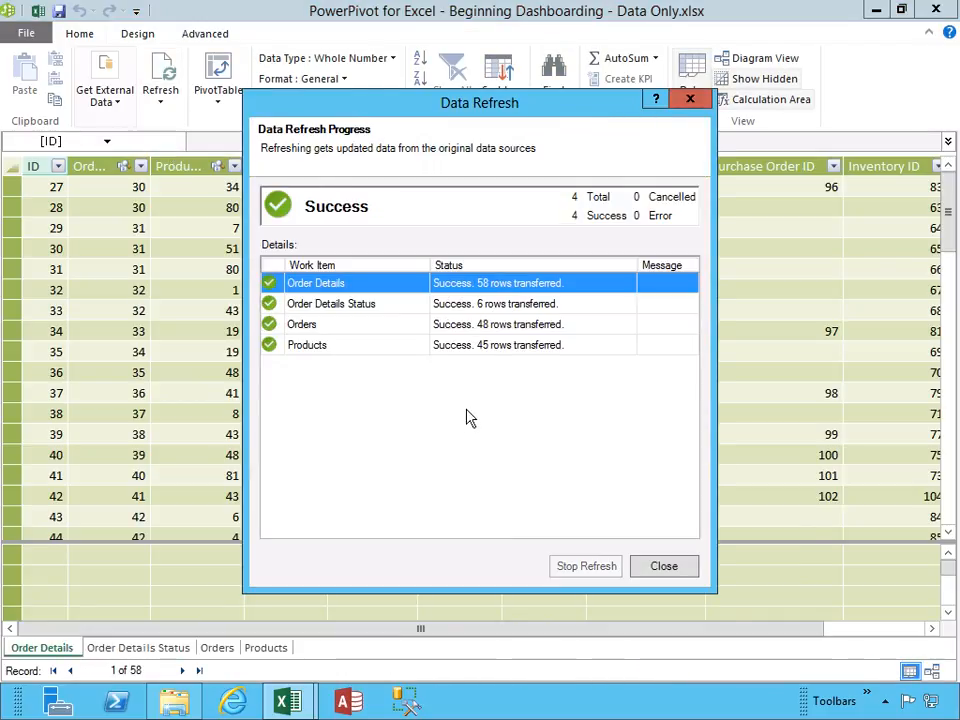
left_click(662, 568)
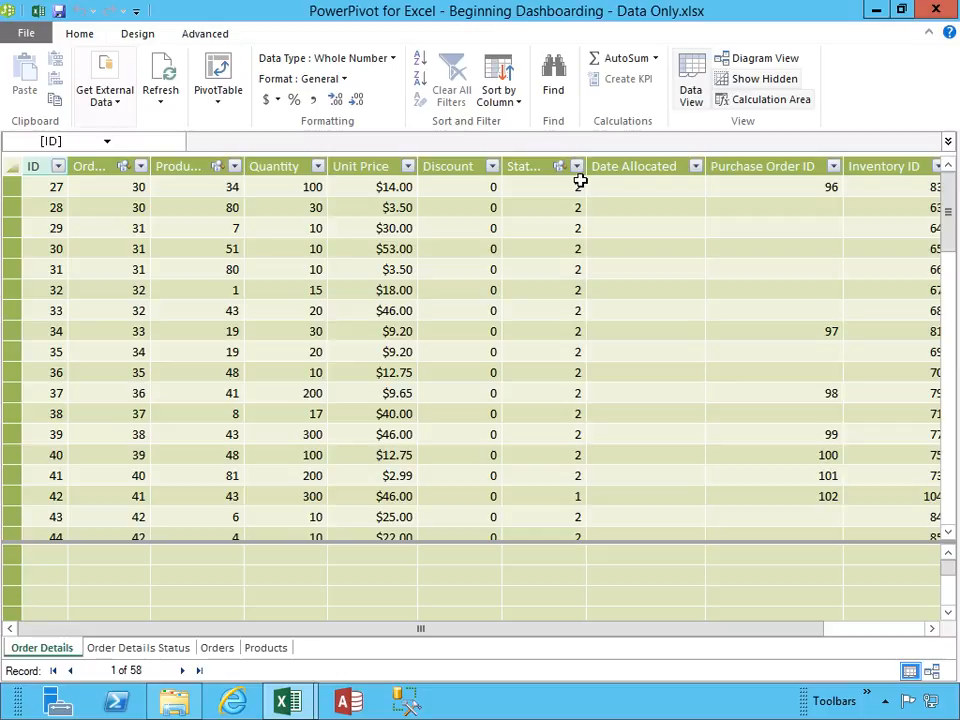
left_click(163, 108)
left_click(166, 142)
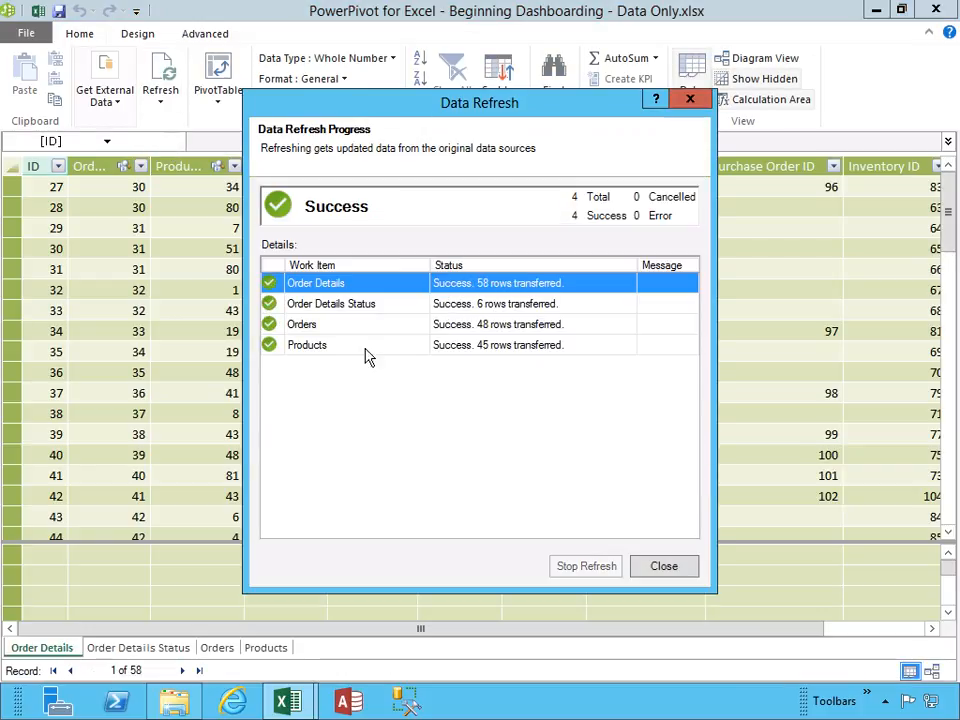
left_click(674, 575)
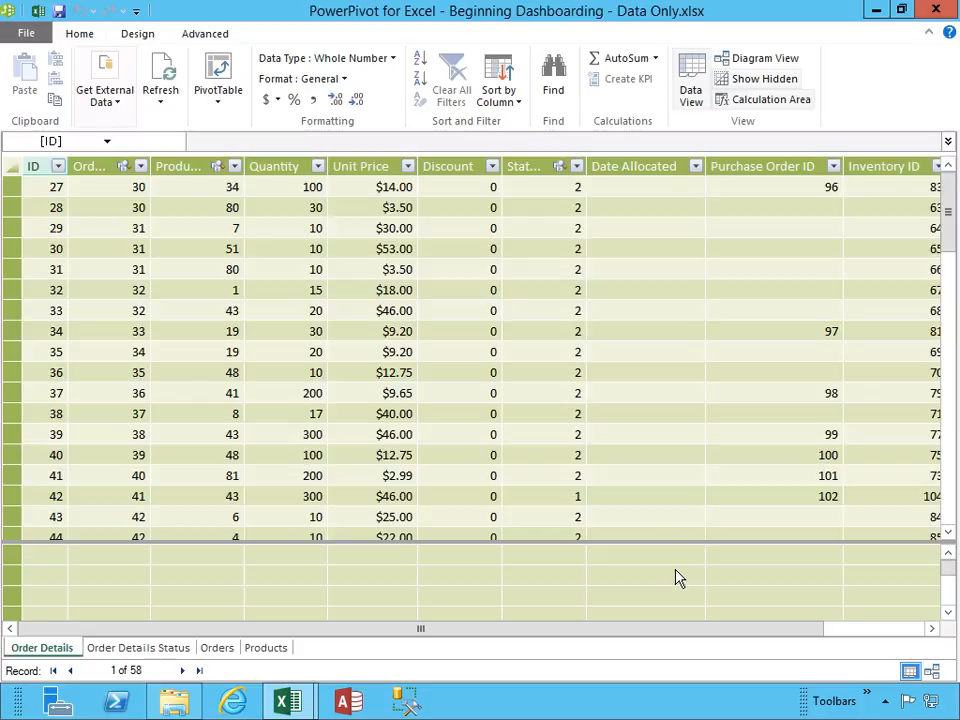
- Switch the data model's calculation options to Manual Calculation Mode
left_click(140, 36)
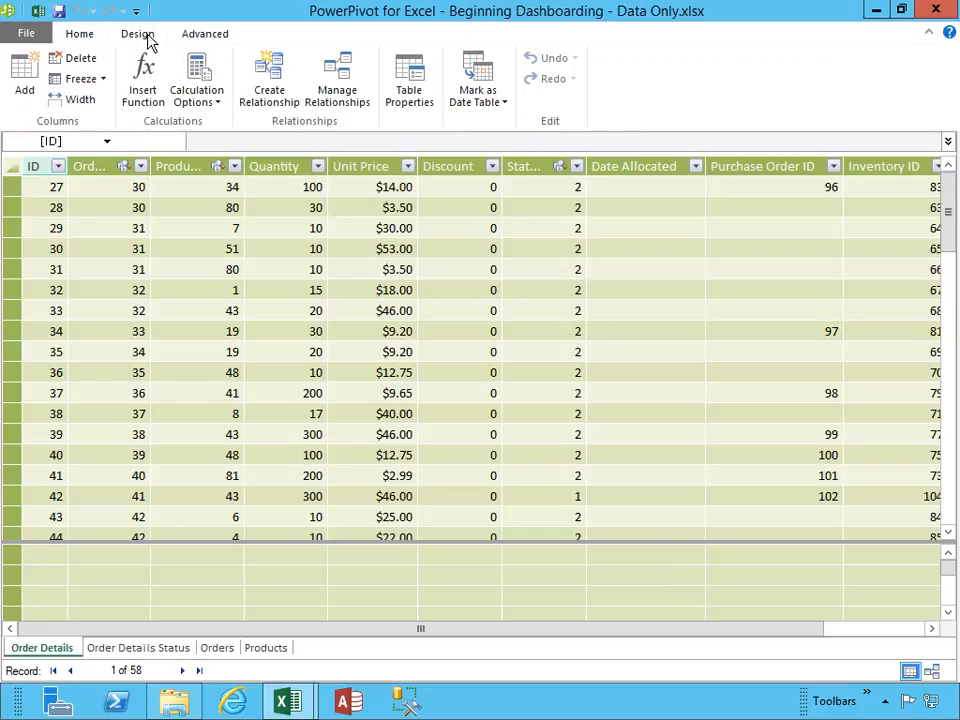
left_click(204, 36)
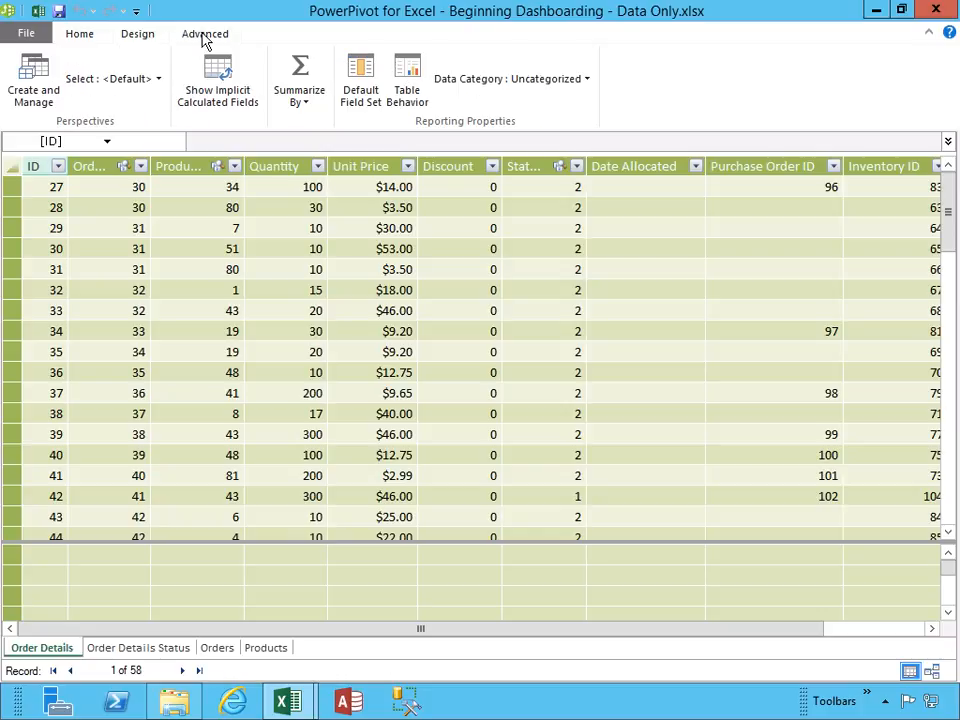
left_click(140, 36)
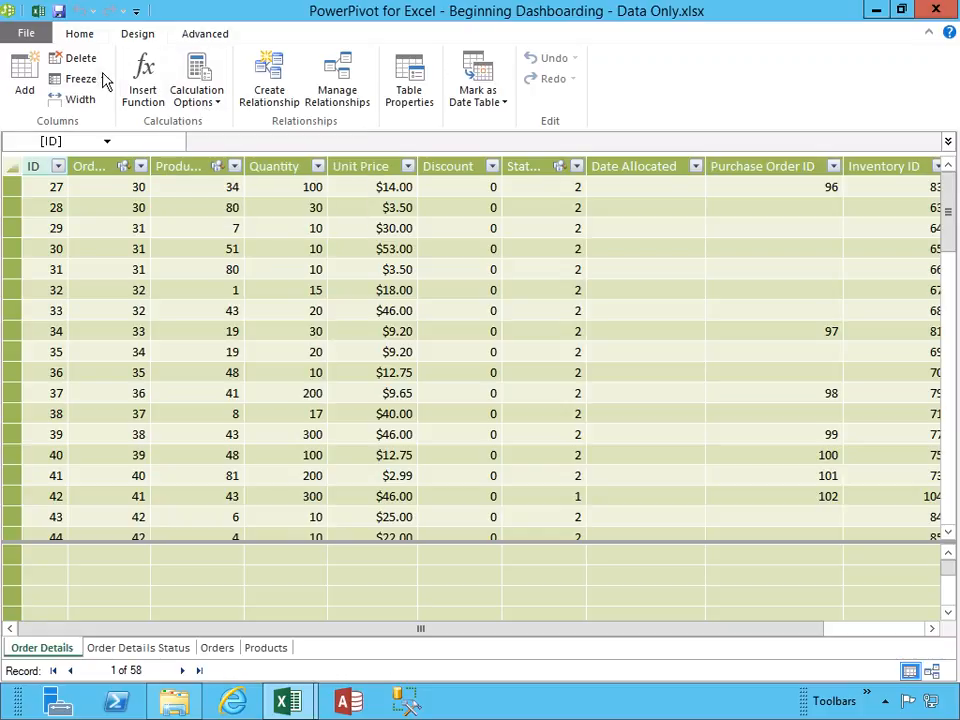
left_click(197, 108)
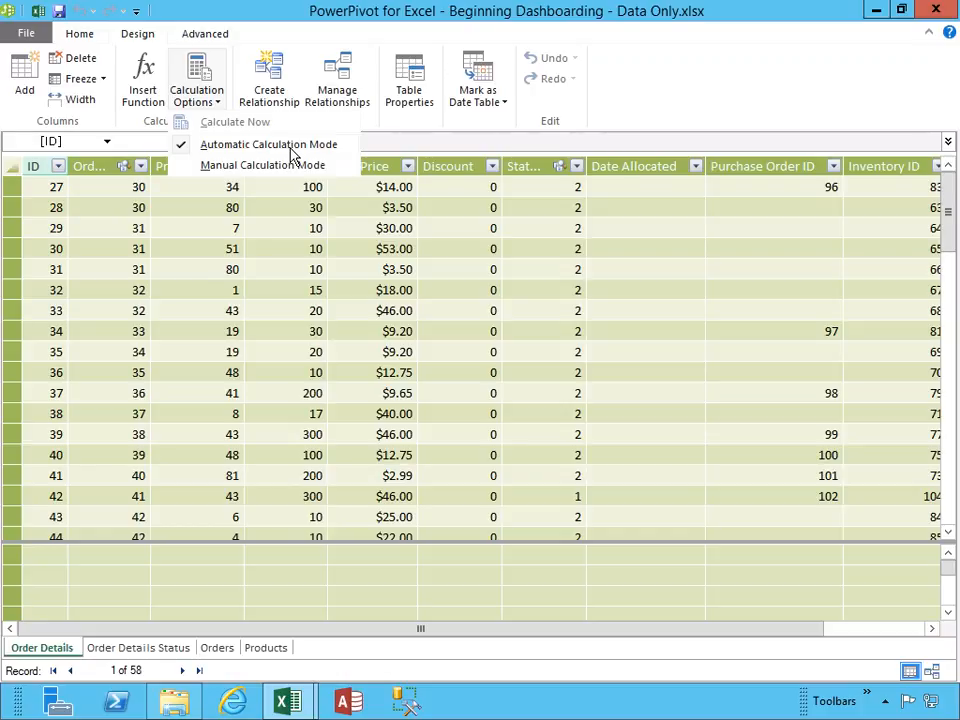
left_click(202, 166)
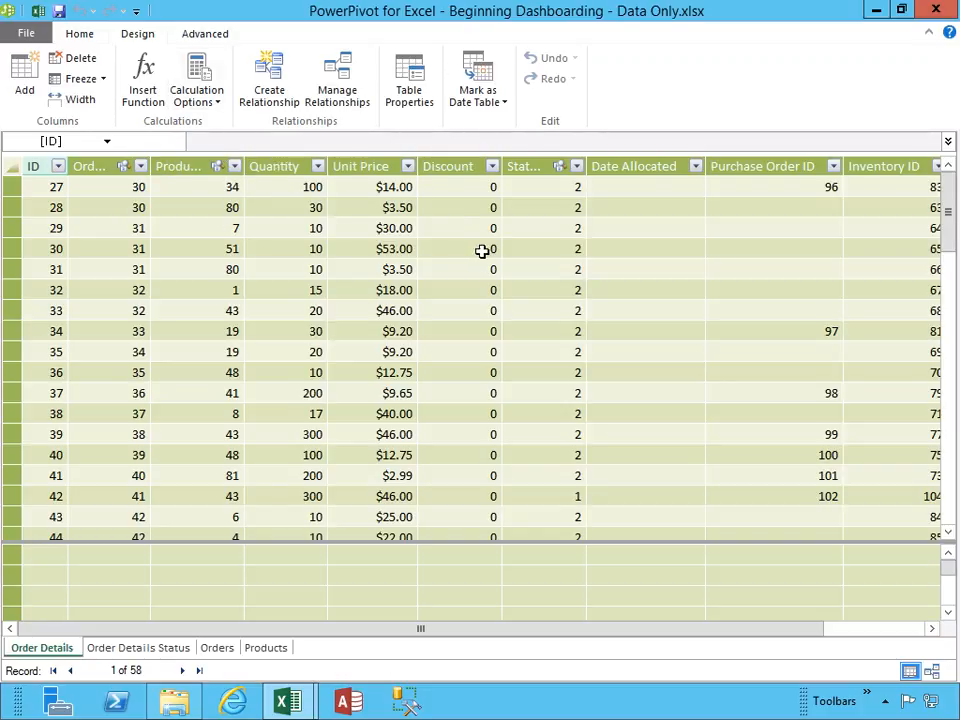
- Recalculate the data model with Calculate Now and set it back to Automatic Calculation Mode
left_click(206, 108)
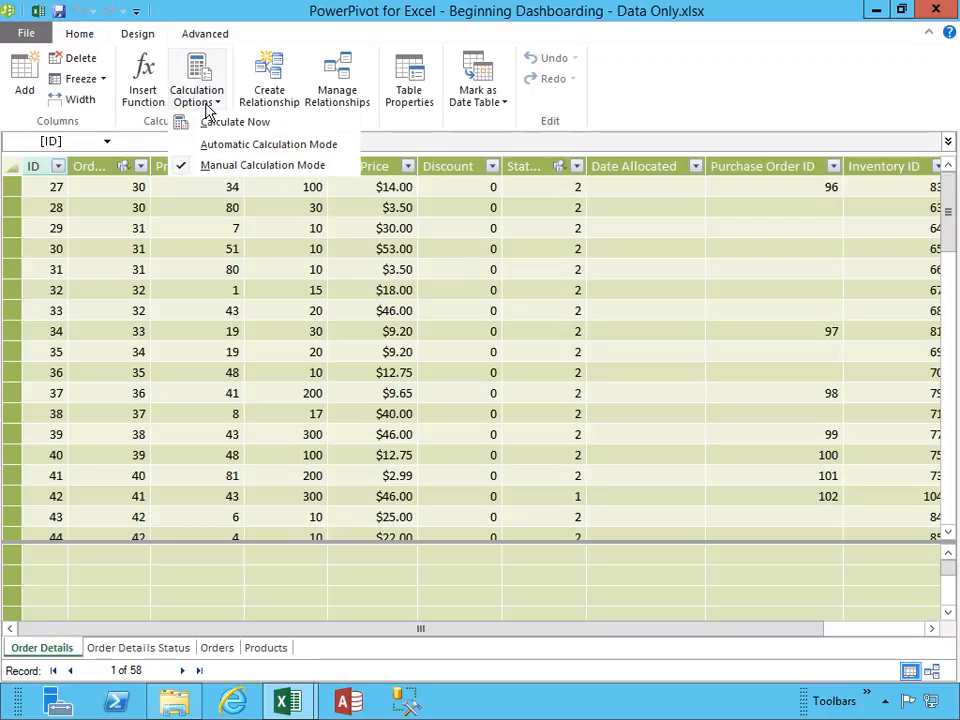
left_click(215, 124)
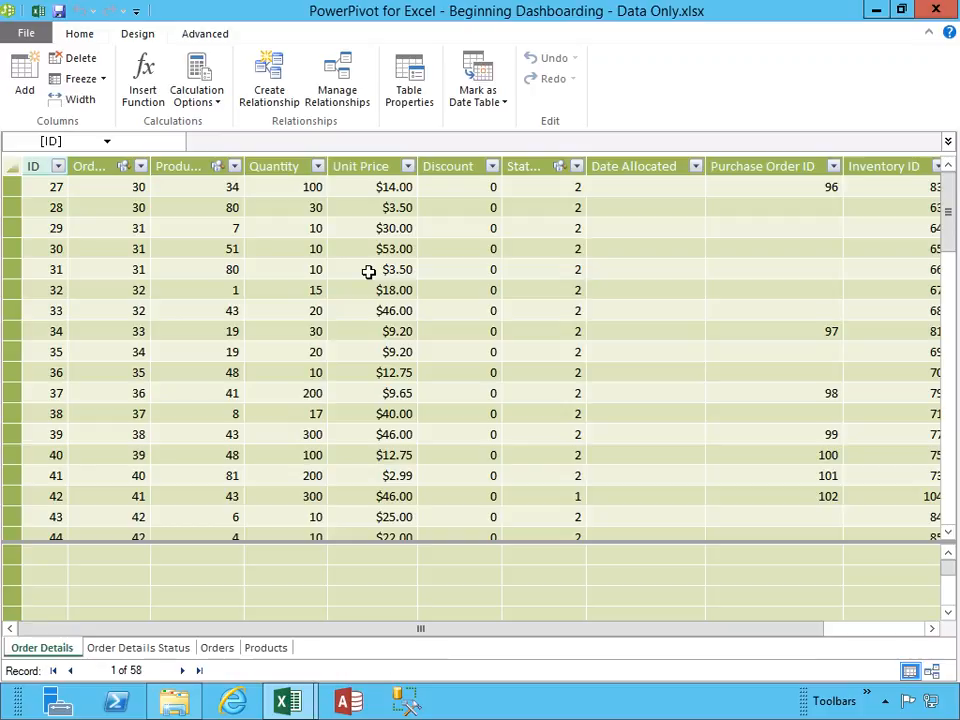
left_click(205, 108)
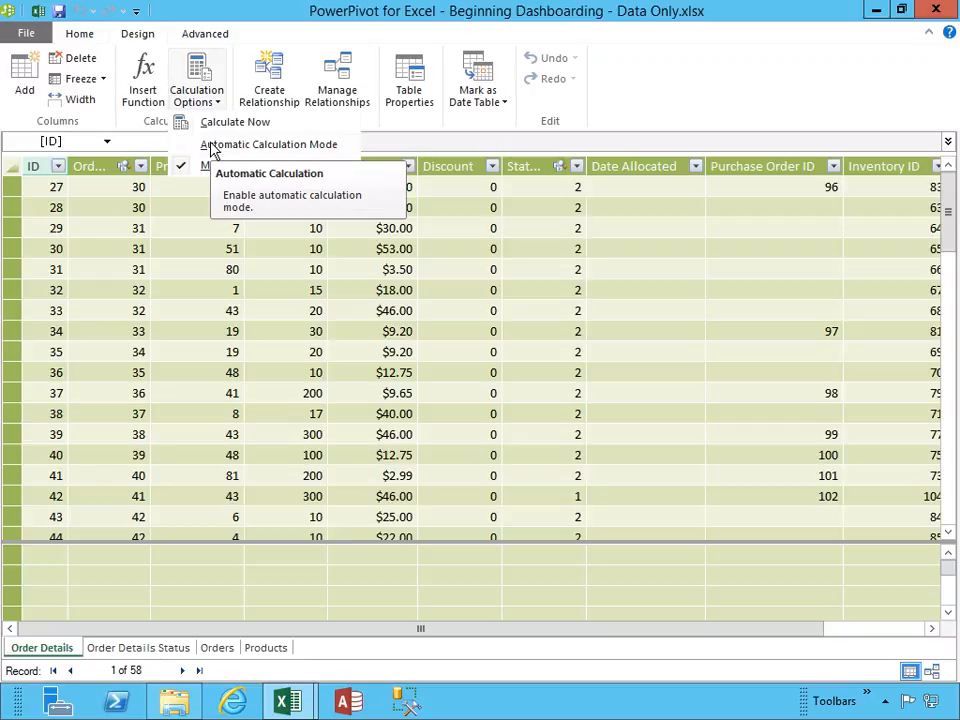
left_click(213, 147)
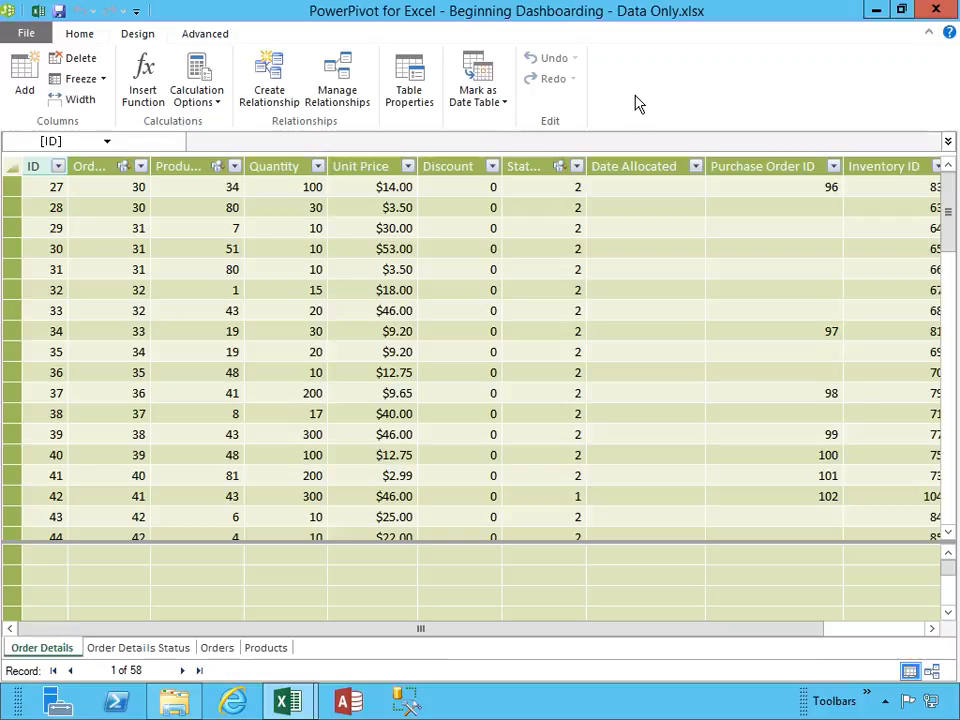
- Return to the Excel workbook and try to update all tables linked to PowerPivot, dismissing the resulting message
left_click(37, 12)
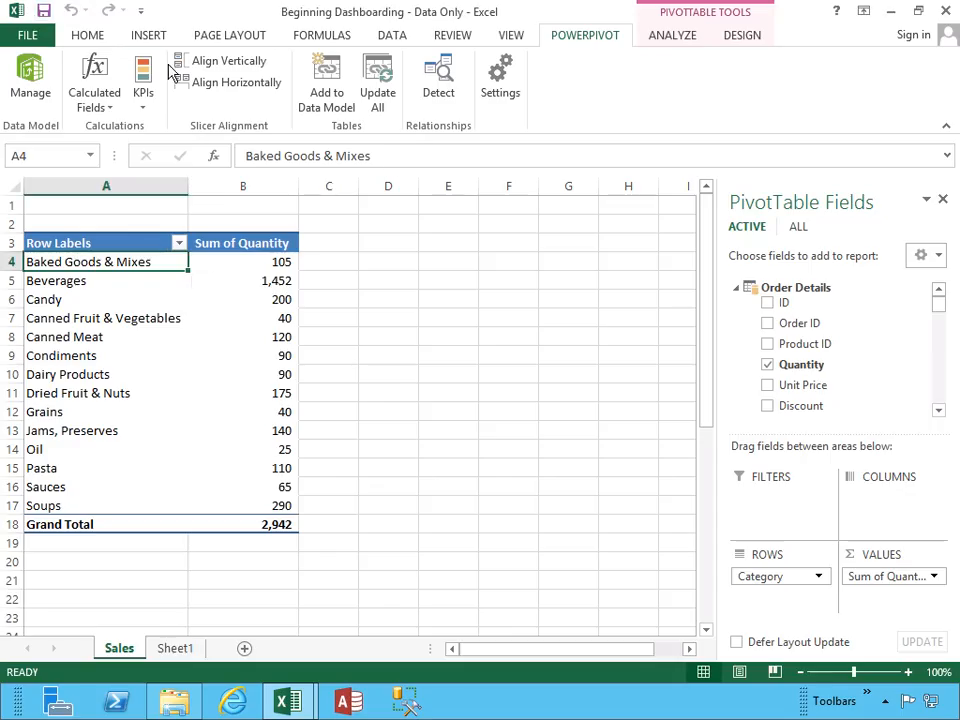
left_click(88, 38)
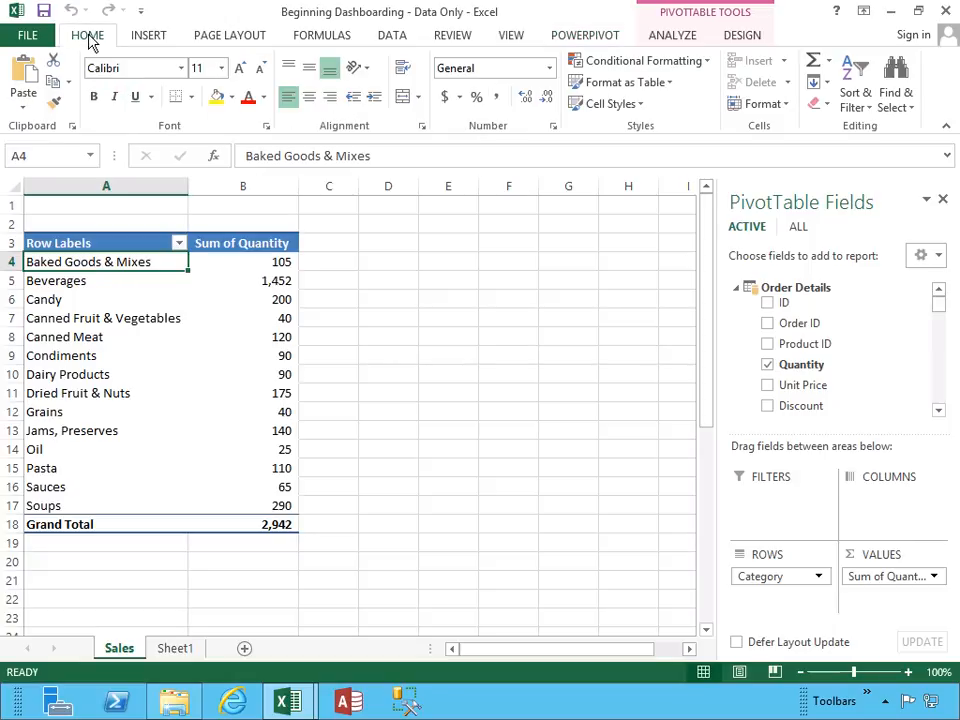
left_click(572, 40)
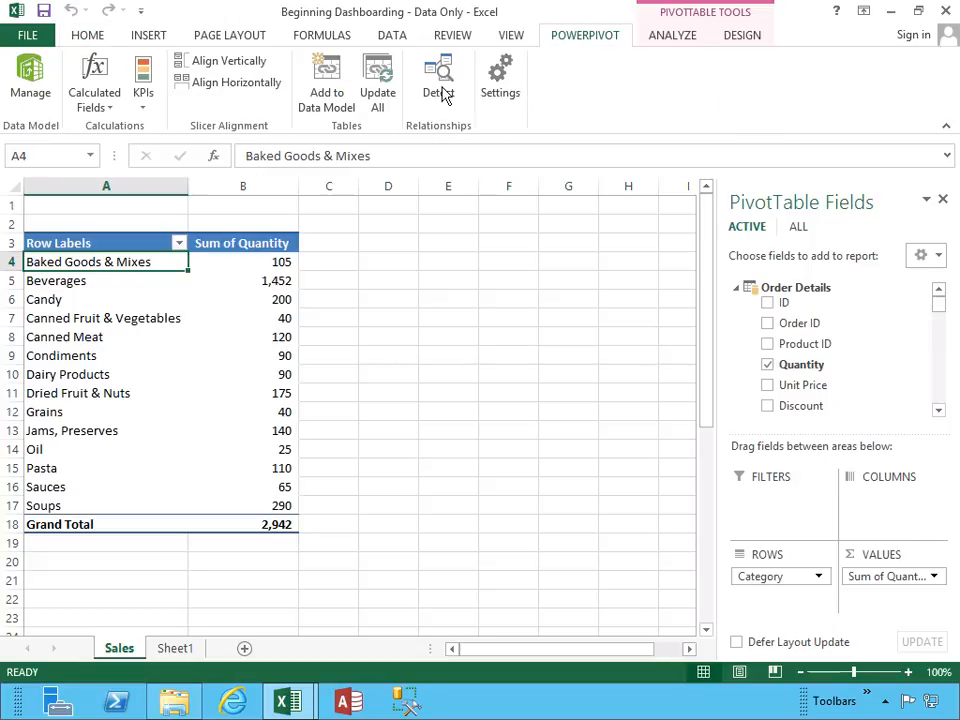
left_click(375, 92)
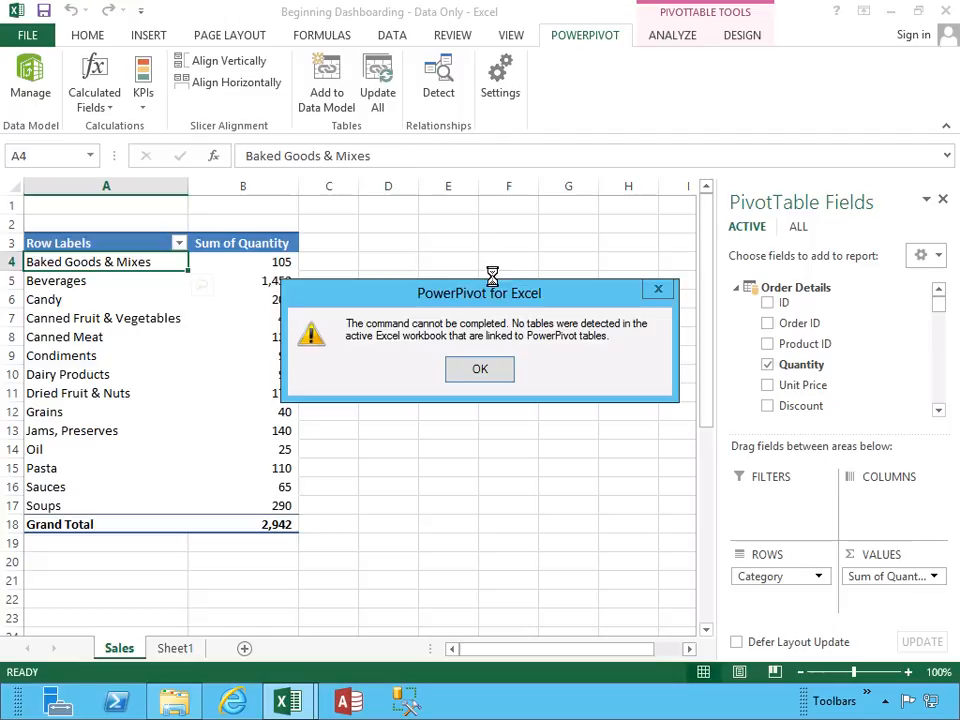
left_click(480, 370)
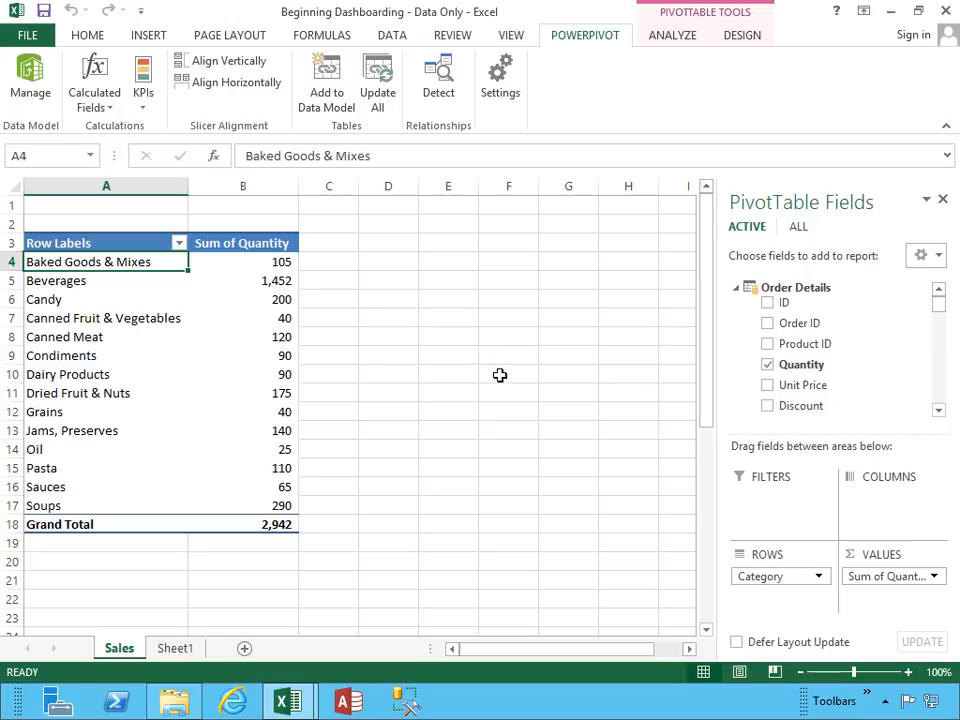